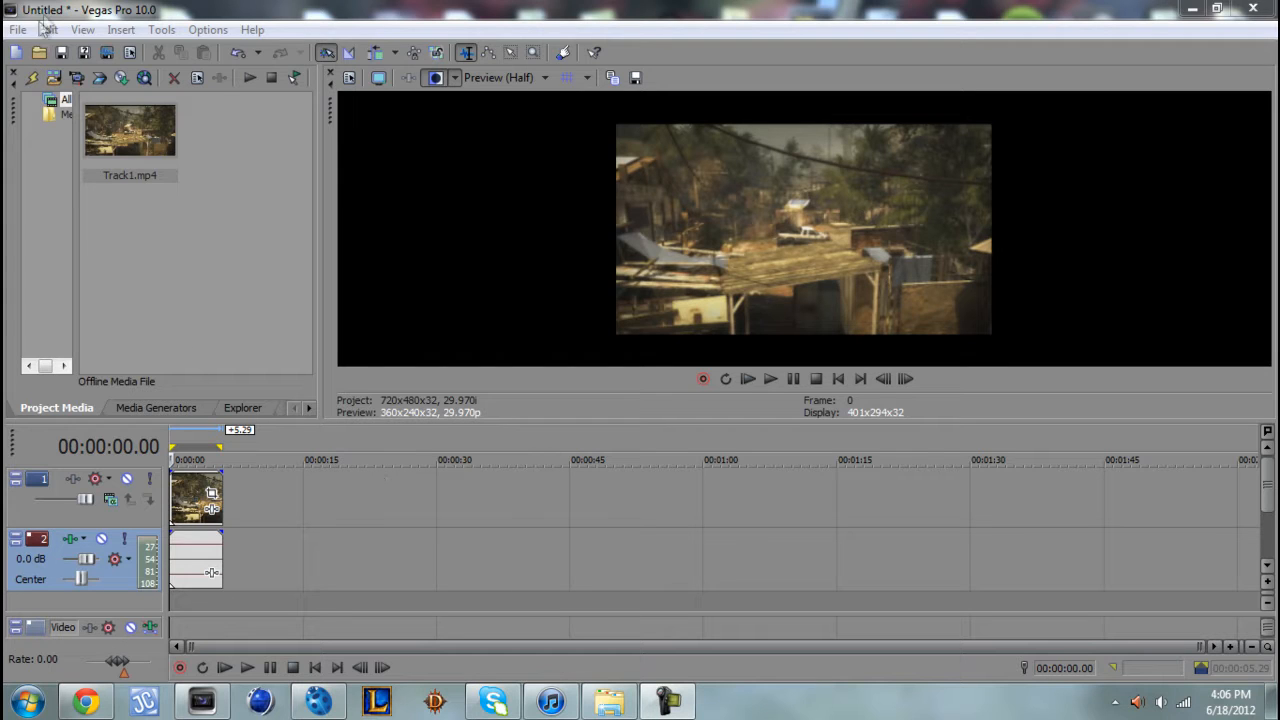
- Play the beginning of the Track1.mp4 clip on the timeline and return the playhead to the start
left_click(80, 22)
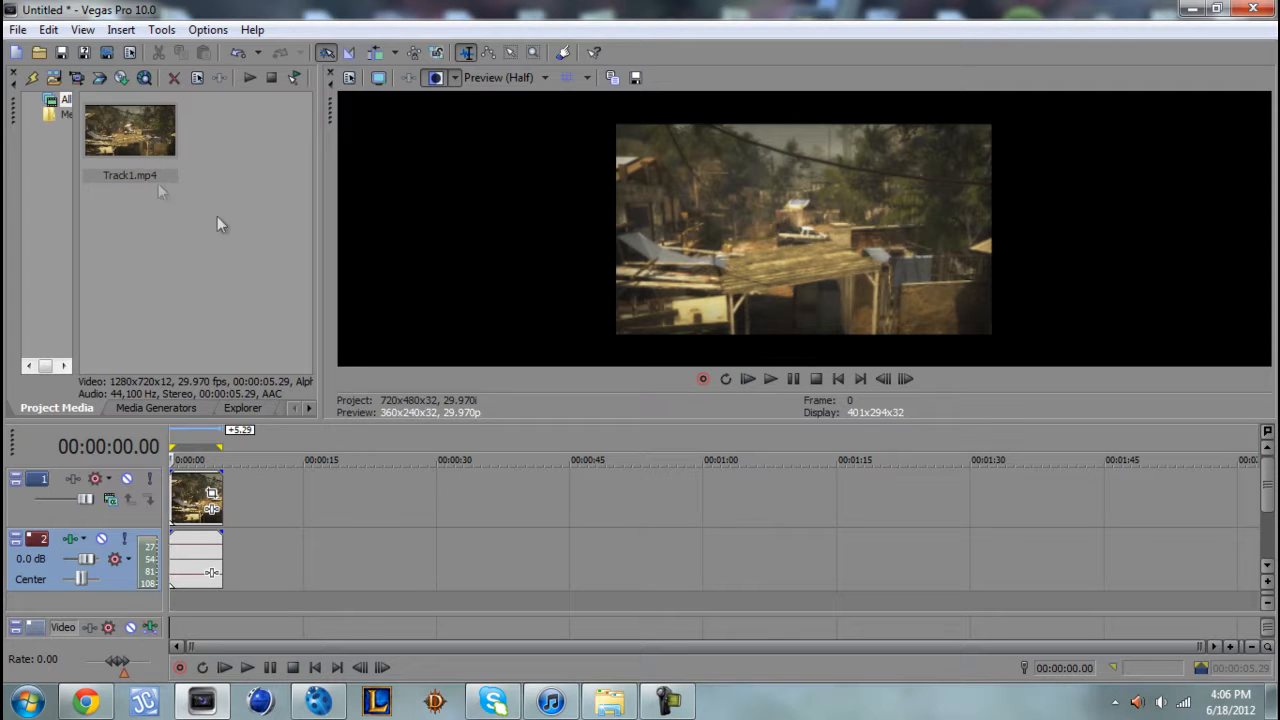
left_click(184, 438)
left_click(202, 439)
left_click(172, 438)
left_click(199, 438)
left_click(222, 438)
left_click(185, 440)
left_click(172, 440)
key("space")
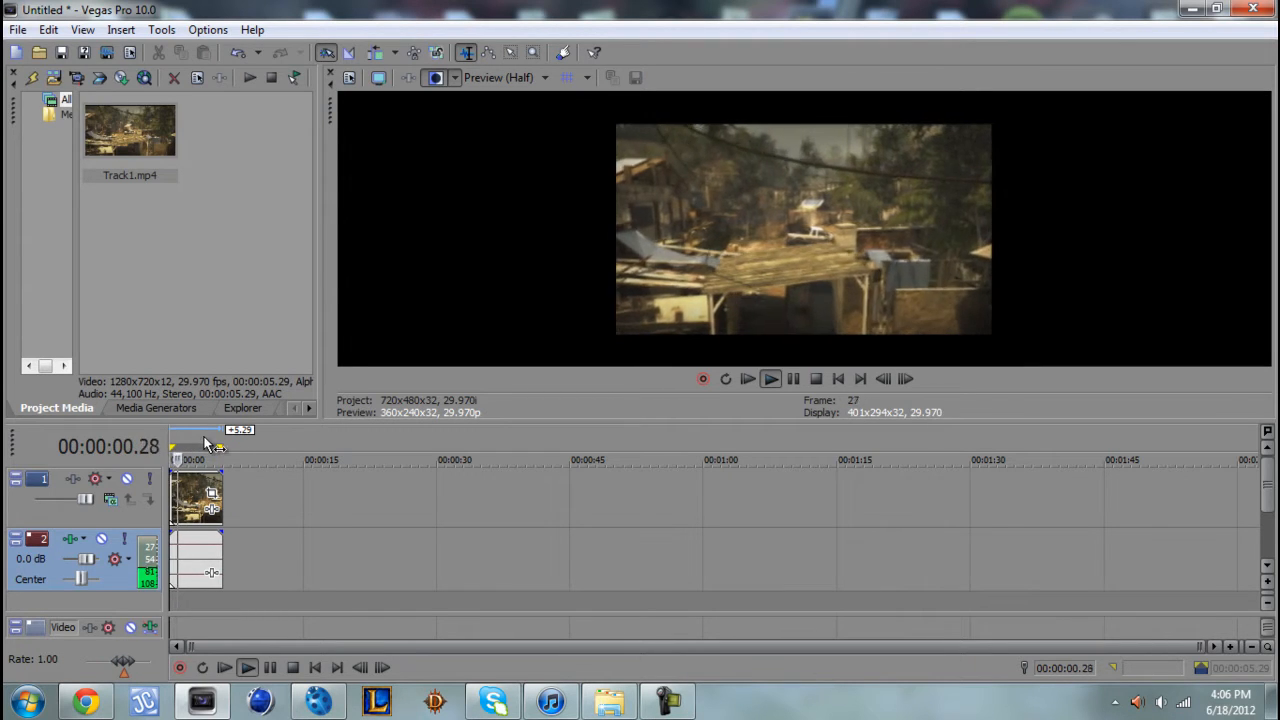
left_click(173, 442)
key("space")
- Set the render output to Image Sequence with the JPEG template, and dismiss the render settings without saving
left_click(18, 29)
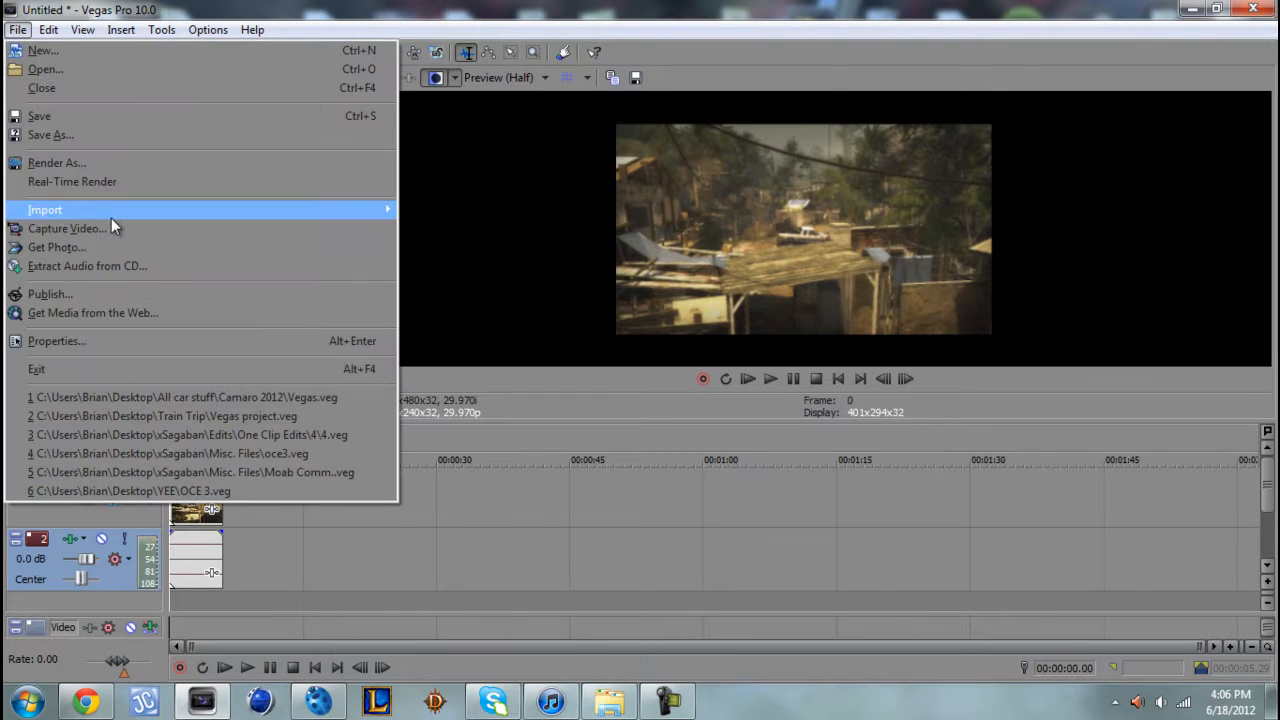
left_click(60, 163)
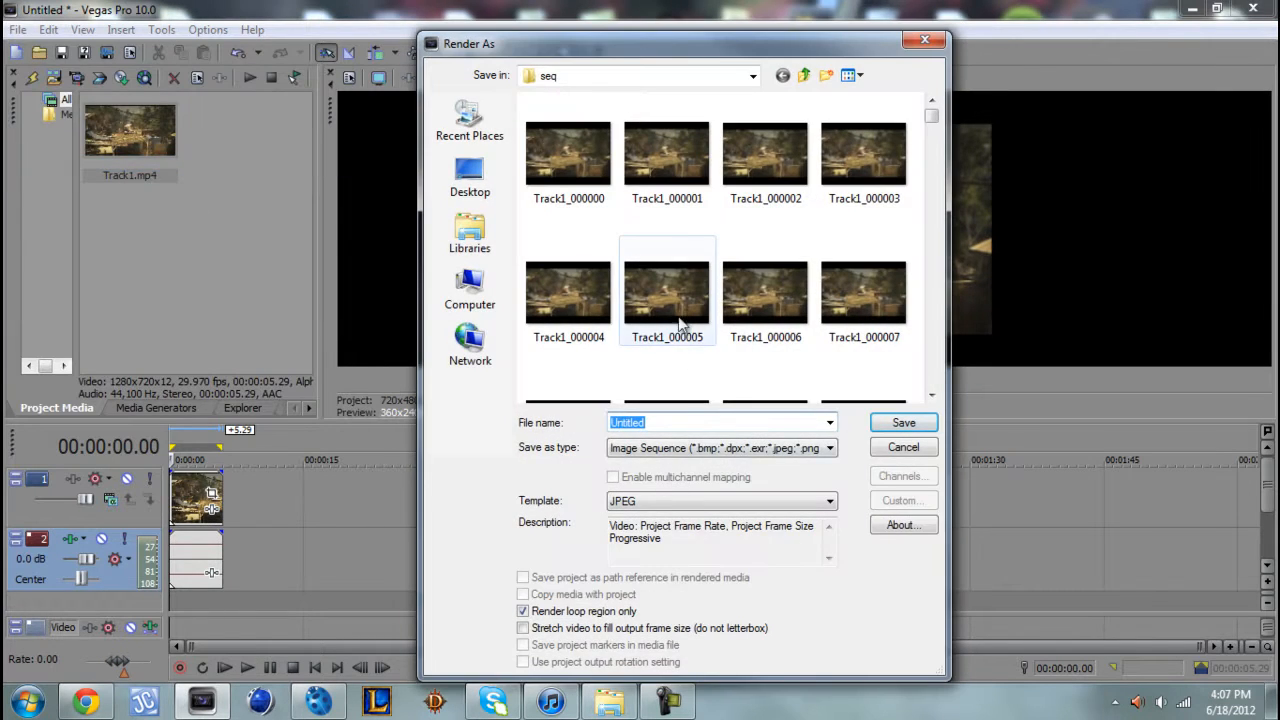
left_click_drag(931, 119, 930, 117)
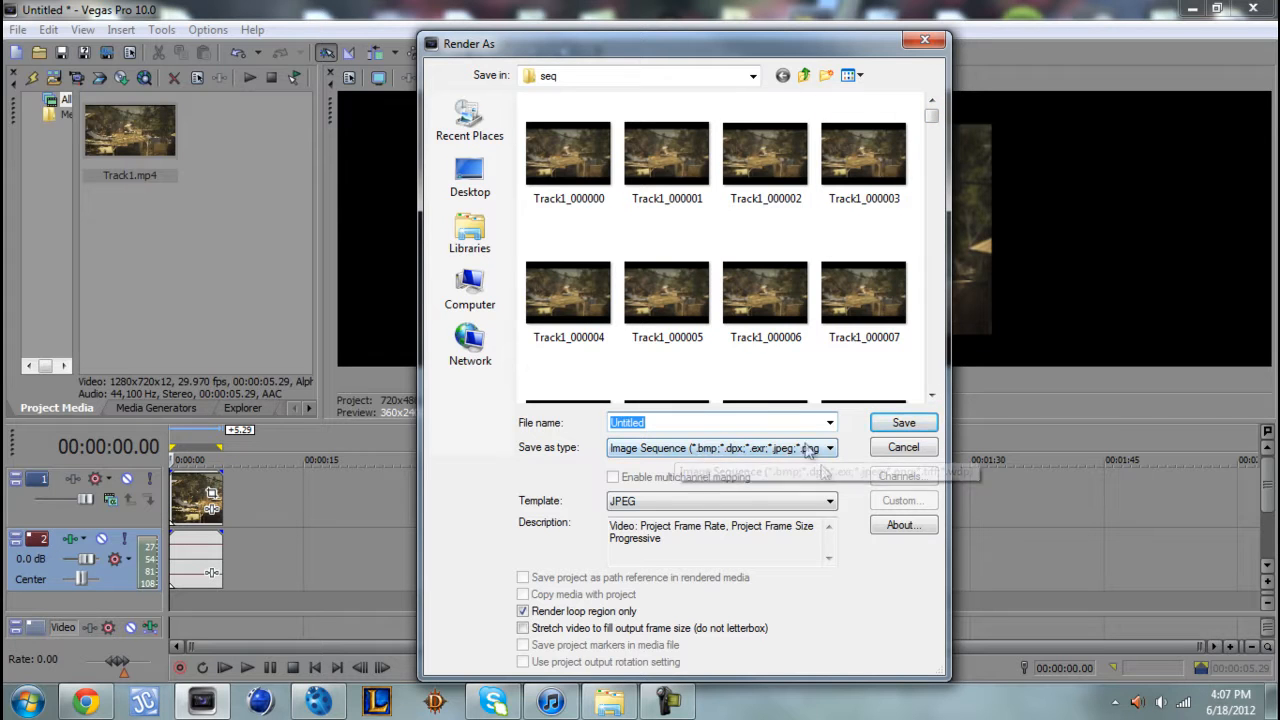
left_click(676, 452)
left_click(677, 452)
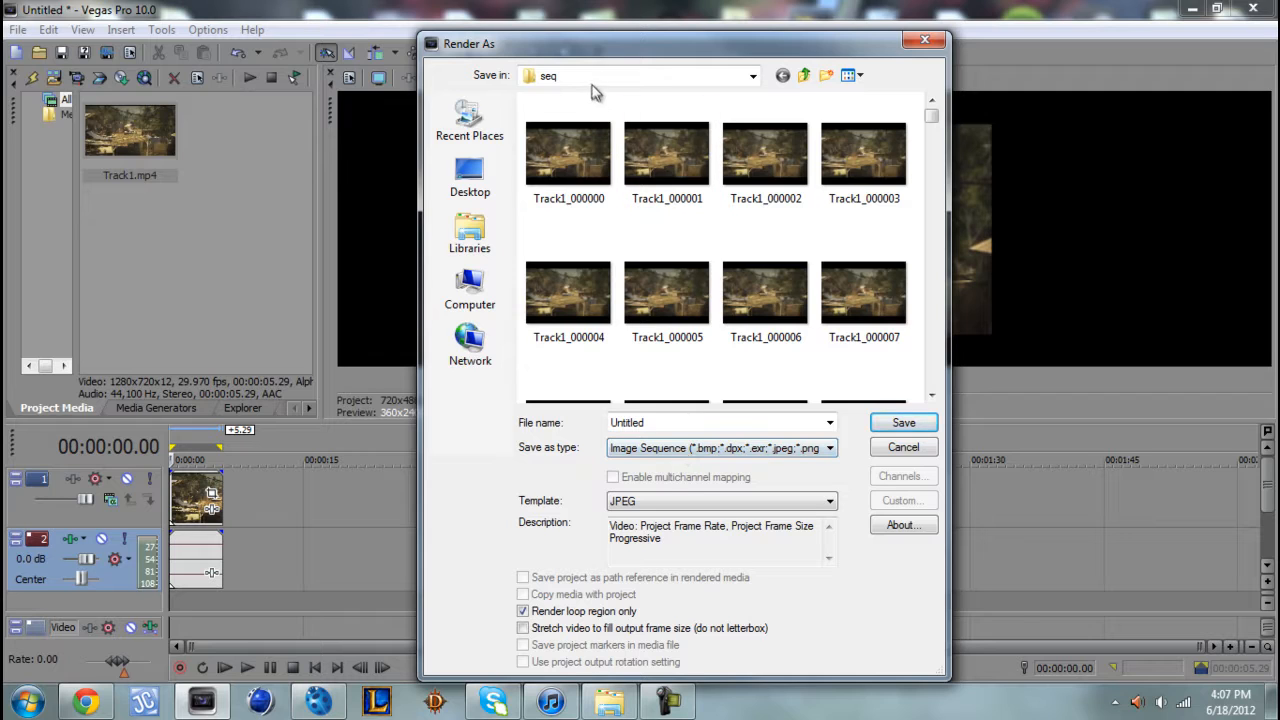
left_click(707, 454)
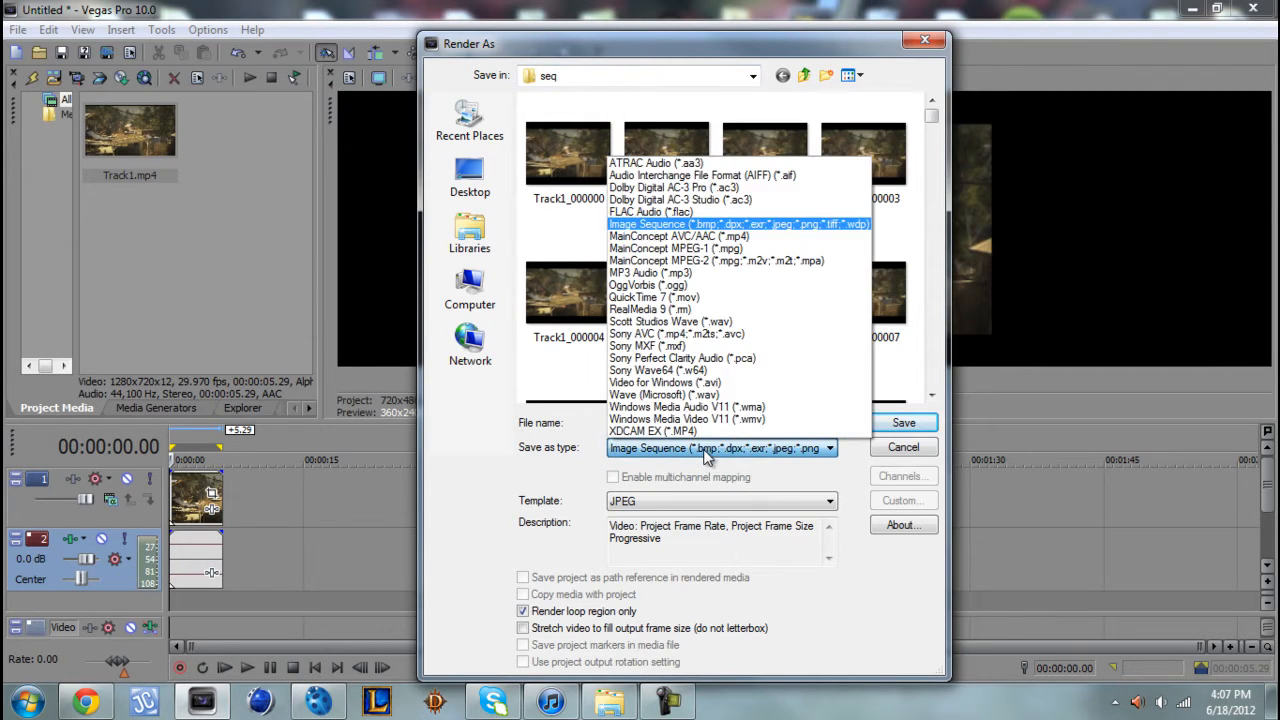
left_click(692, 224)
left_click(723, 503)
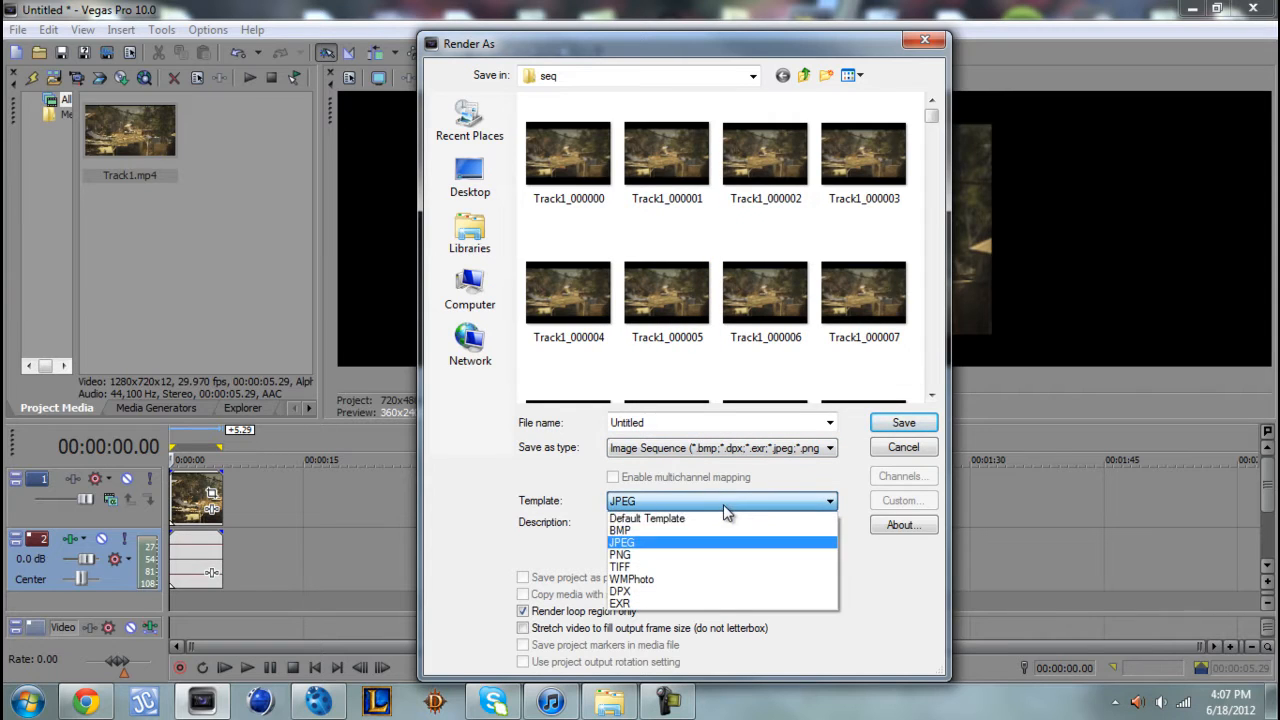
left_click(707, 541)
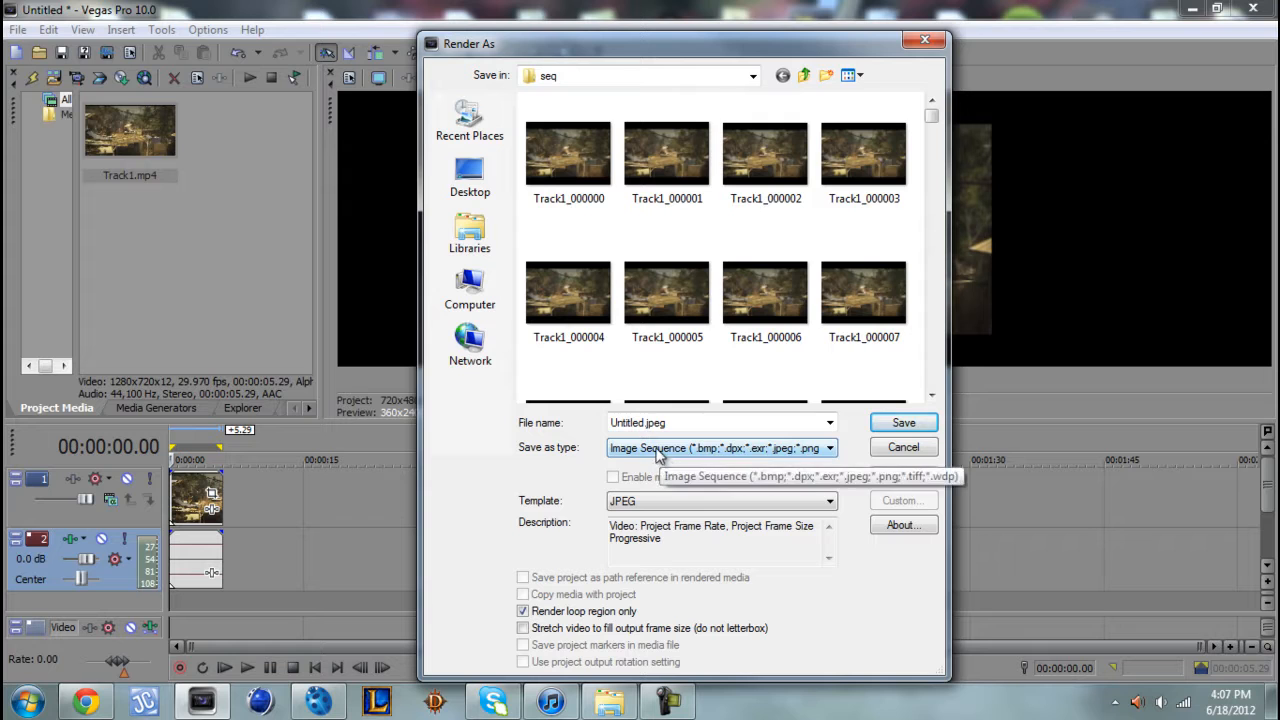
left_click(903, 448)
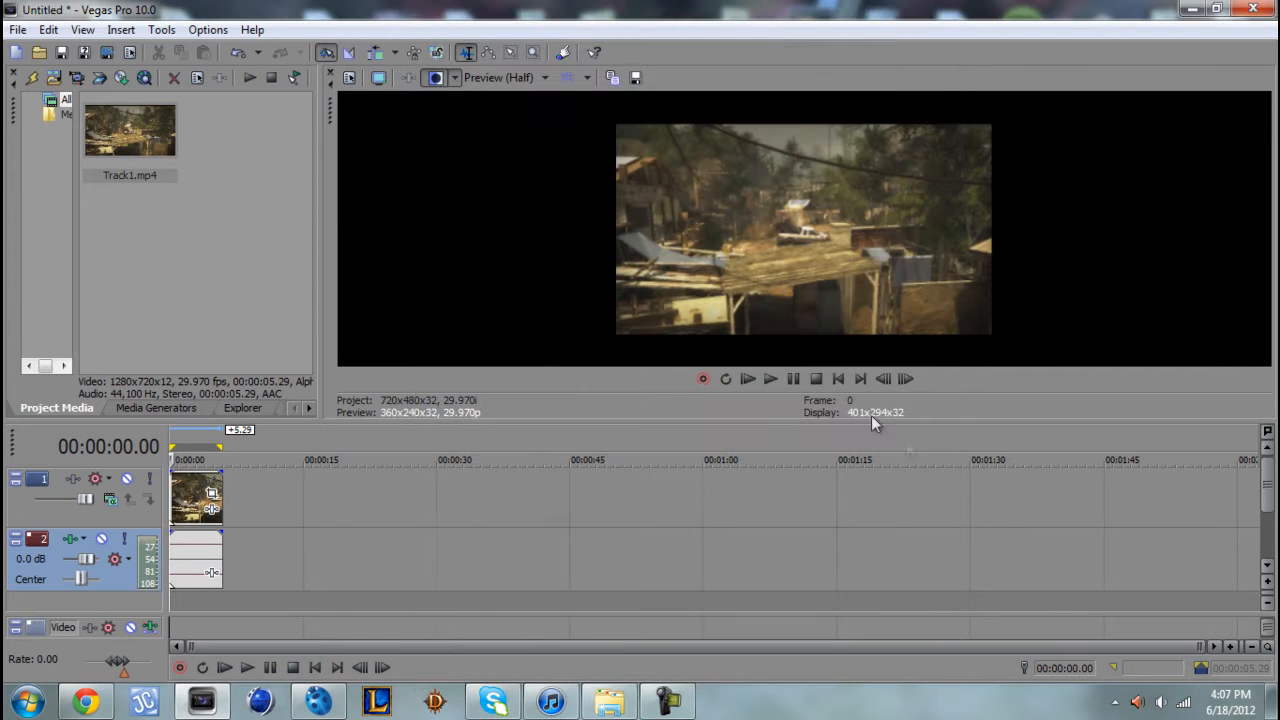
- Reopen the render settings and choose the MainConcept AVC/AAC (*.mp4) format with the Boujou ready template
left_click(18, 29)
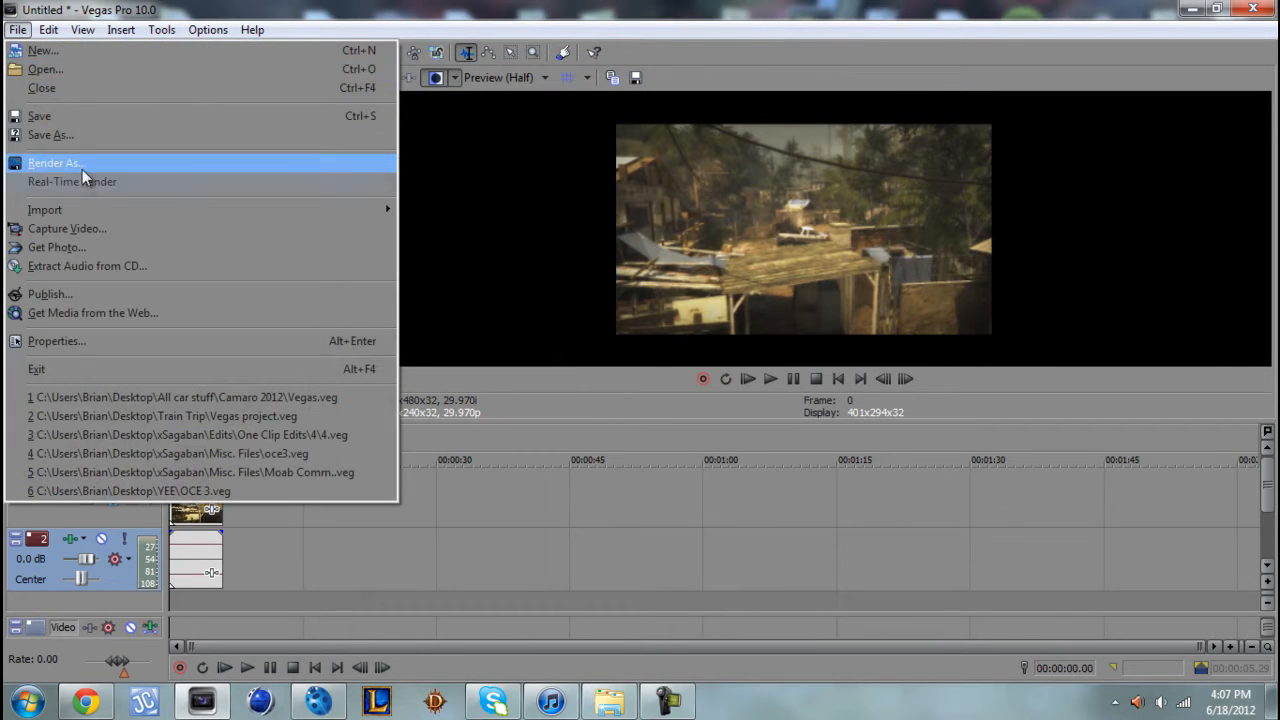
left_click(82, 163)
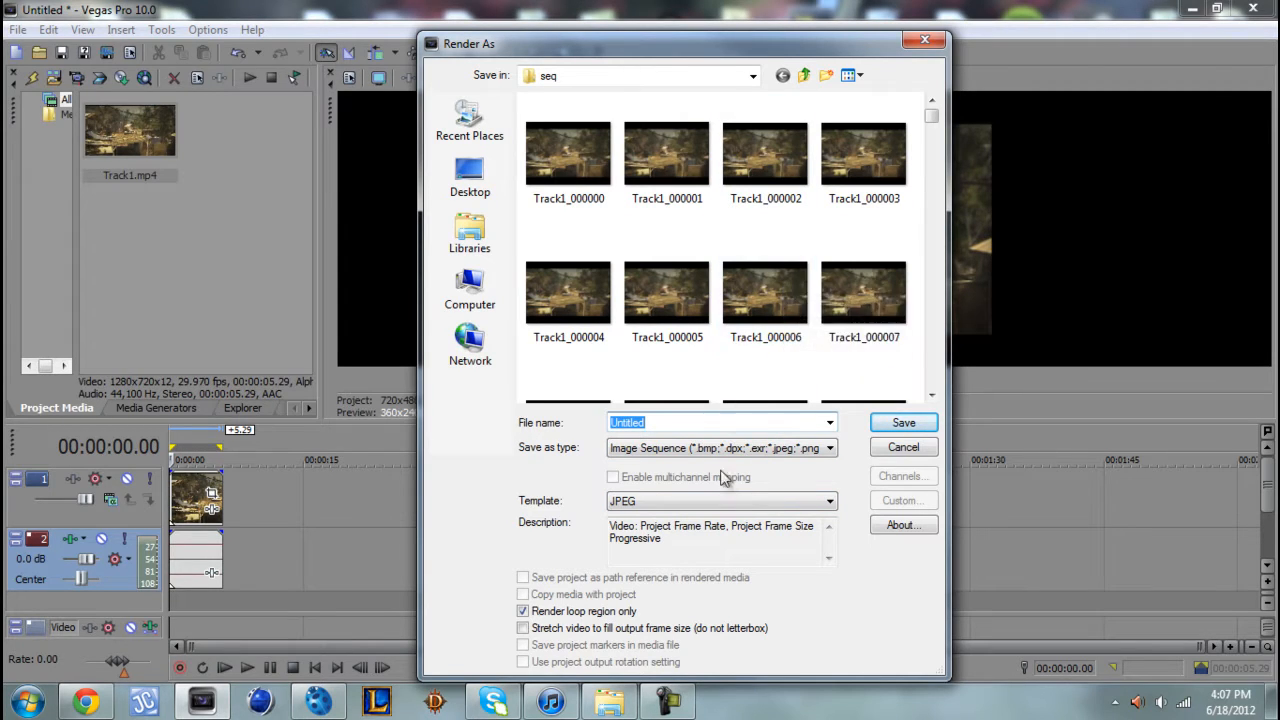
left_click(752, 501)
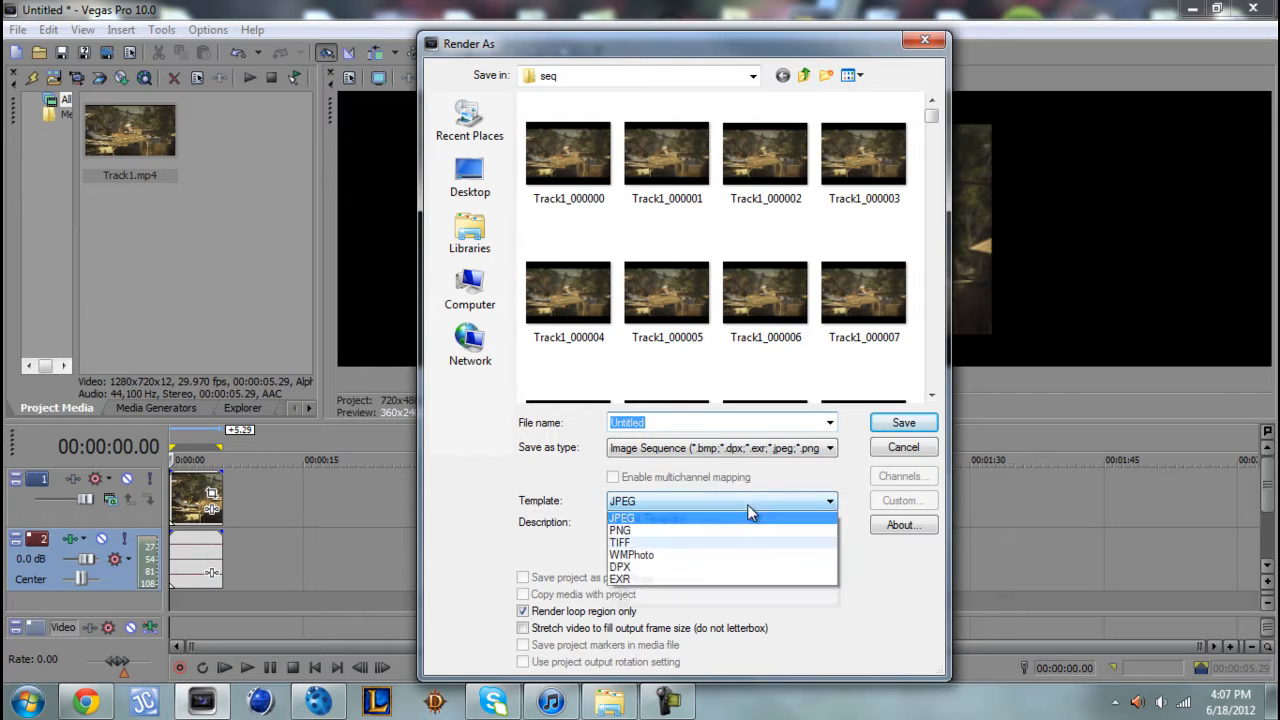
left_click(760, 448)
left_click(760, 448)
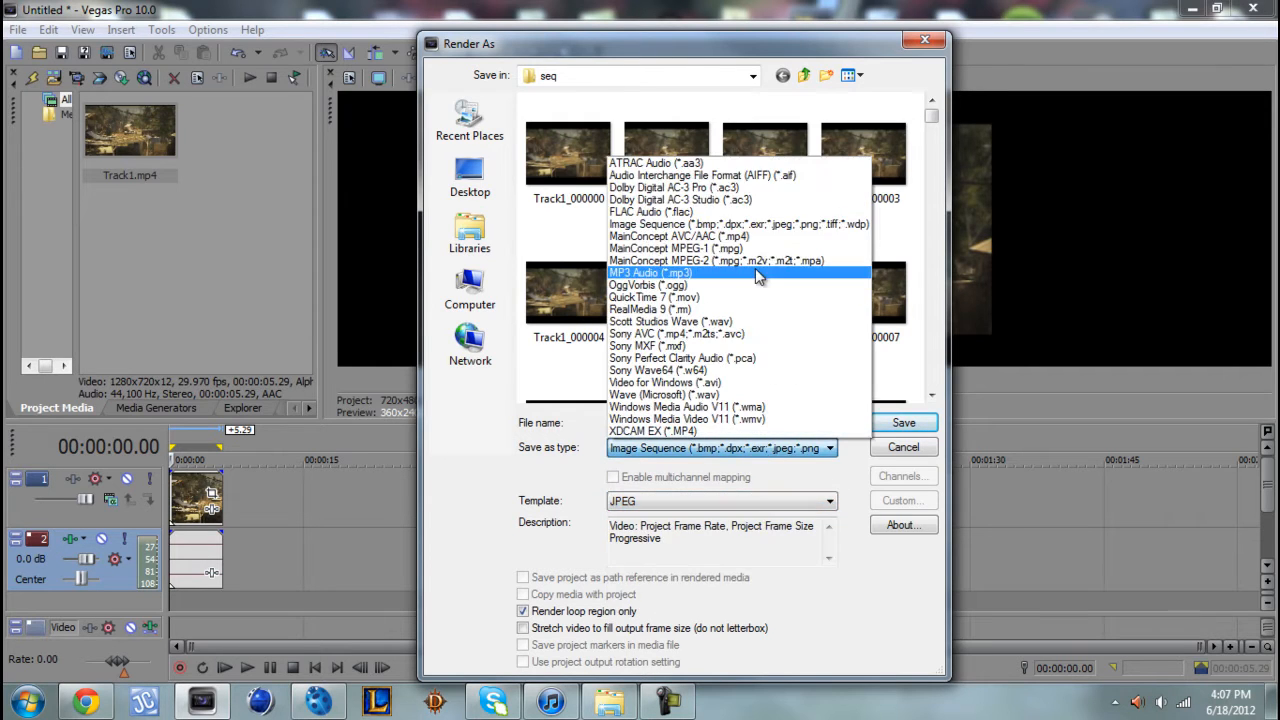
left_click(760, 248)
left_click(786, 503)
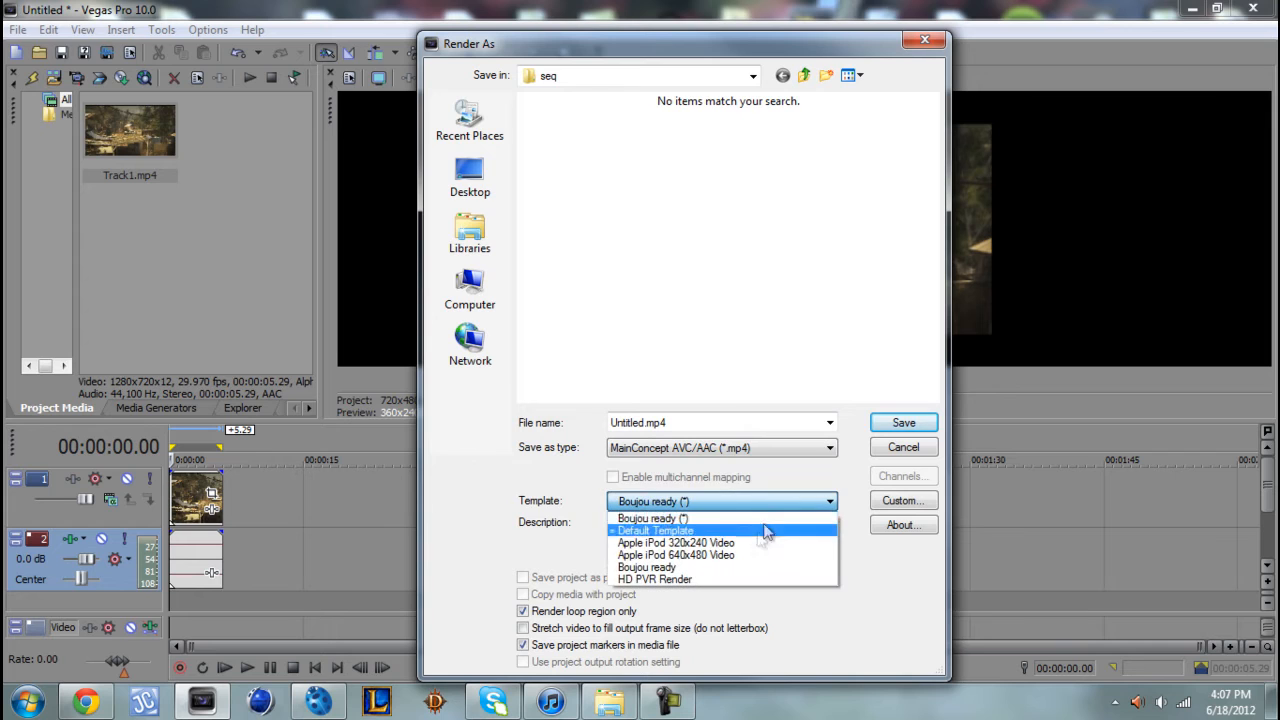
left_click(752, 520)
- Examine the template's custom video and audio settings, especially the frame rate, and close the render settings without rendering
left_click(900, 500)
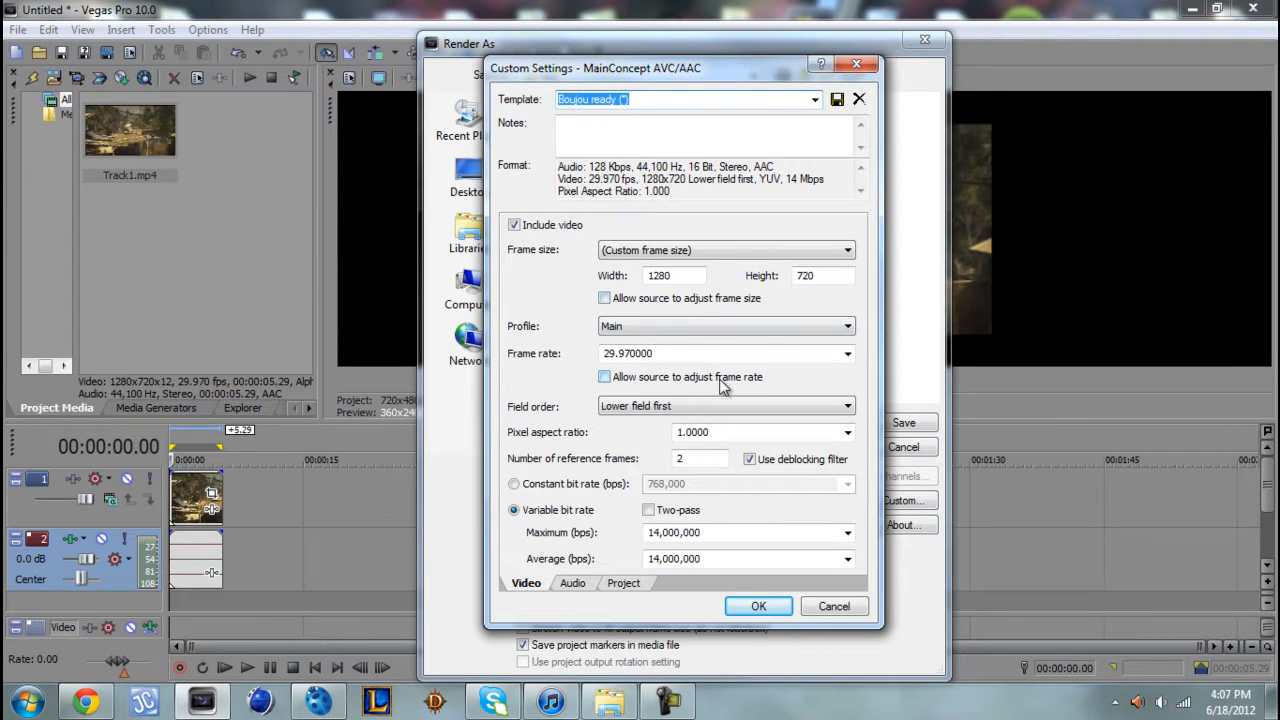
left_click(660, 354)
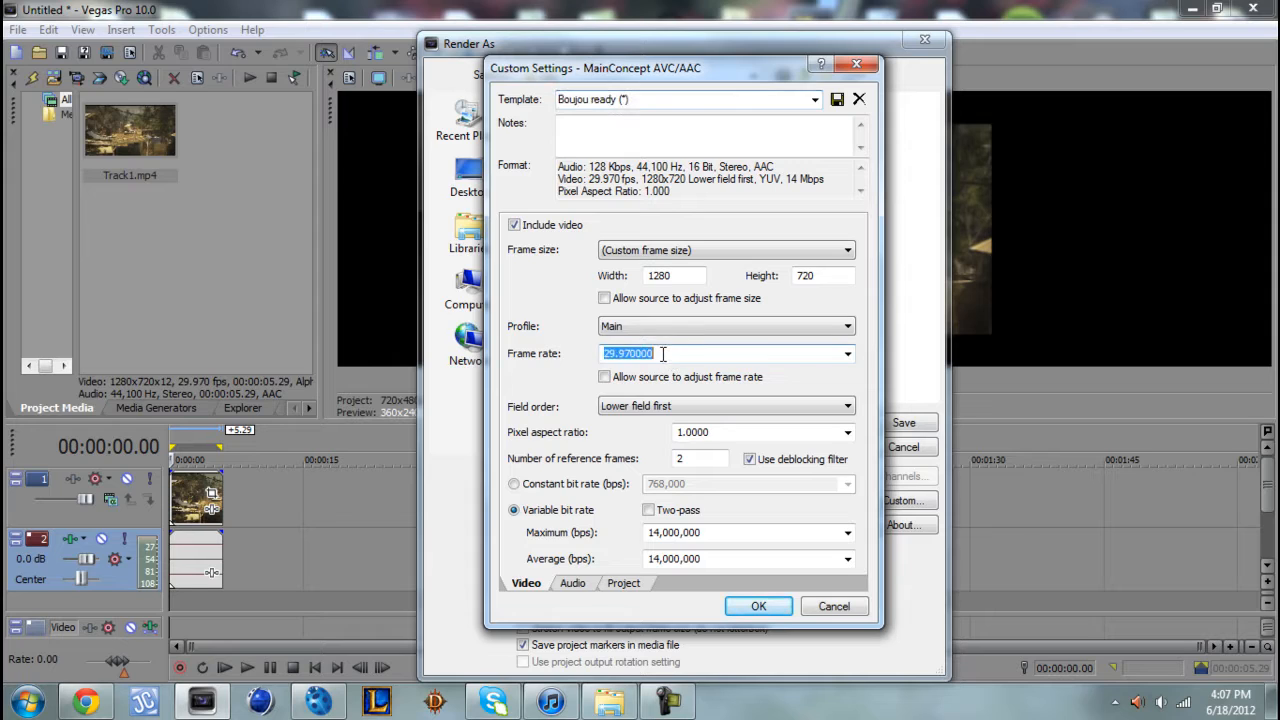
left_click(665, 354)
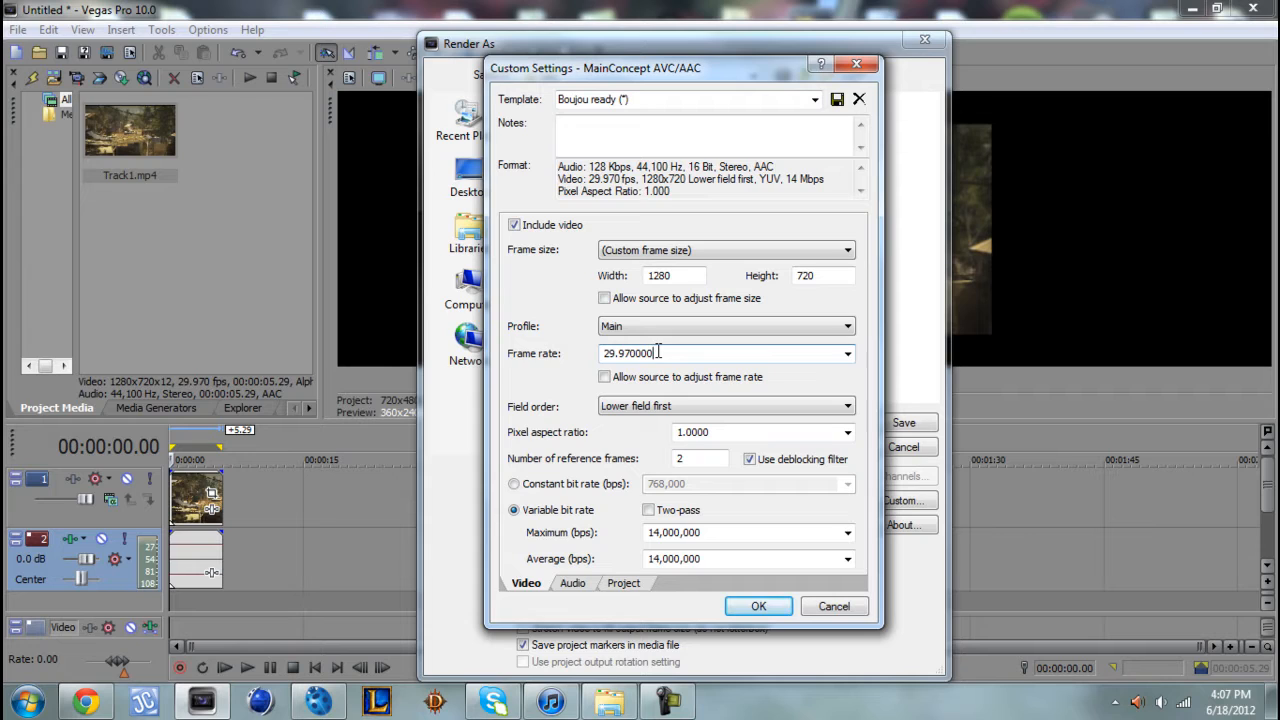
left_click(848, 354)
left_click(757, 352)
left_click(574, 584)
left_click(528, 584)
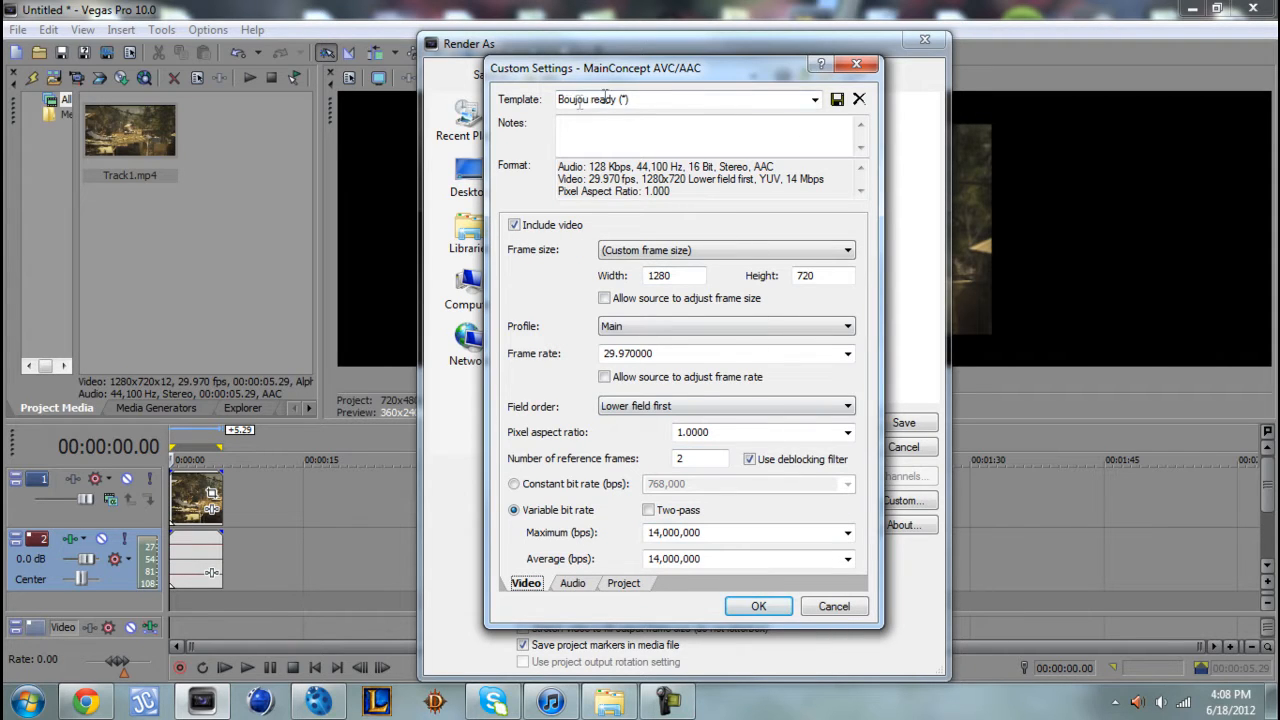
left_click(832, 607)
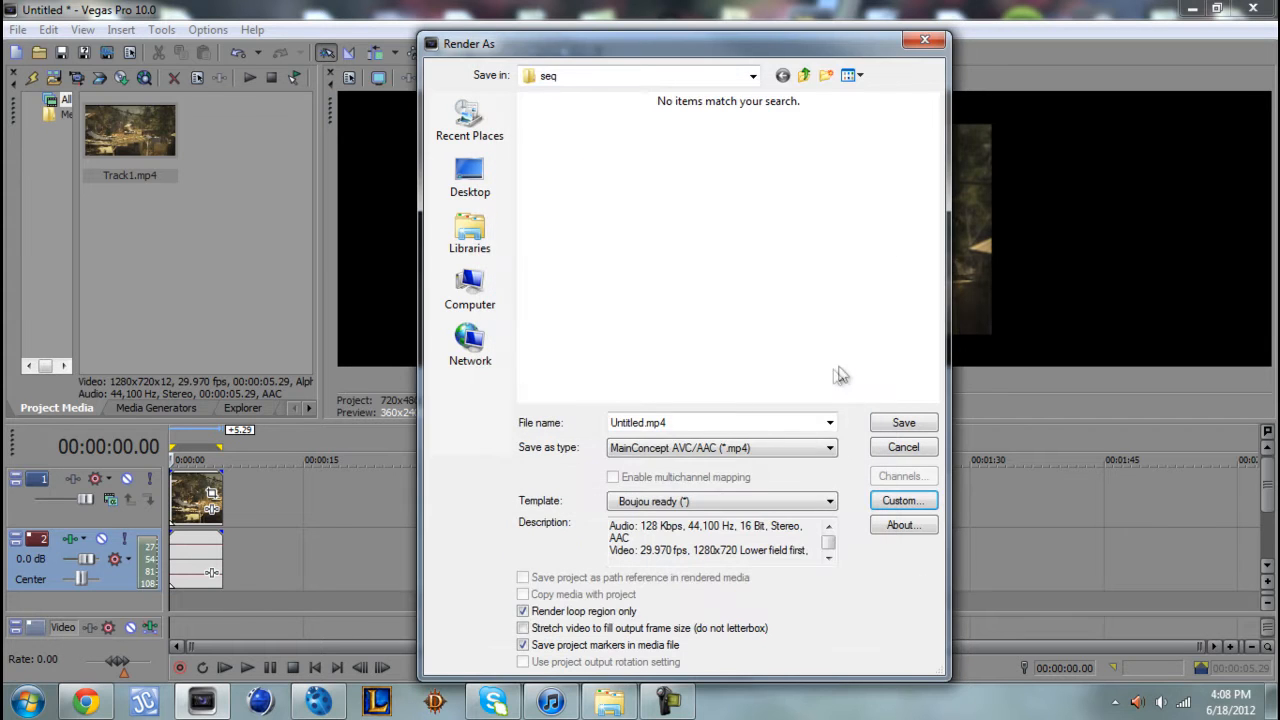
left_click(924, 40)
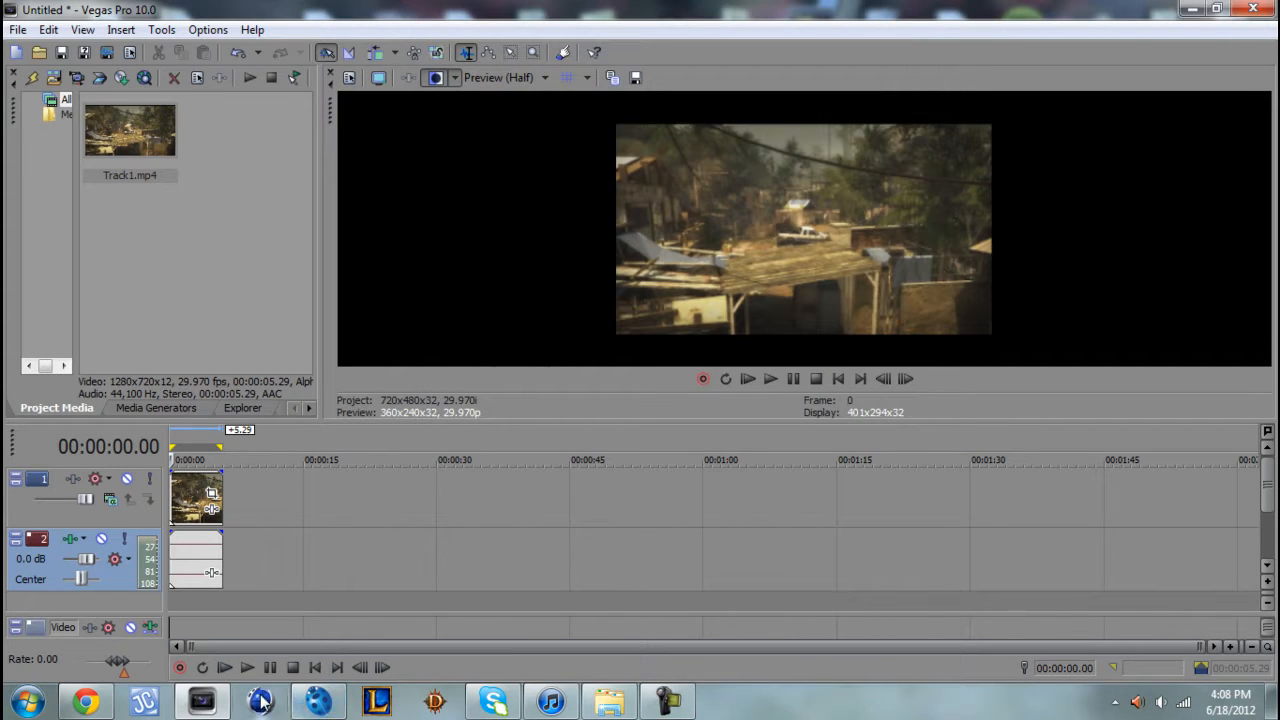
- Close Vegas Pro without saving the untitled project and switch to boujou
left_click(318, 700)
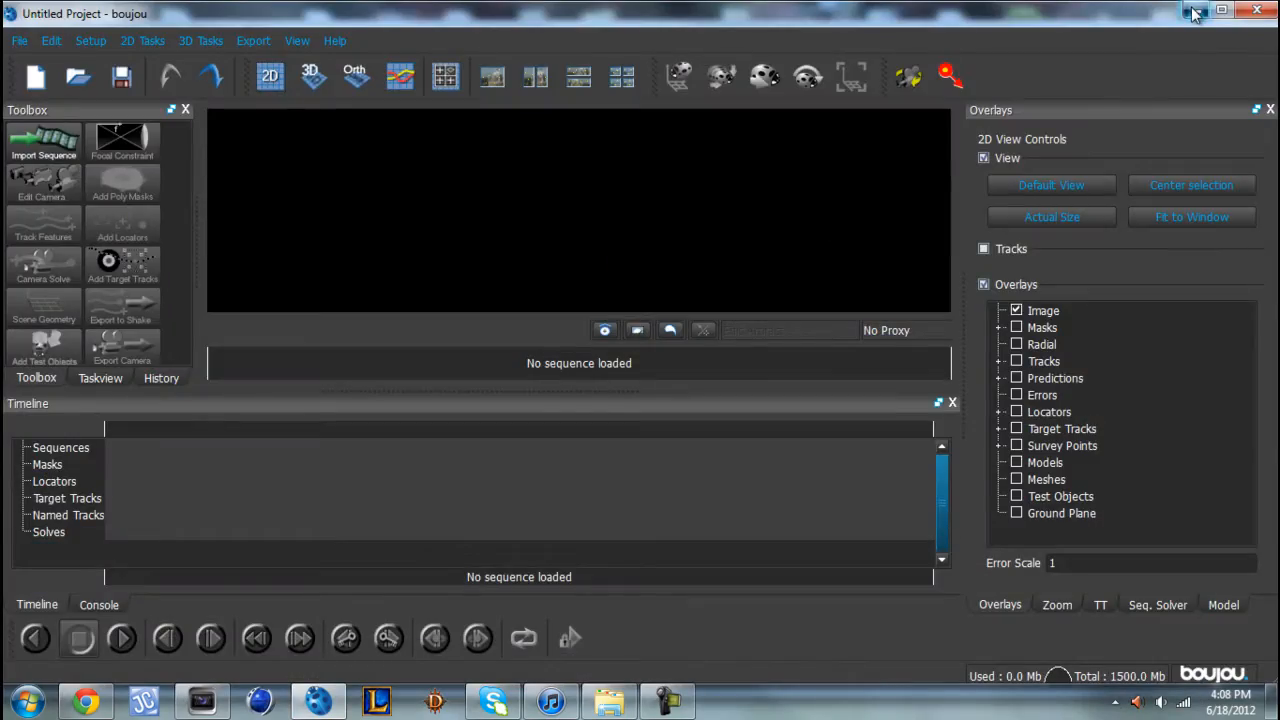
left_click(1256, 10)
left_click(1253, 8)
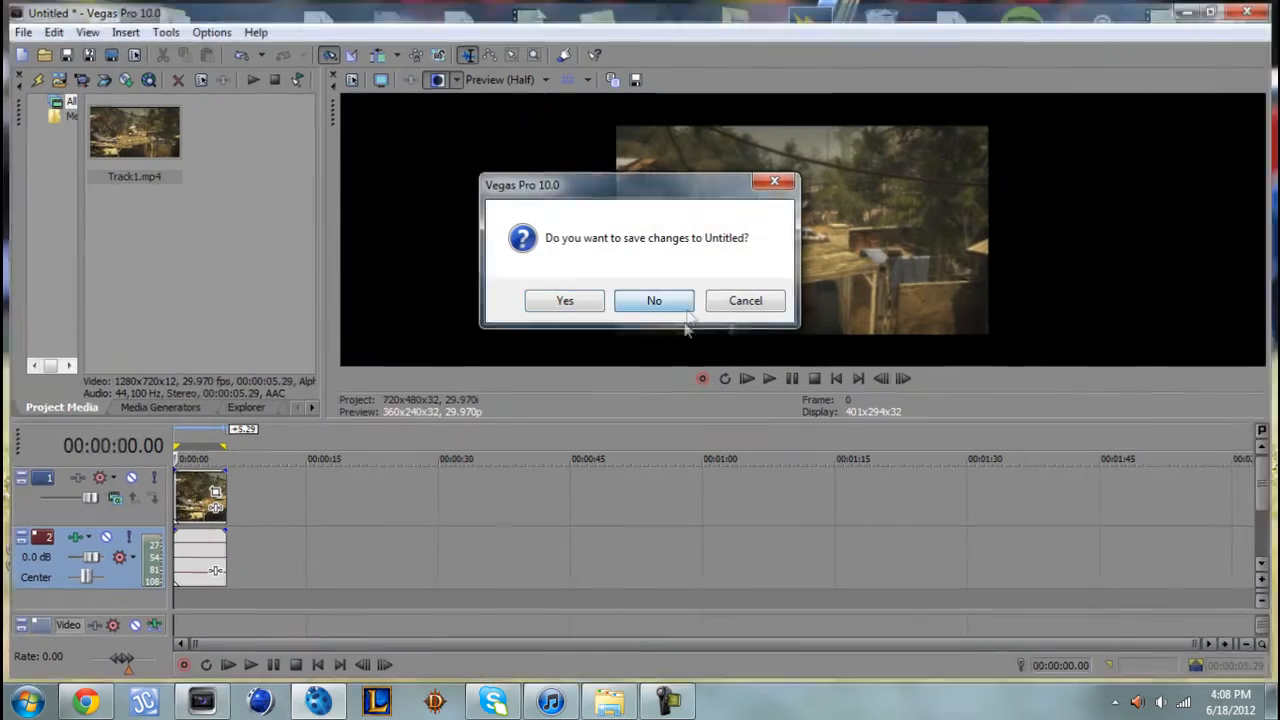
left_click(654, 300)
left_click(318, 700)
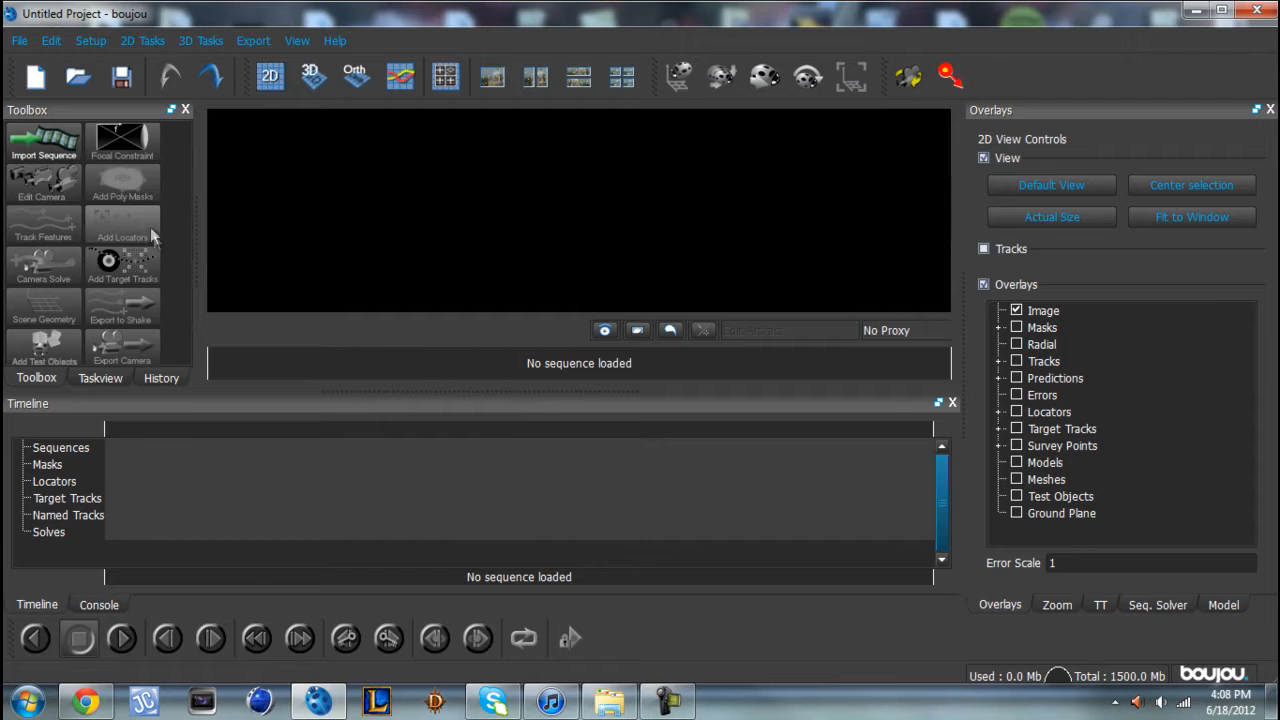
- Load the JPEG image sequence starting at Track1_000000.jpeg from the seq folder inside Boujou Track on the Desktop for import
left_click(43, 148)
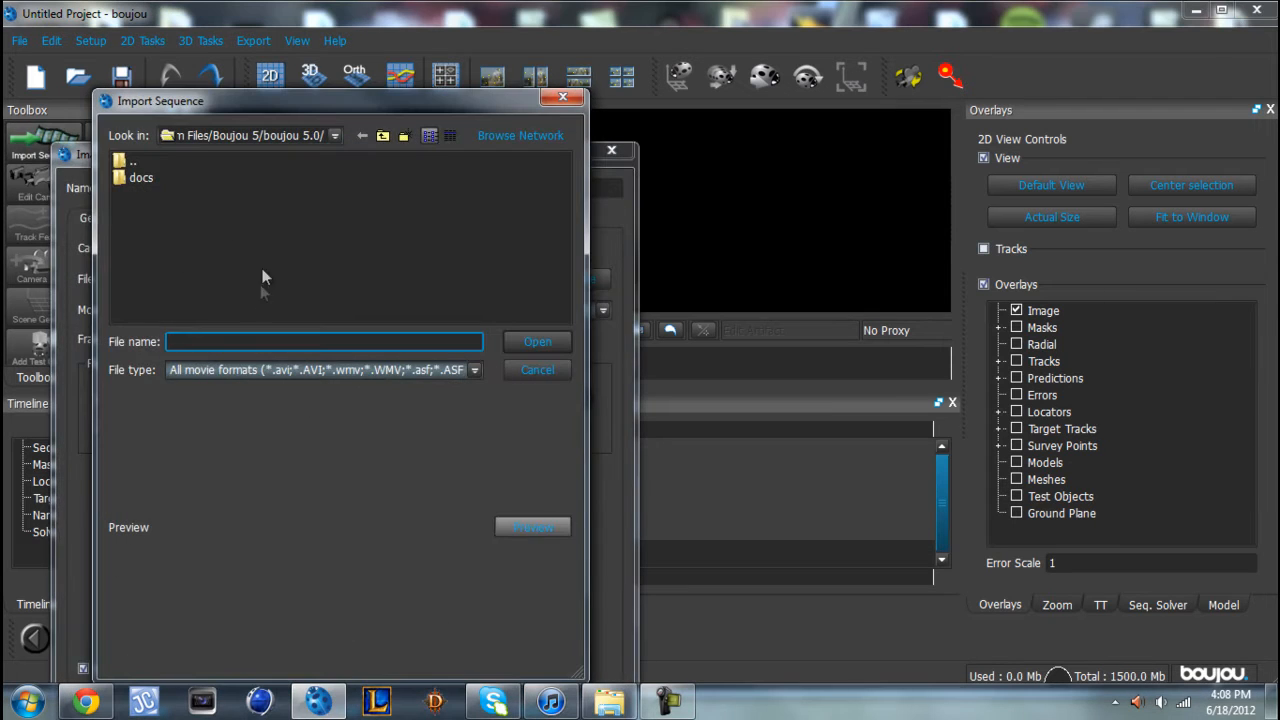
double_click(138, 161)
double_click(140, 162)
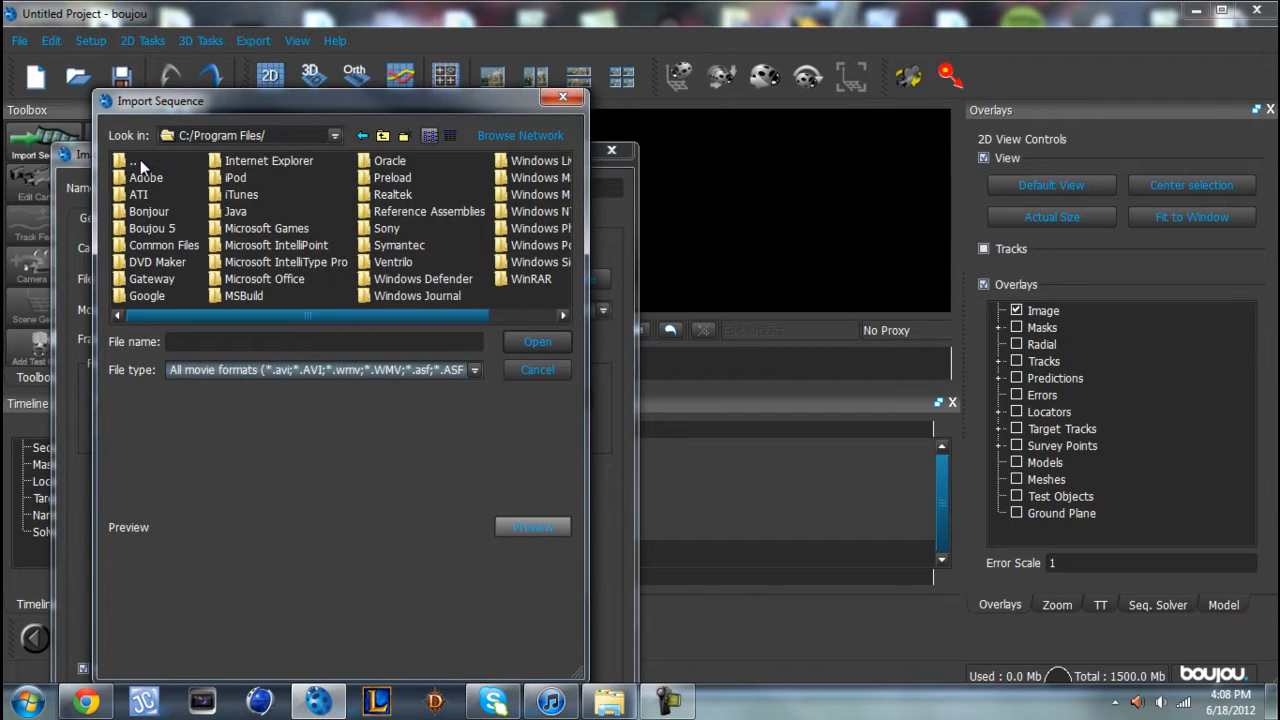
double_click(140, 159)
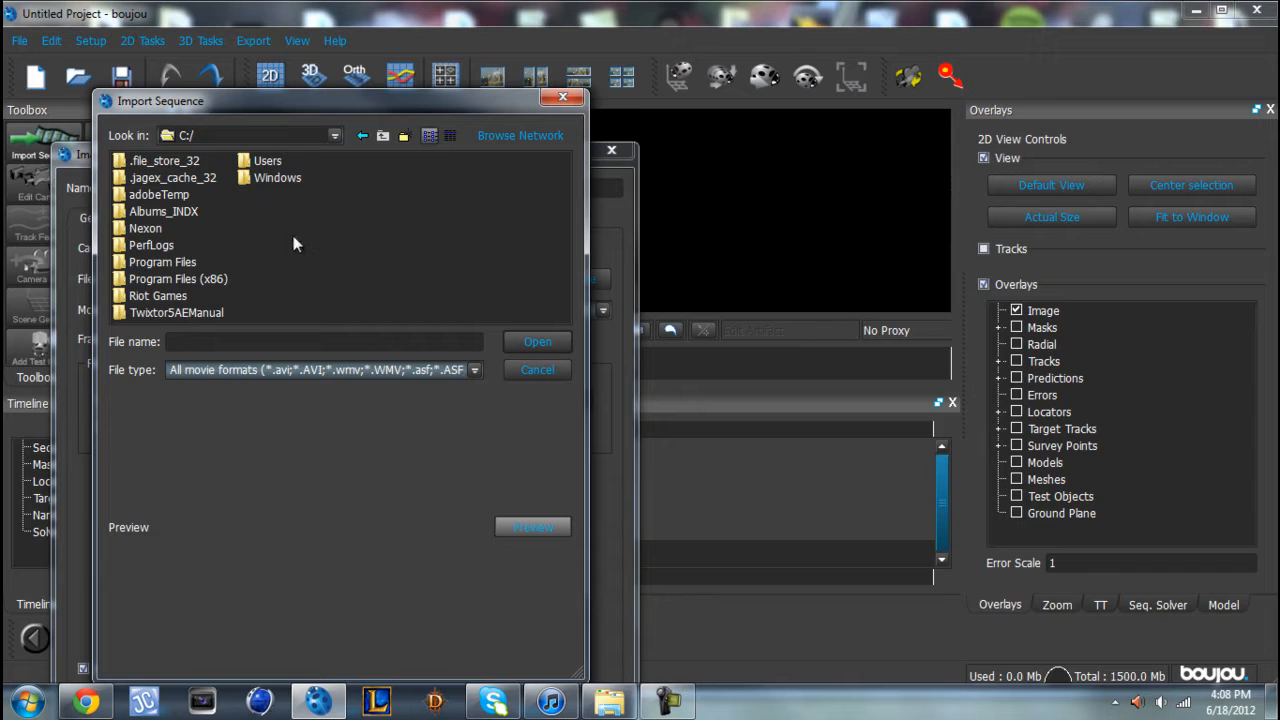
double_click(263, 162)
double_click(141, 178)
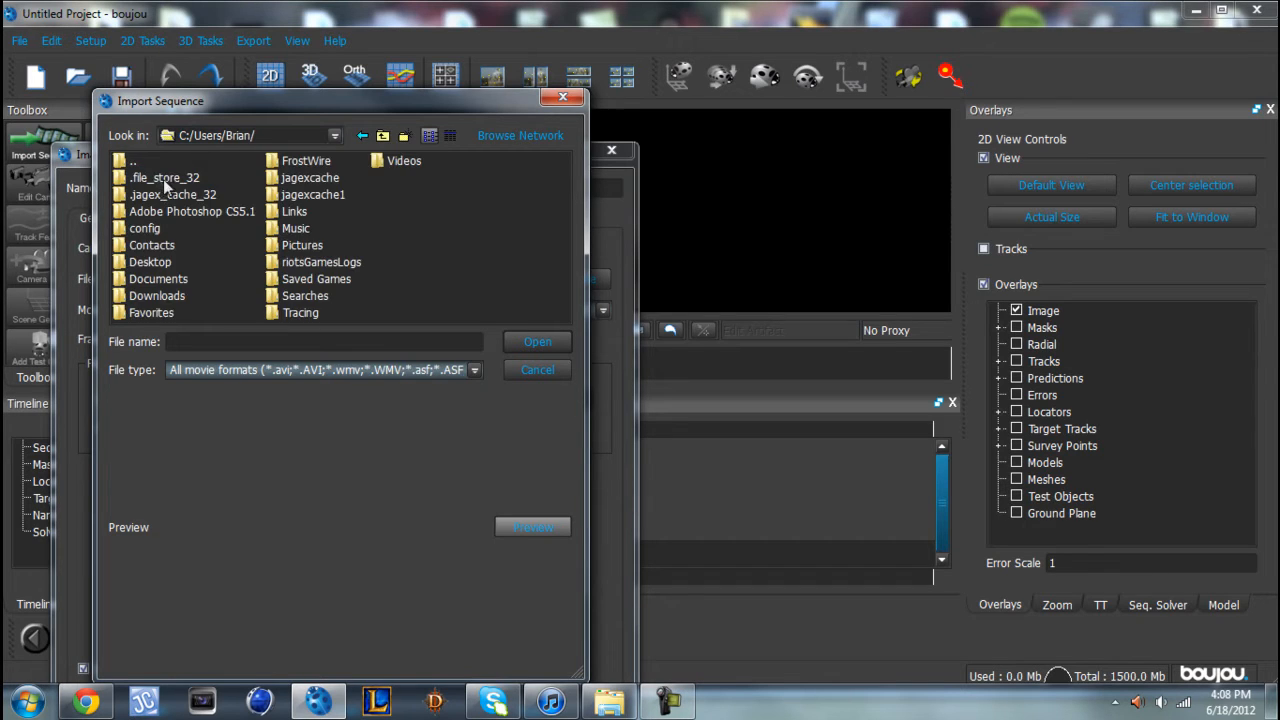
double_click(158, 262)
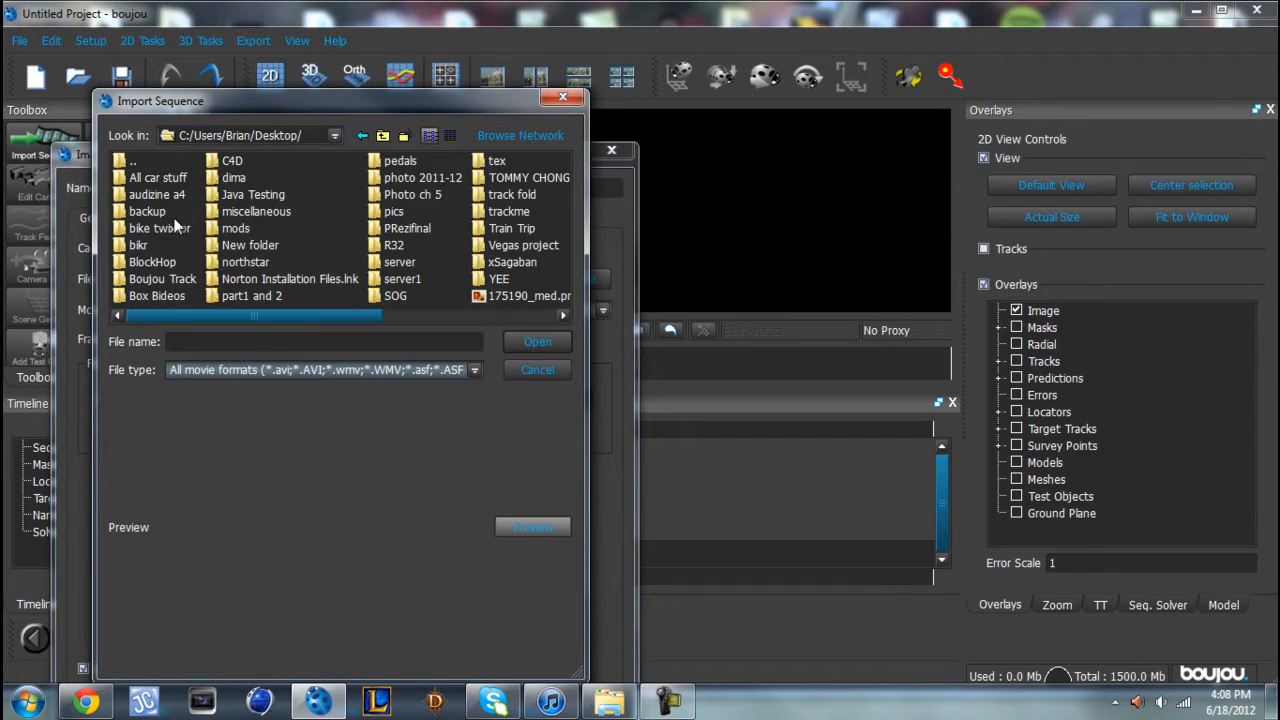
double_click(160, 279)
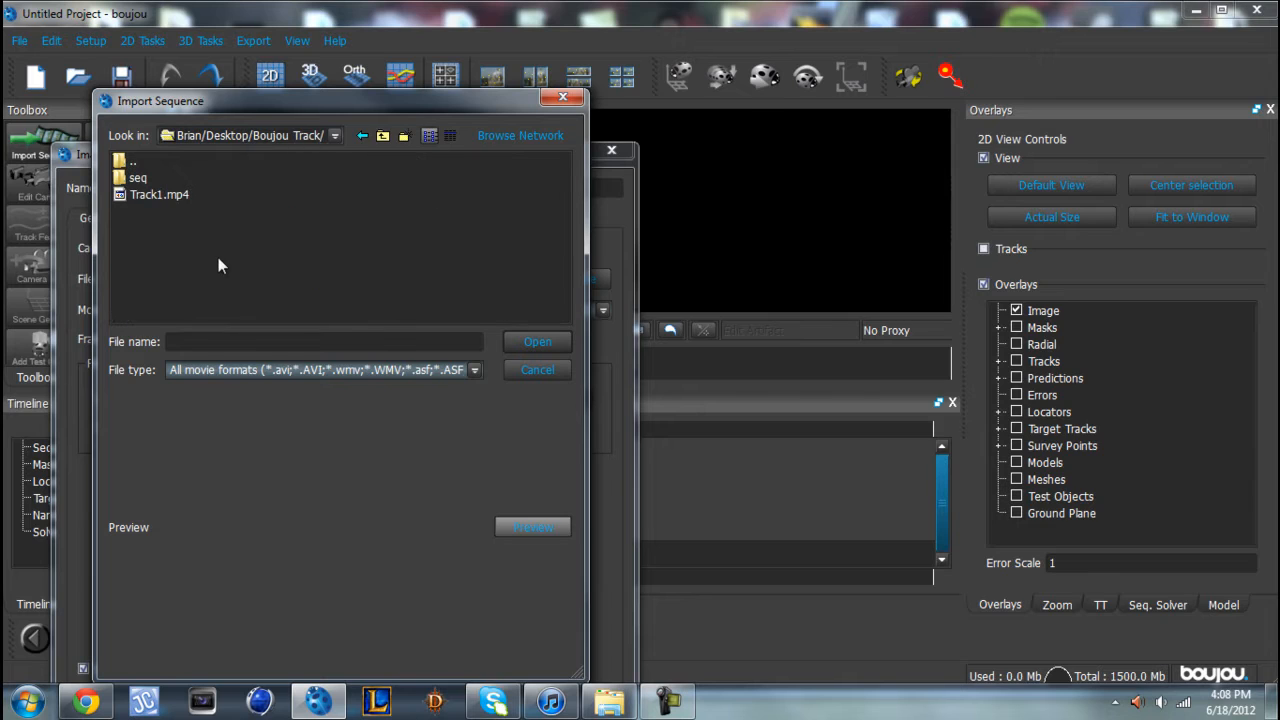
double_click(140, 177)
left_click(164, 177)
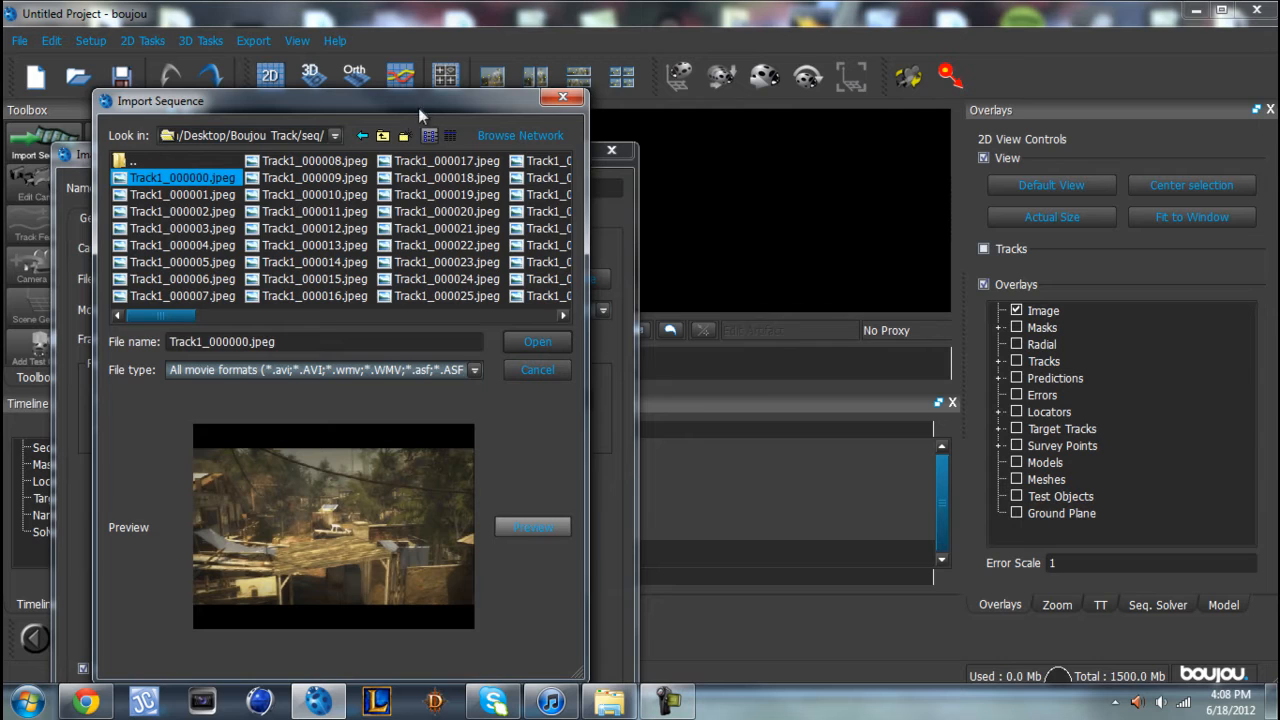
left_click_drag(418, 108, 439, 53)
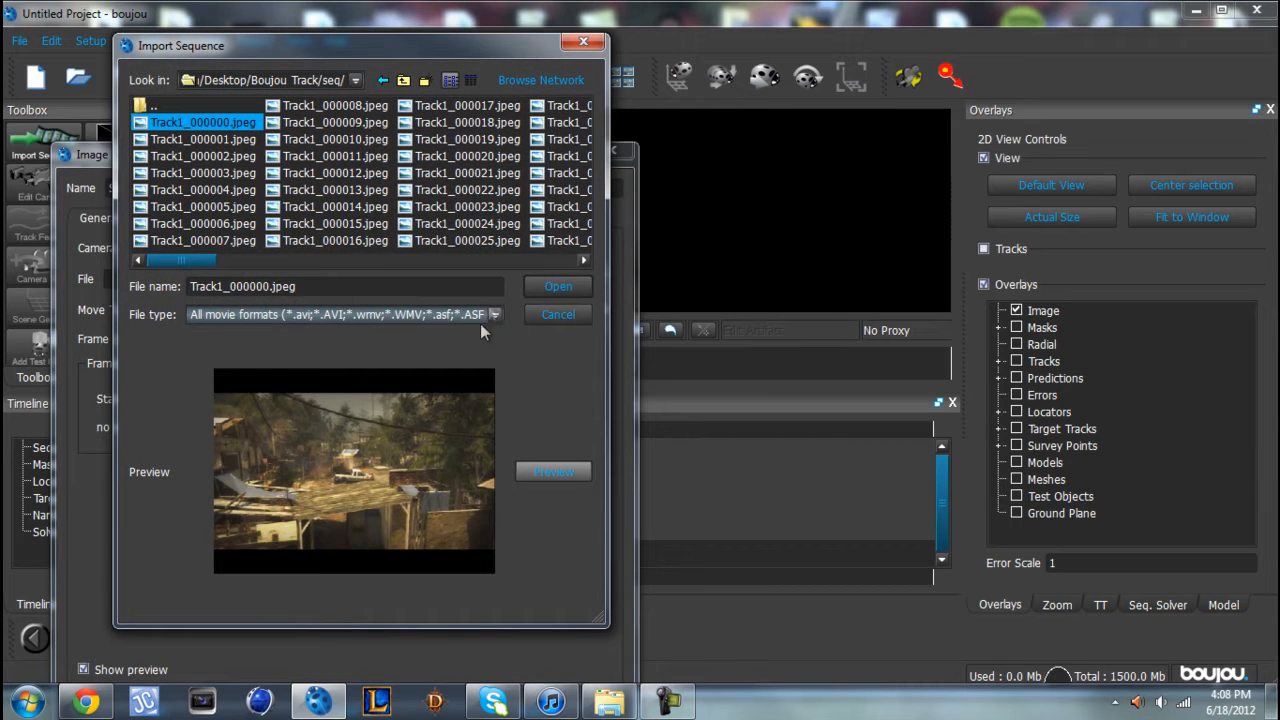
left_click(535, 288)
- Set the imported sequence's frame rate to 29.97 and confirm the import
left_click_drag(332, 156, 332, 80)
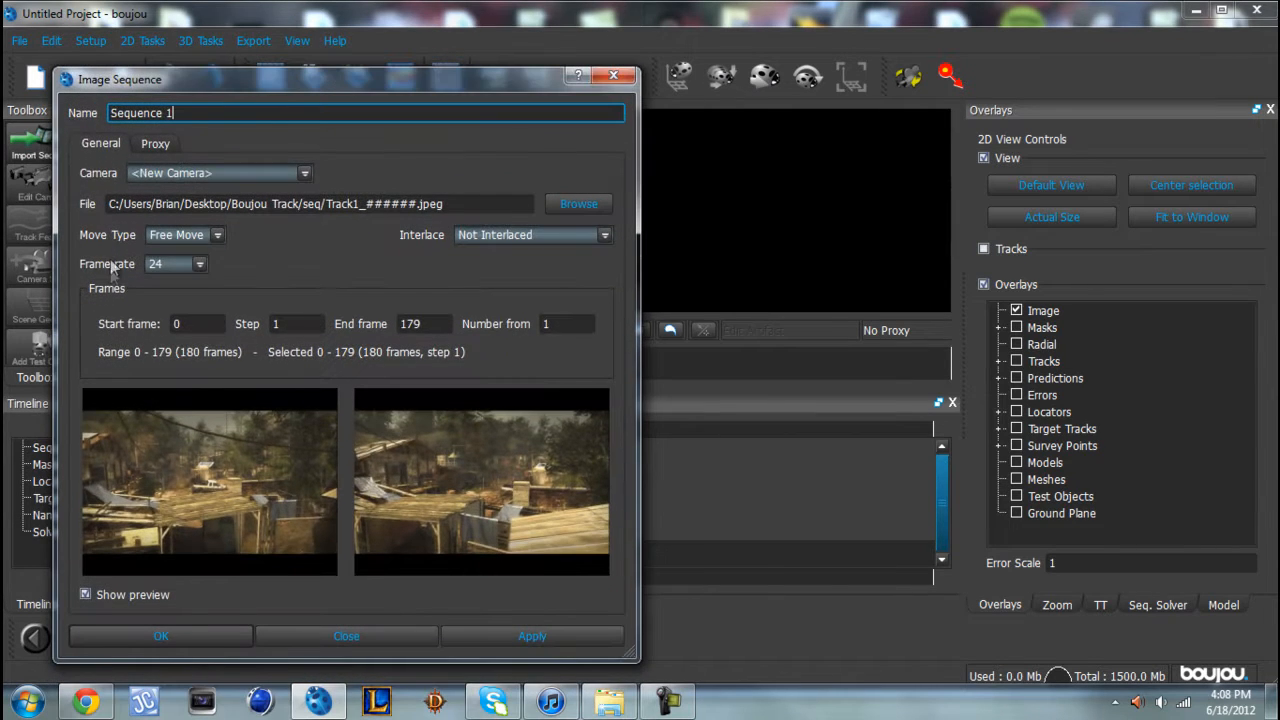
left_click(201, 264)
left_click(178, 326)
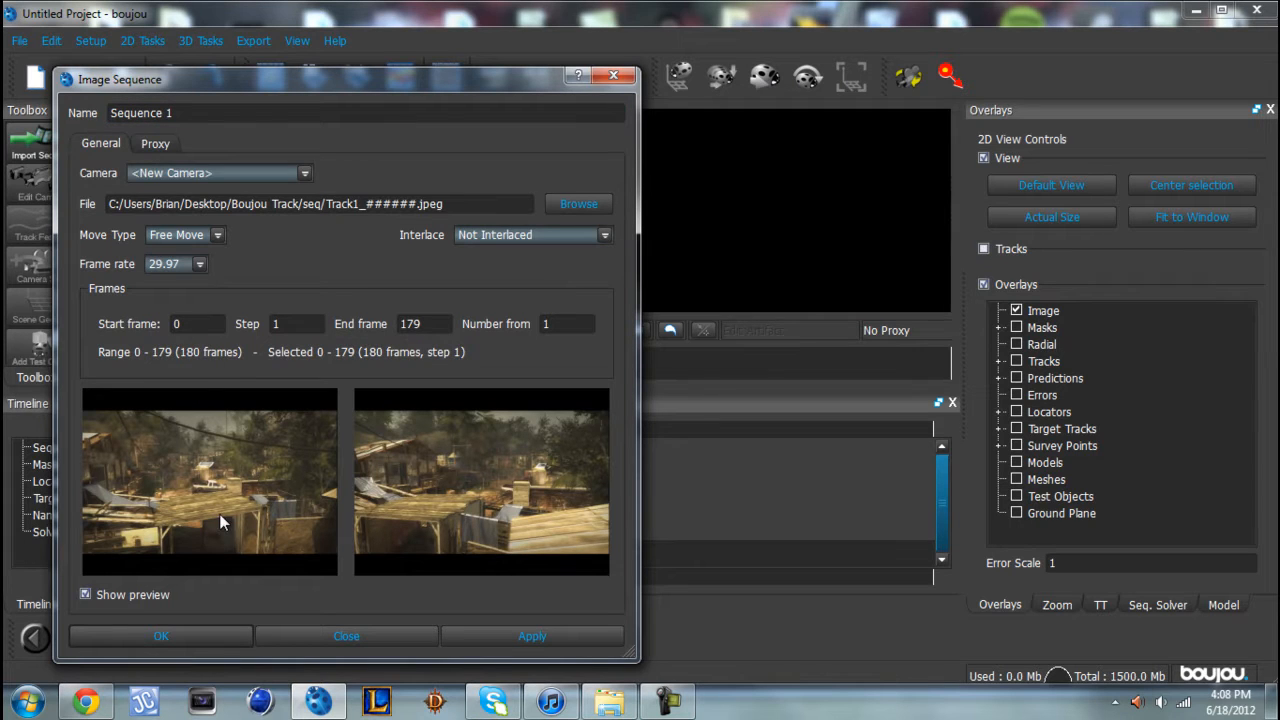
left_click(198, 638)
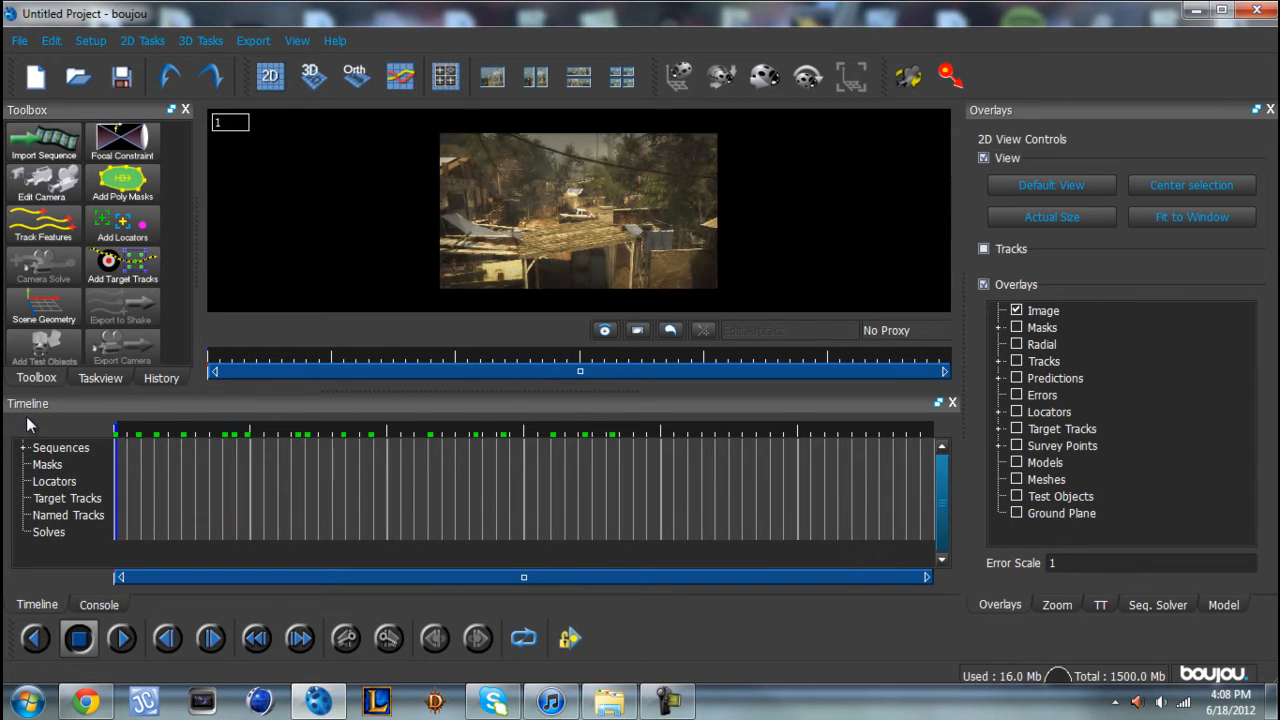
- Check the image sequence settings of Sequence 1 under Camera 1 and close them without changes
left_click(116, 380)
left_click(14, 129)
left_click(33, 146)
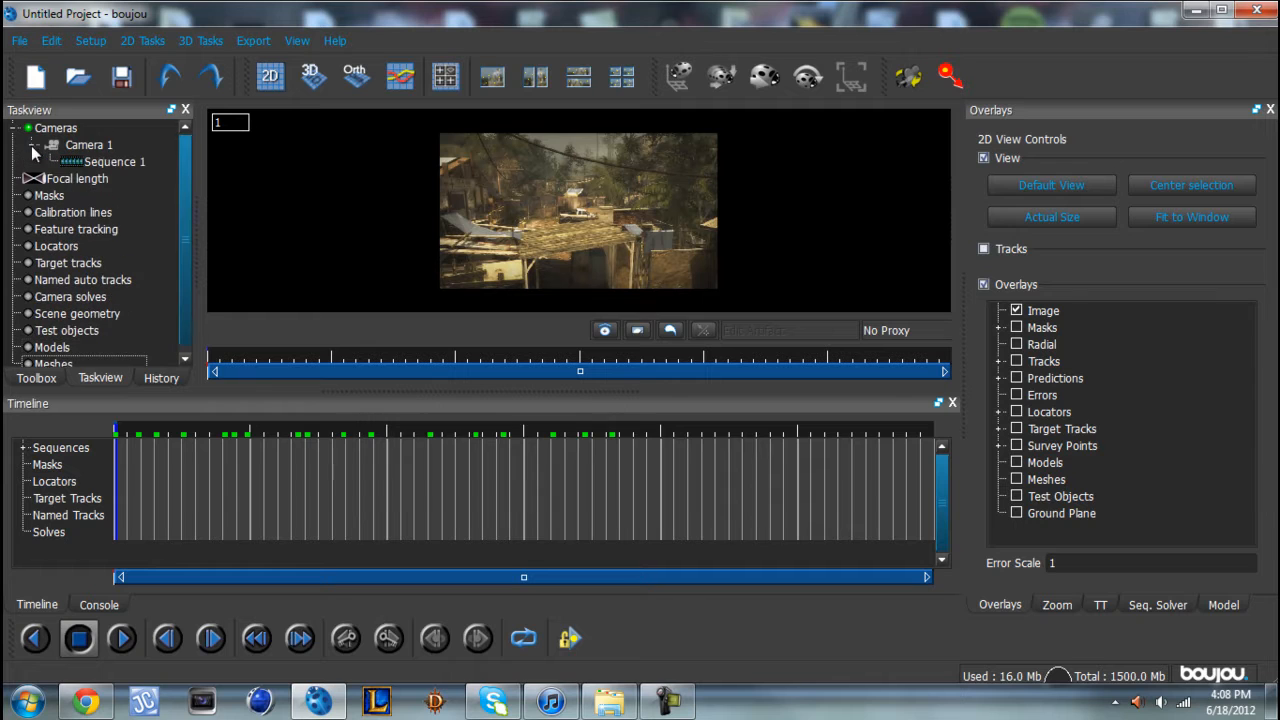
double_click(80, 164)
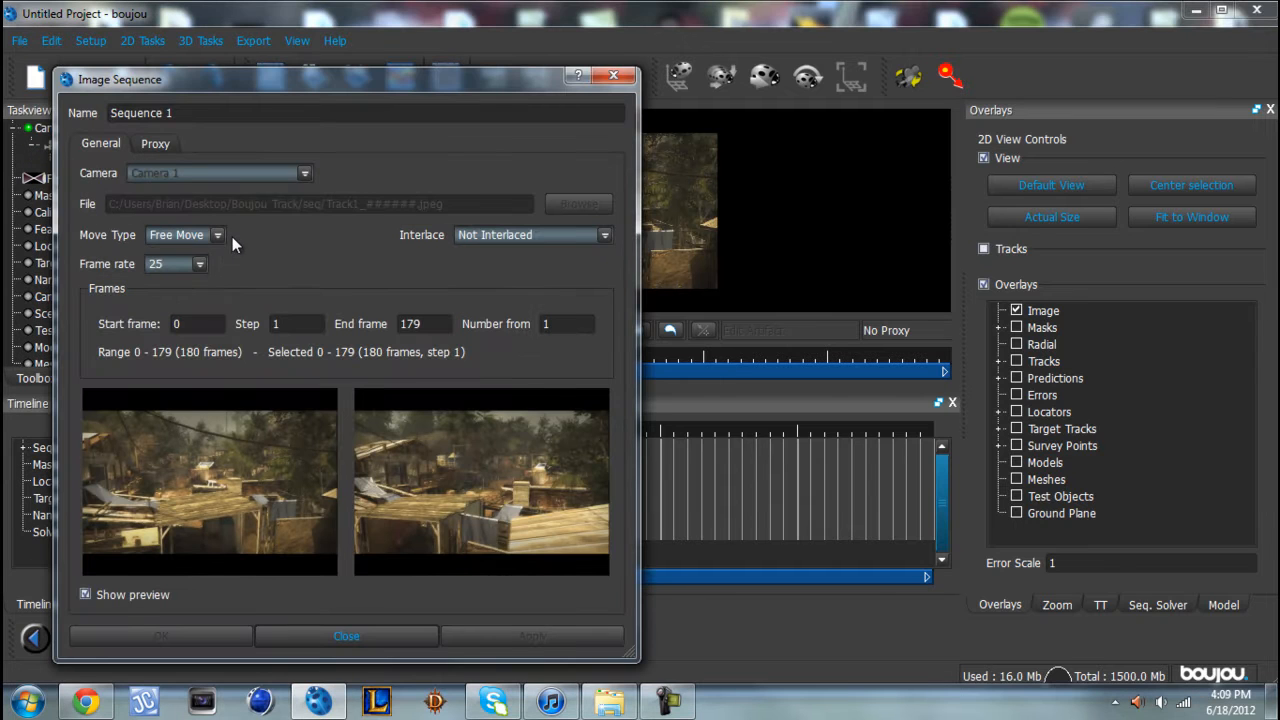
left_click(613, 76)
left_click(62, 379)
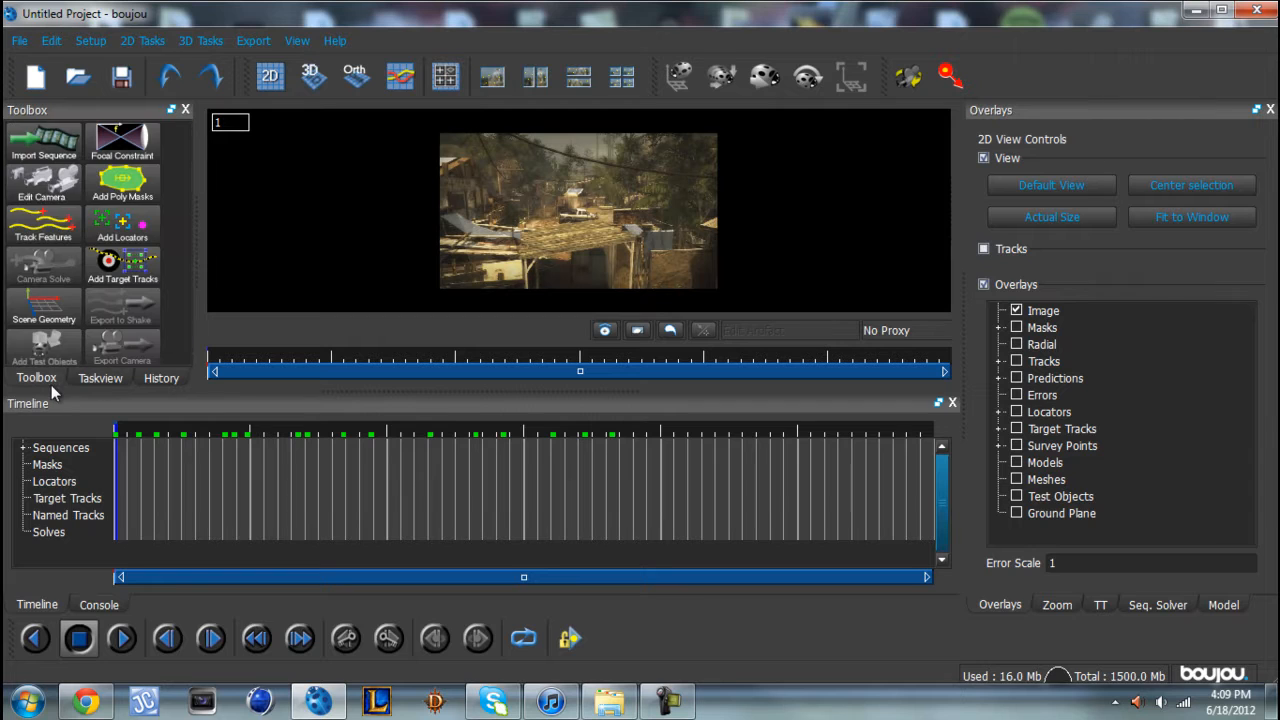
- Set the frame rate of Sequence 1 to 29.97 and confirm the sequence properties
left_click(98, 379)
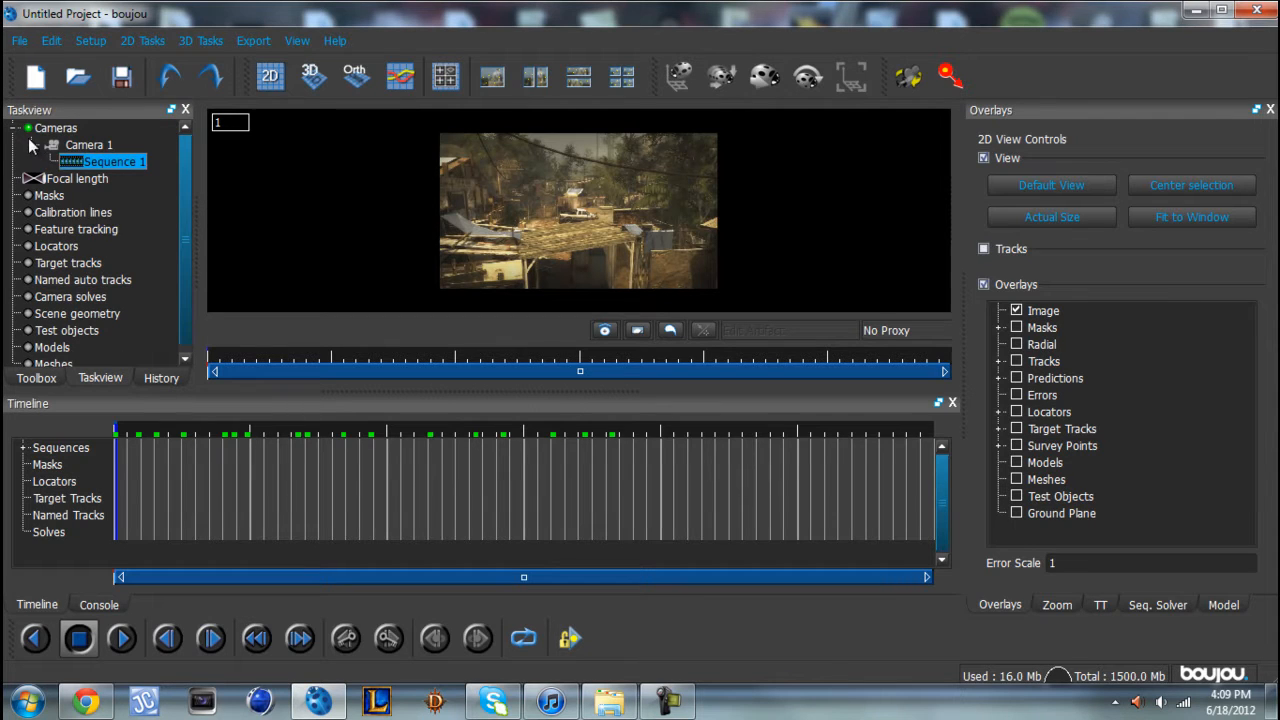
double_click(74, 164)
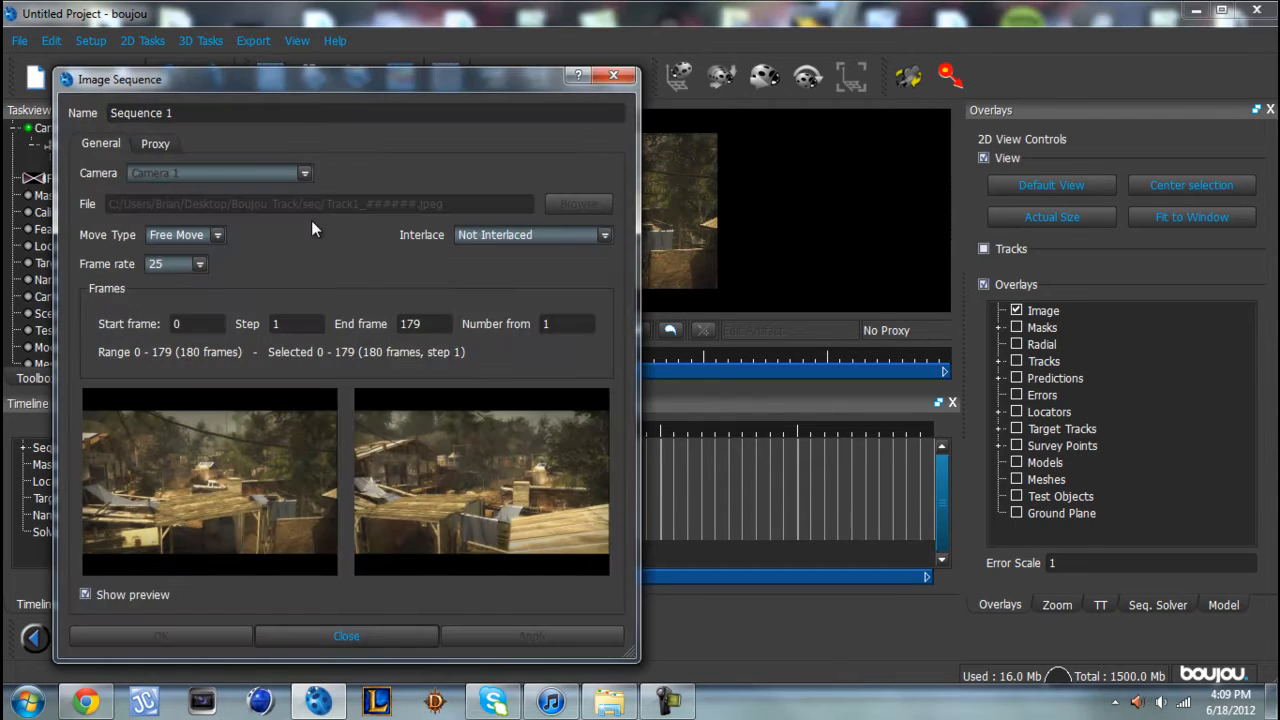
left_click(201, 264)
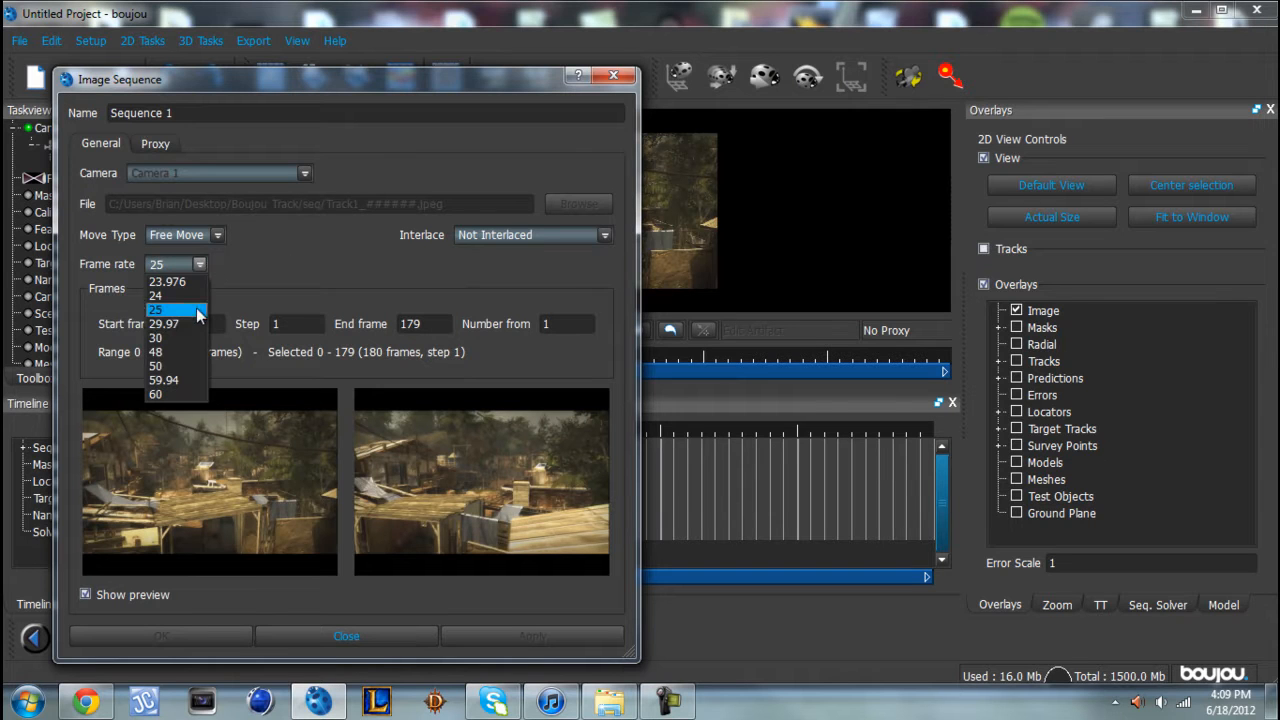
left_click(182, 327)
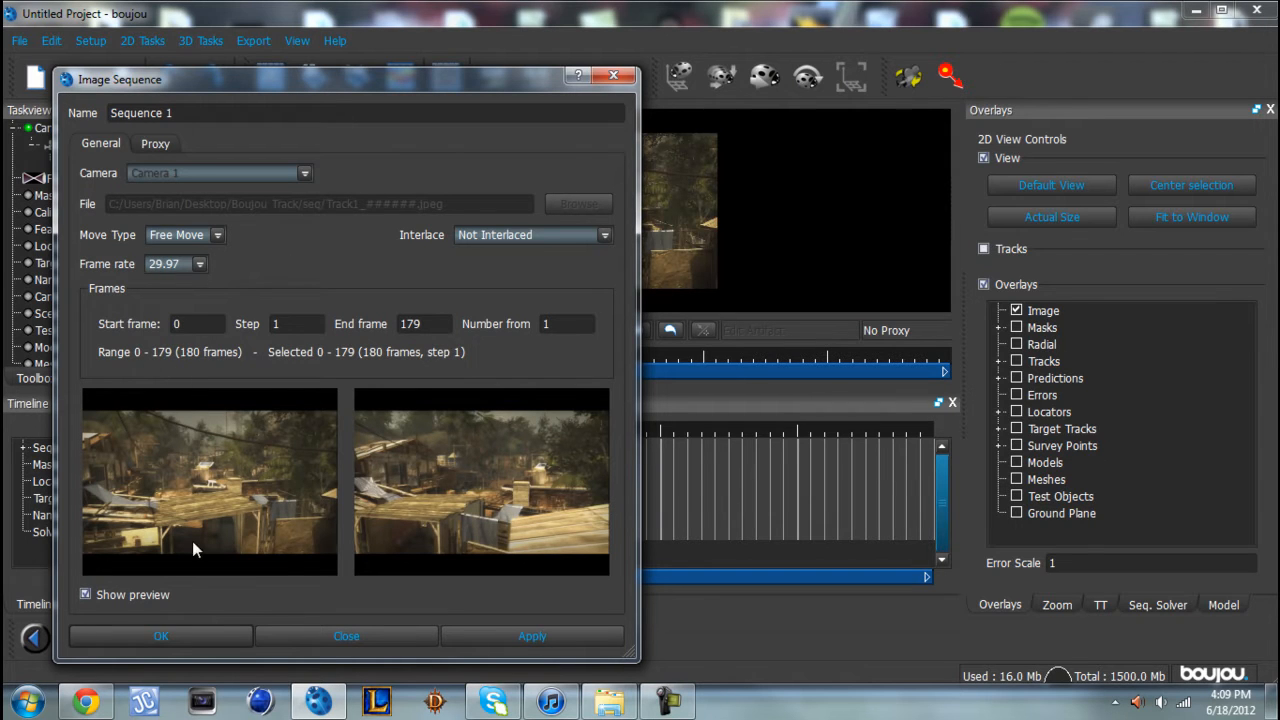
left_click(192, 636)
- Run feature tracking on all frames of Sequence 1
left_click(36, 378)
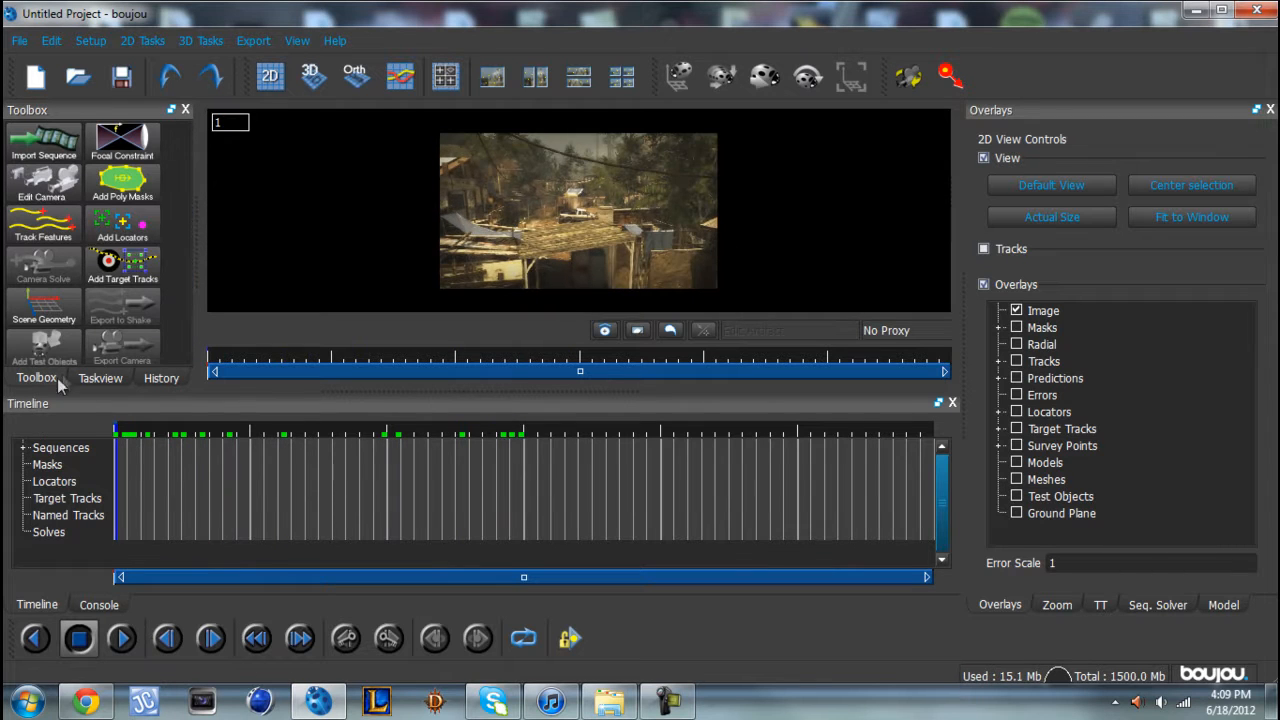
left_click(45, 224)
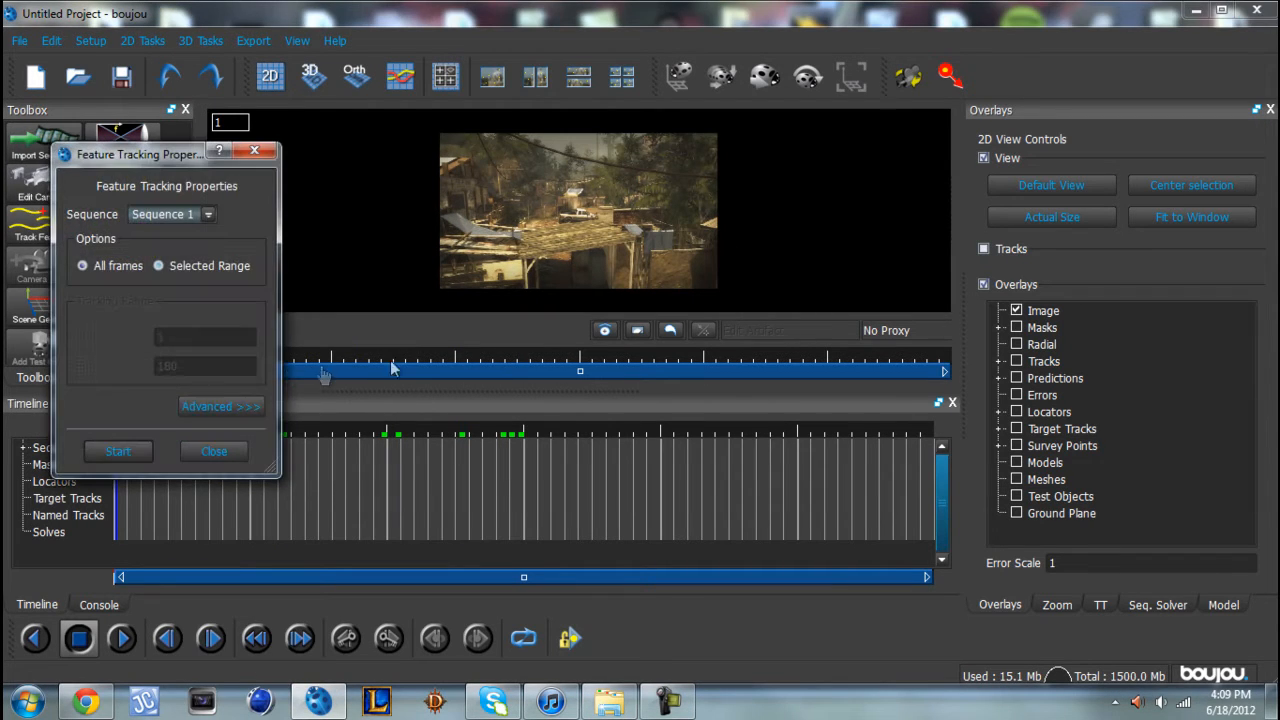
left_click(115, 448)
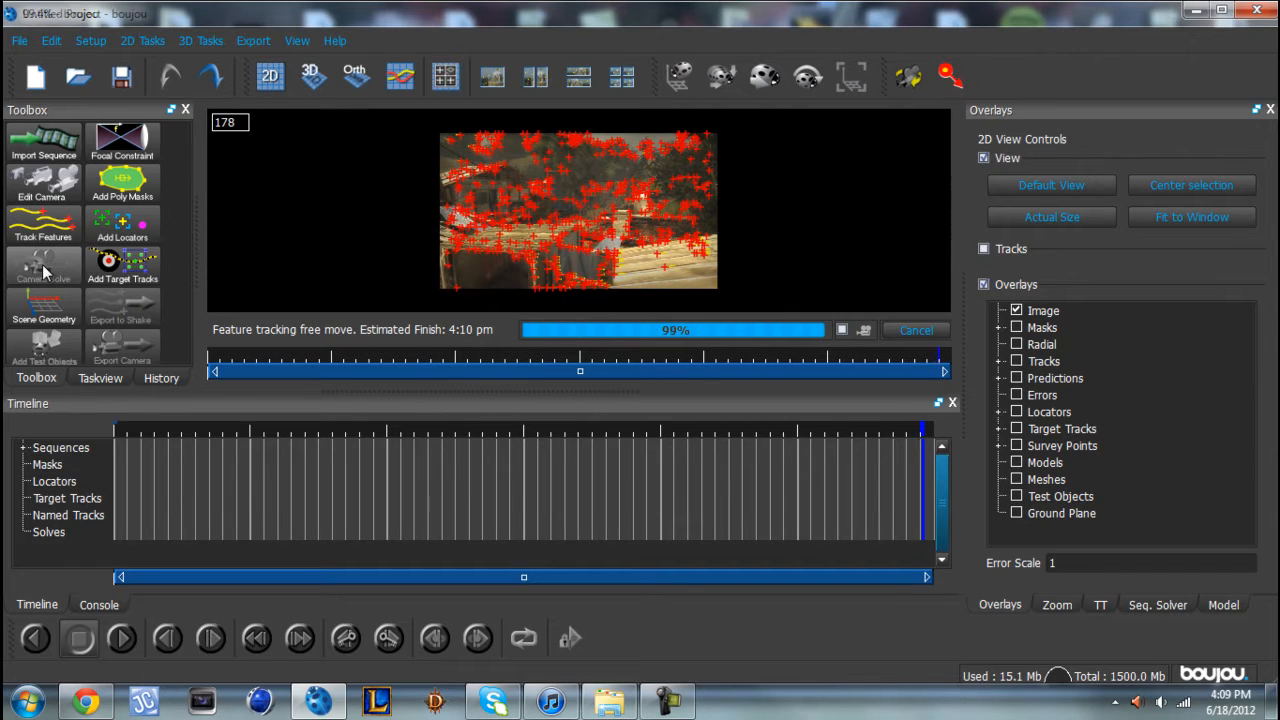
left_click(634, 375)
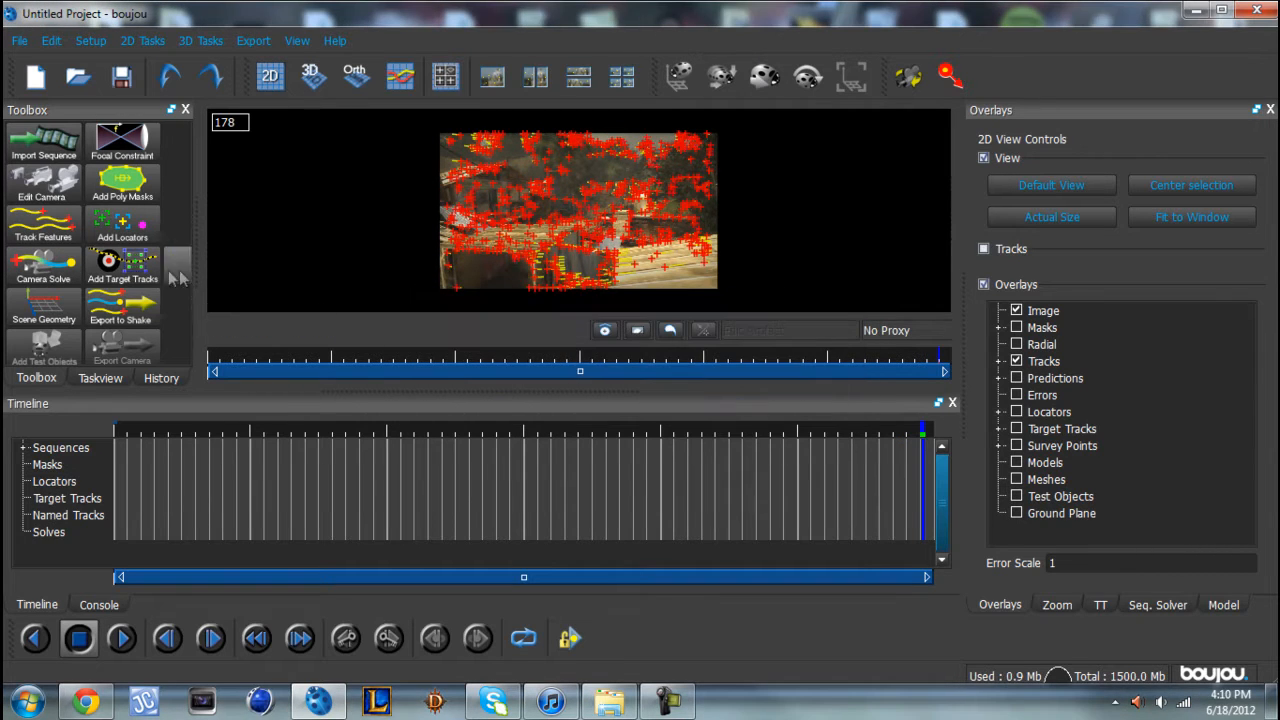
- Run the camera solve on all frames of Sequence 1 and scrub the timeline to review the predicted points
left_click(43, 265)
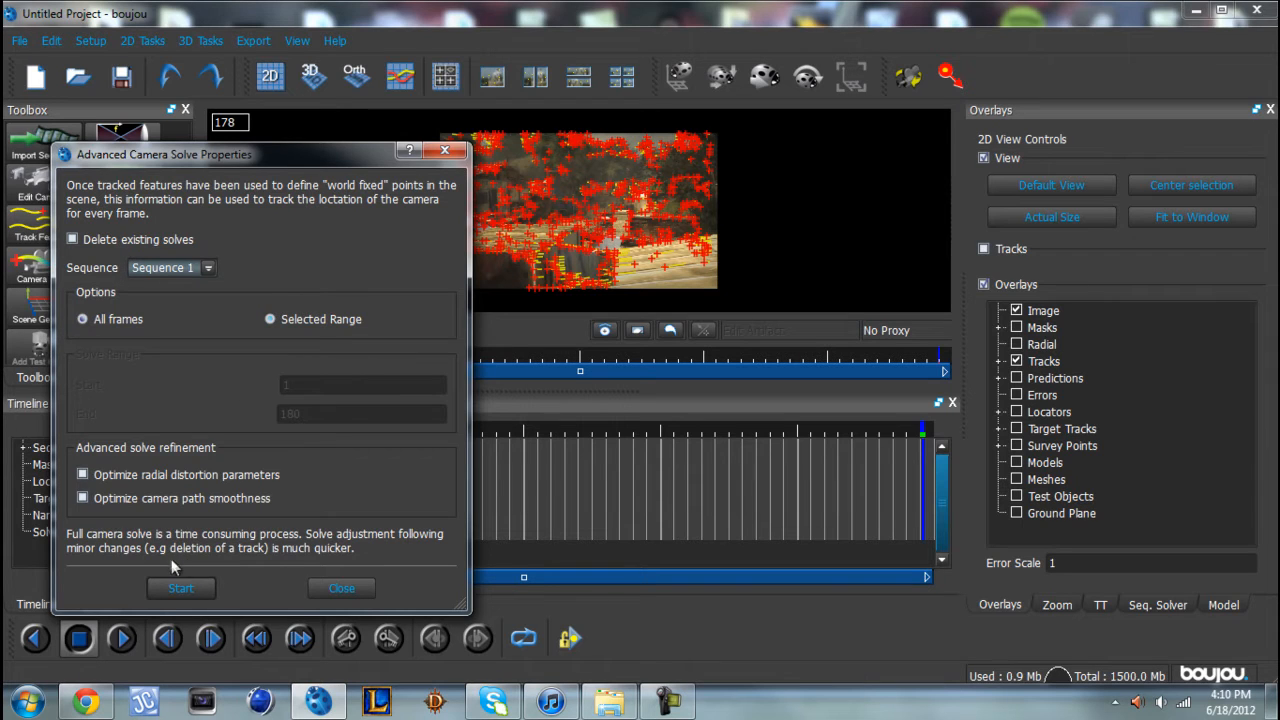
left_click(182, 589)
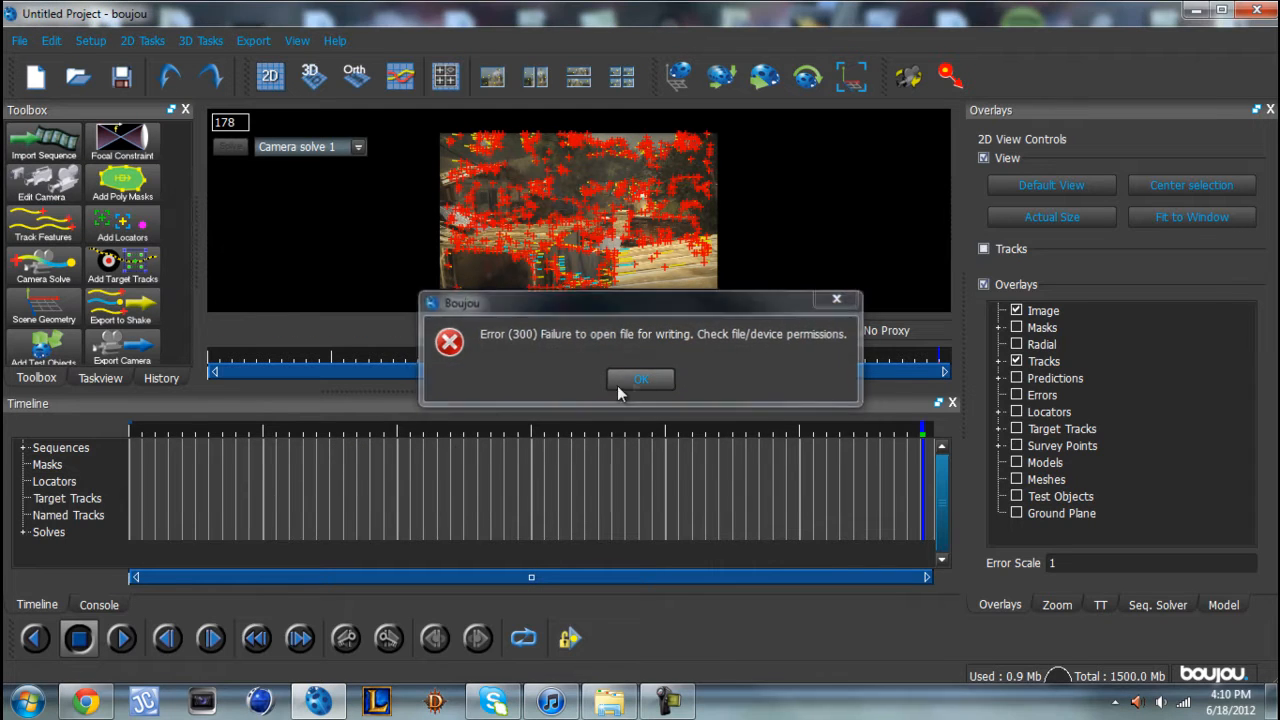
left_click(617, 385)
left_click_drag(155, 430, 100, 435)
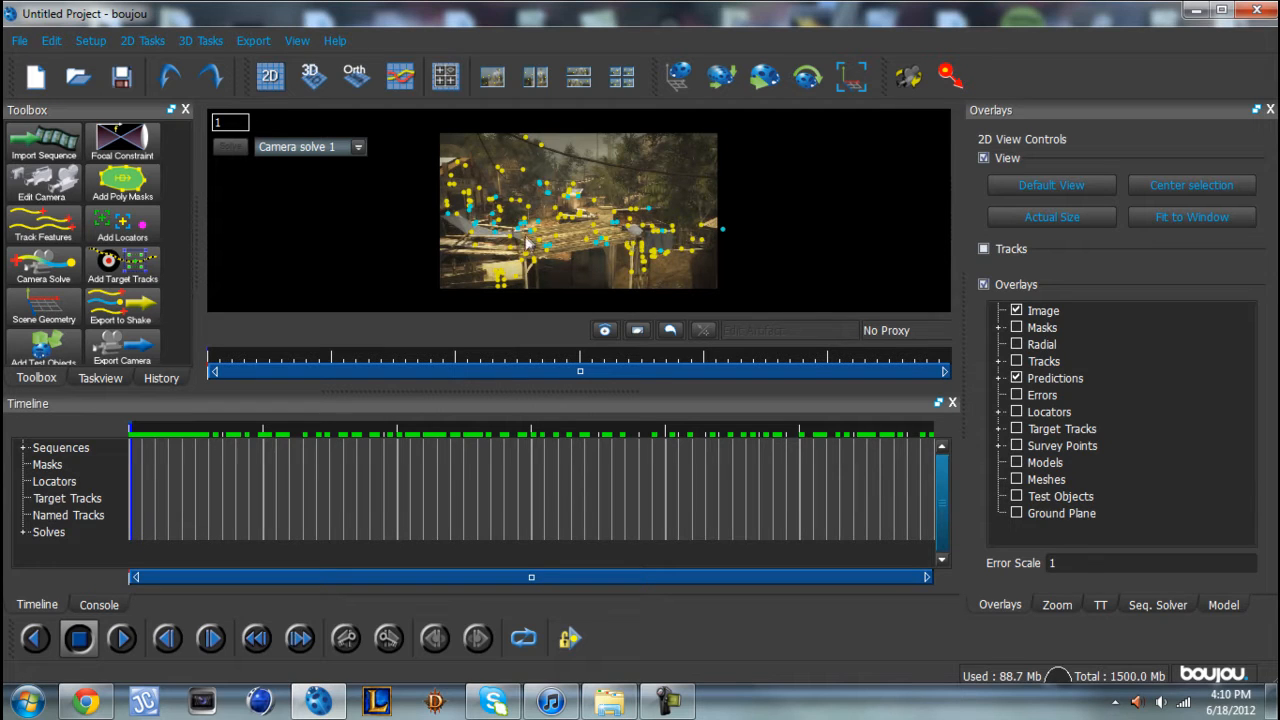
left_click_drag(132, 426, 8, 438)
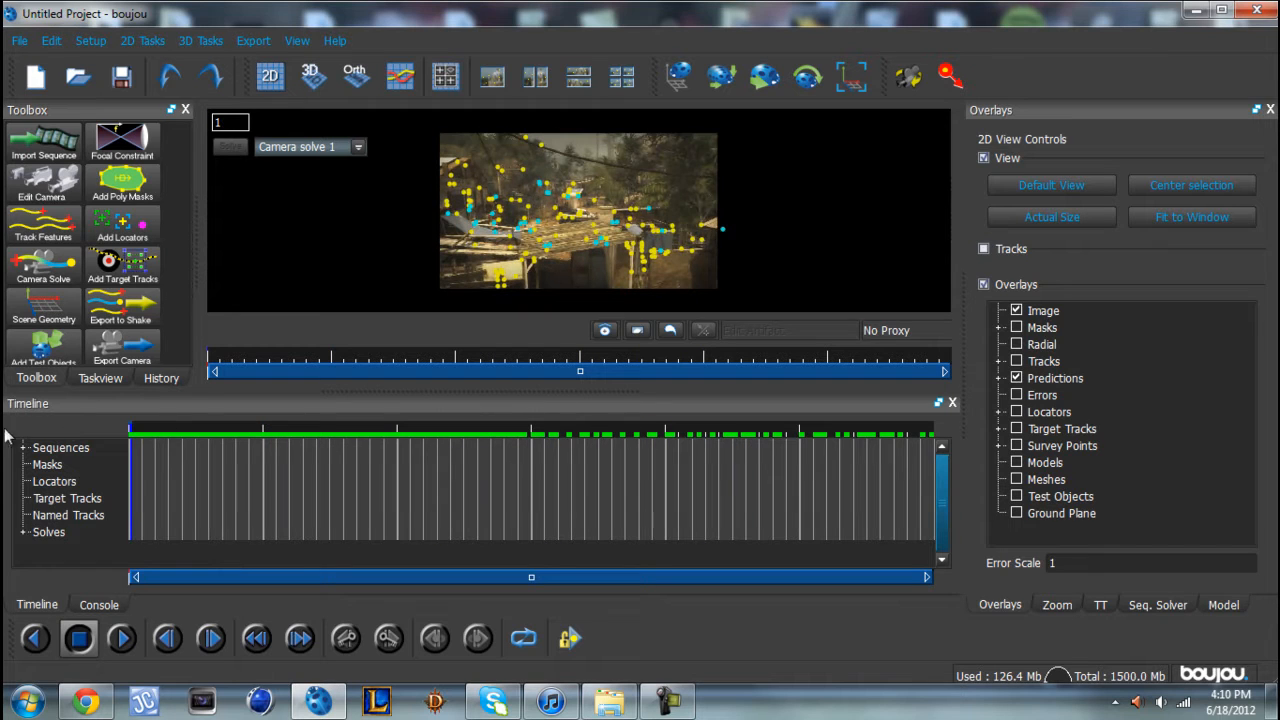
- Add a coordinate frame hint of type x-axis in the scene geometry, keeping the video view uncovered
left_click(58, 312)
left_click_drag(285, 154, 1143, 61)
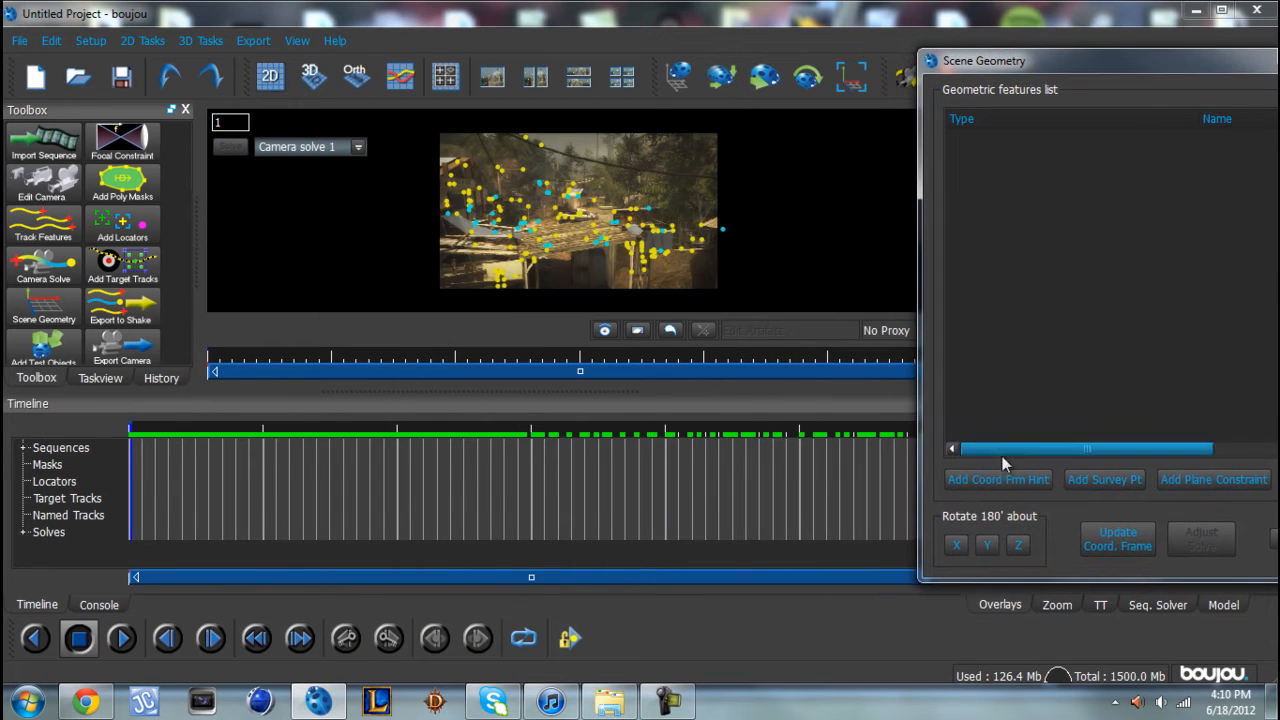
left_click_drag(984, 61, 914, 51)
left_click(928, 470)
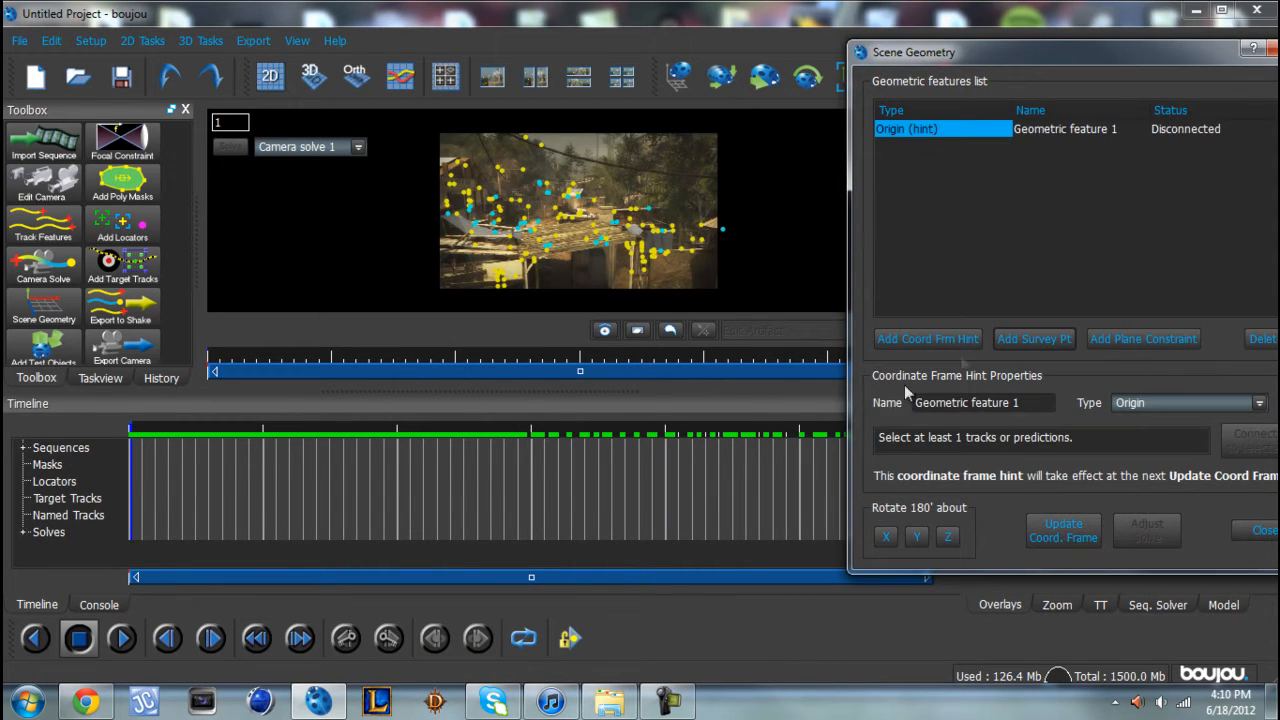
left_click_drag(1145, 66, 1073, 60)
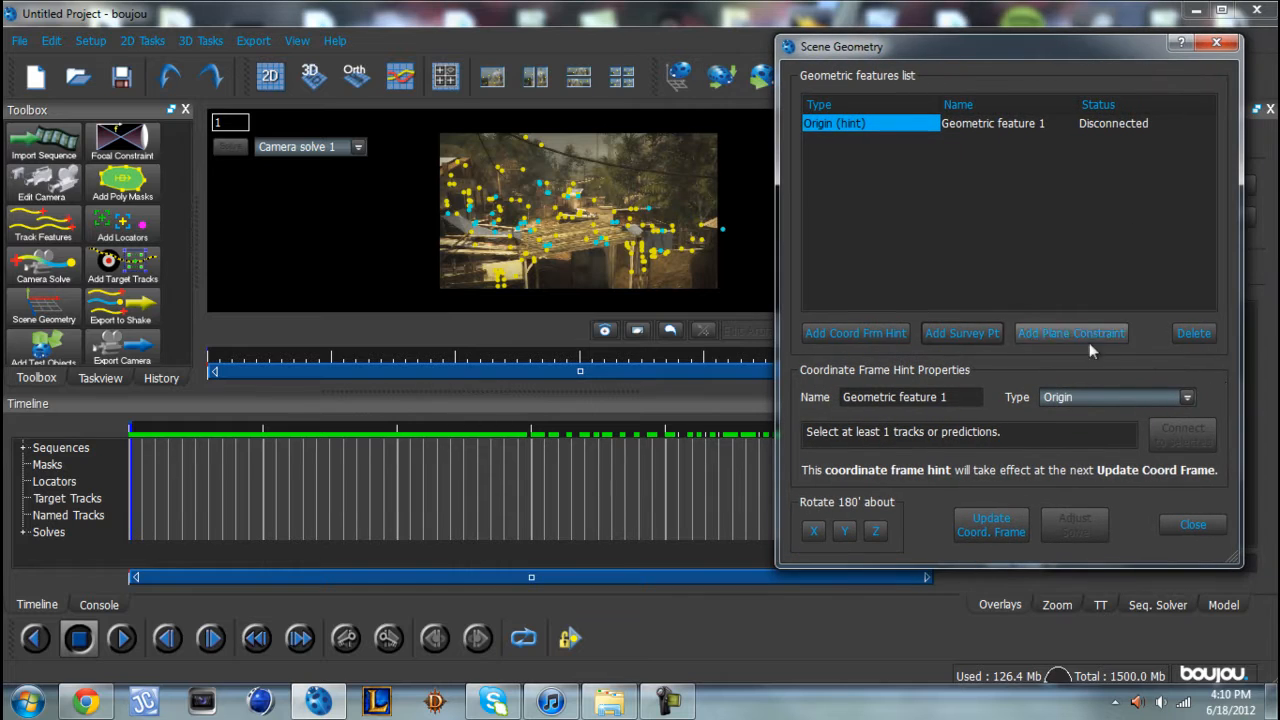
left_click(1080, 397)
left_click(1098, 430)
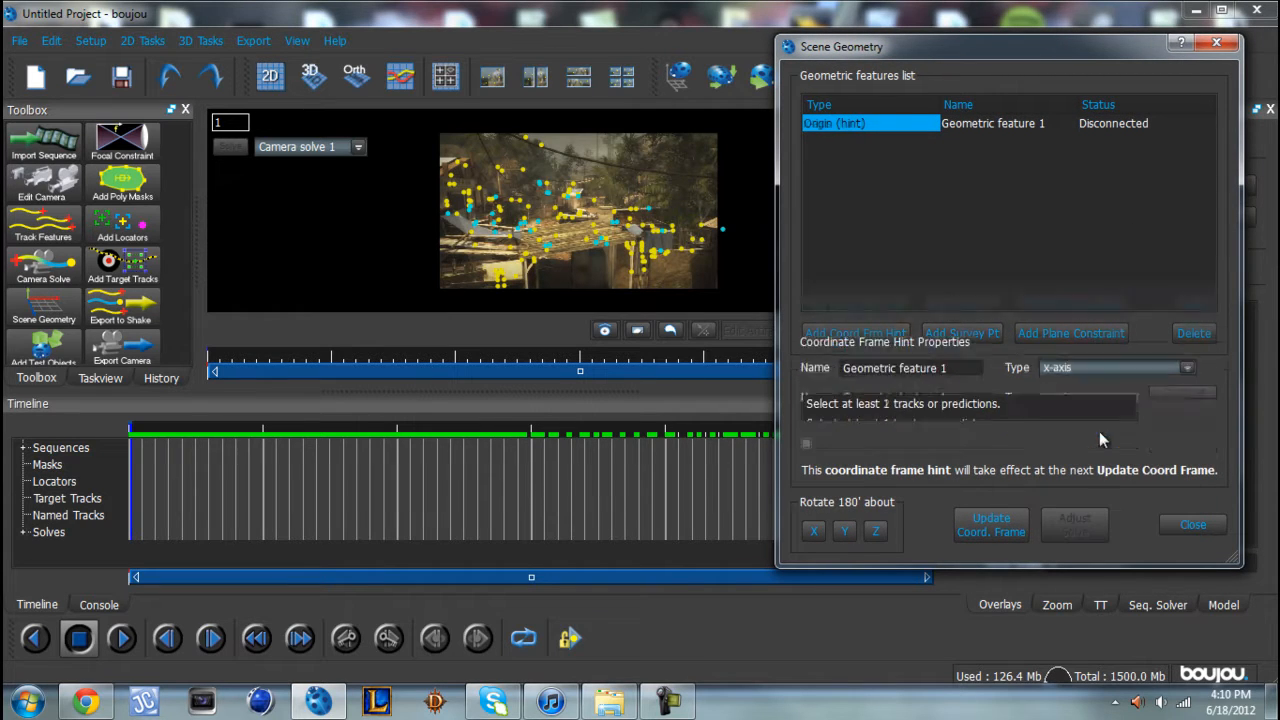
- Add a second coordinate frame hint and set its type to z-axis
left_click(857, 336)
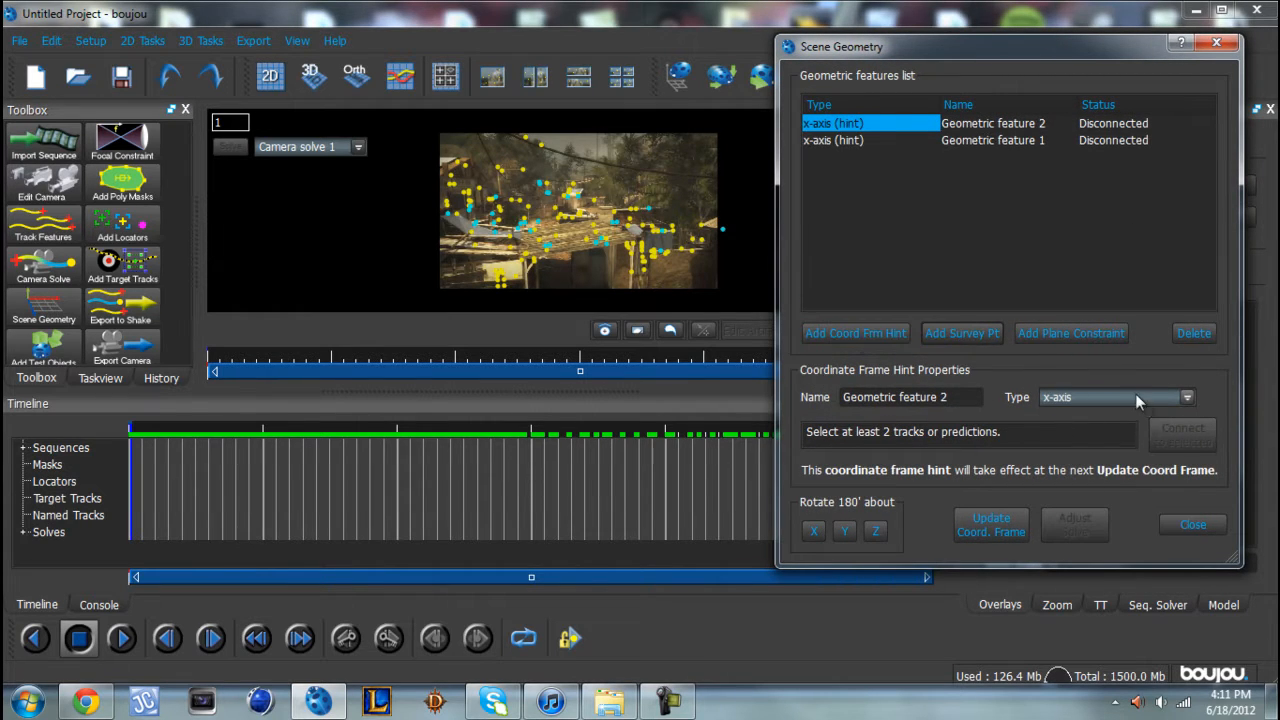
left_click(1135, 397)
left_click(1110, 458)
- Connect the x-axis hint to two tracked points along the front edge of the thatched roof at frame 1
left_click(835, 144)
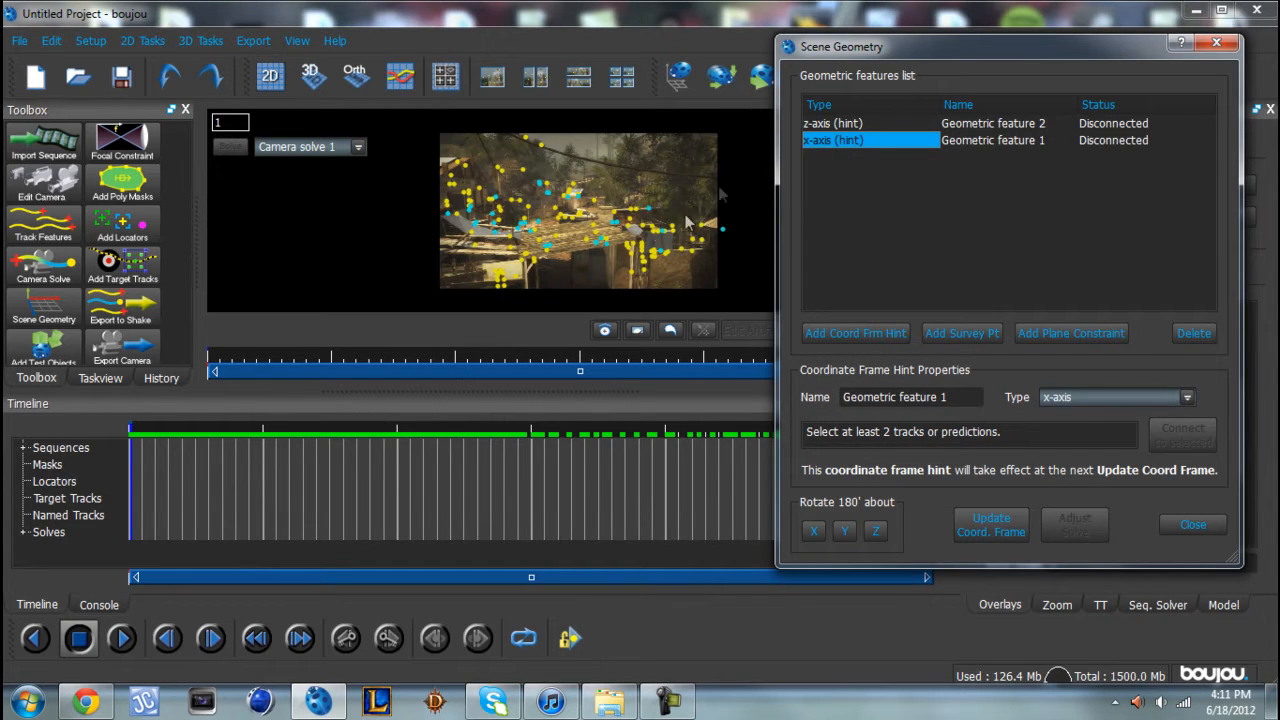
left_click(530, 259)
left_click(612, 244, "shift")
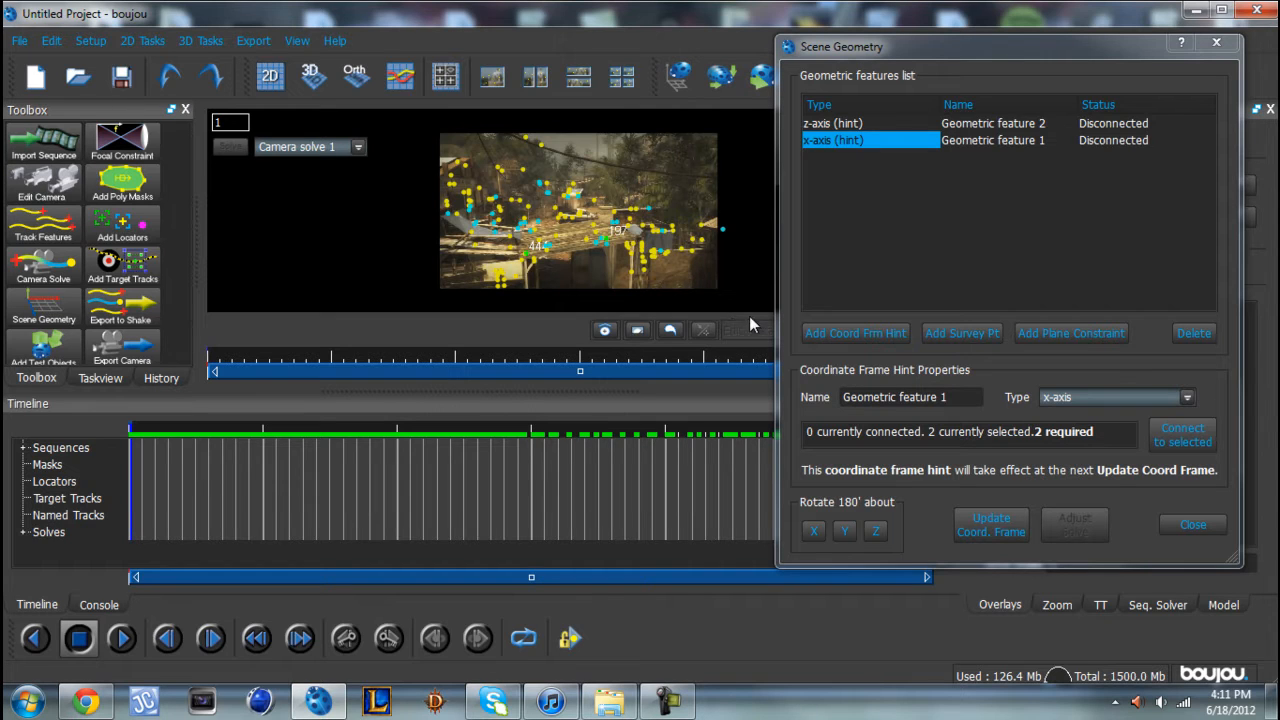
left_click(1183, 435)
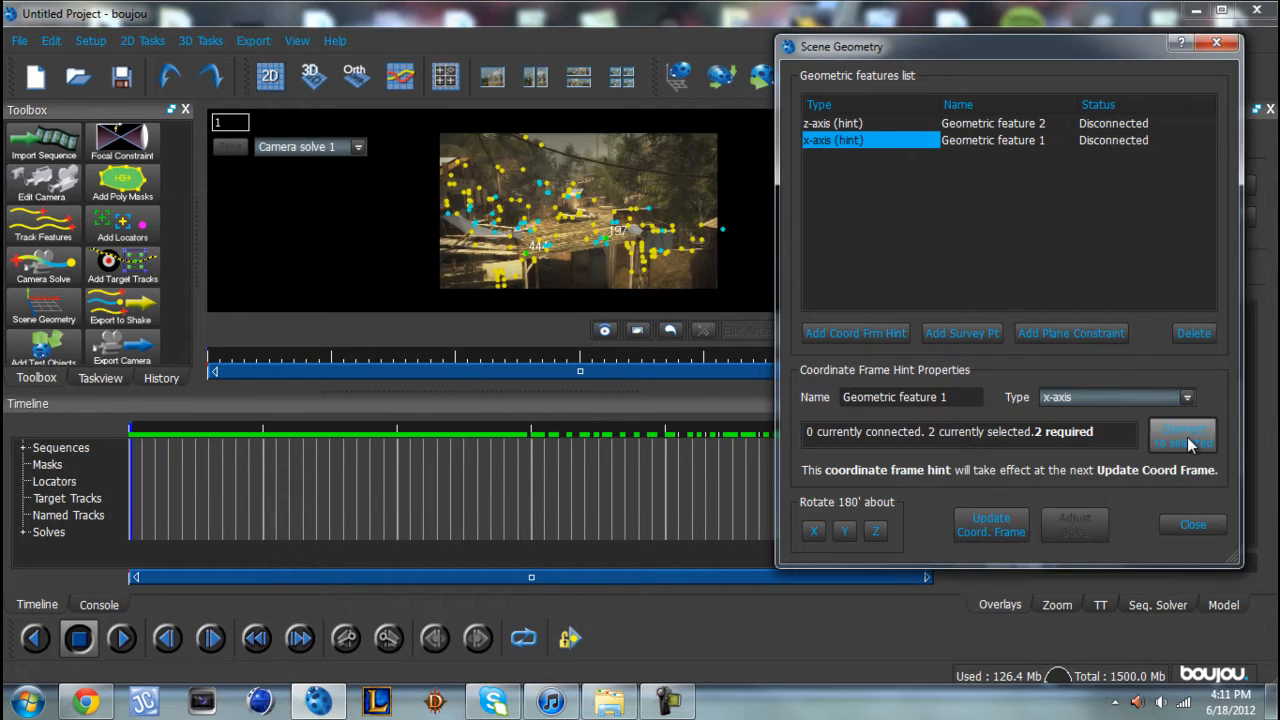
- Connect the z-axis hint to two tracked points running back across the thatched roof at frame 106
left_click(852, 125)
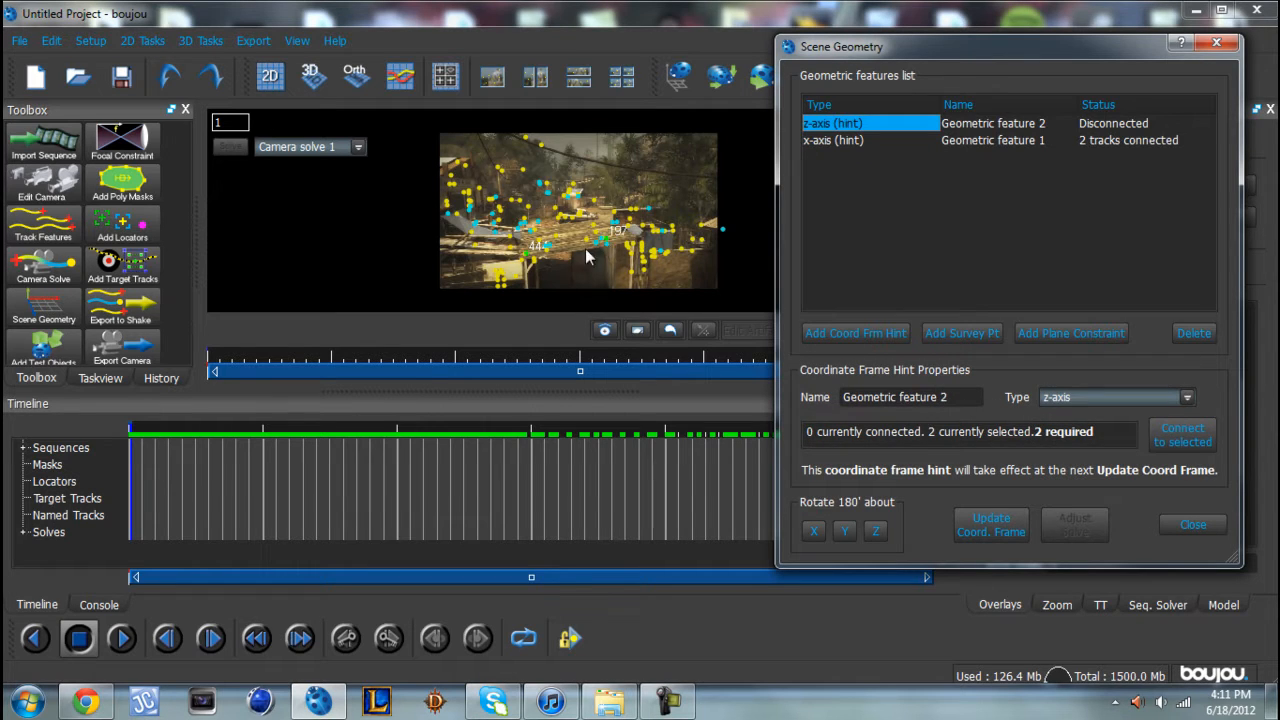
left_click_drag(471, 432, 600, 435)
left_click(516, 241)
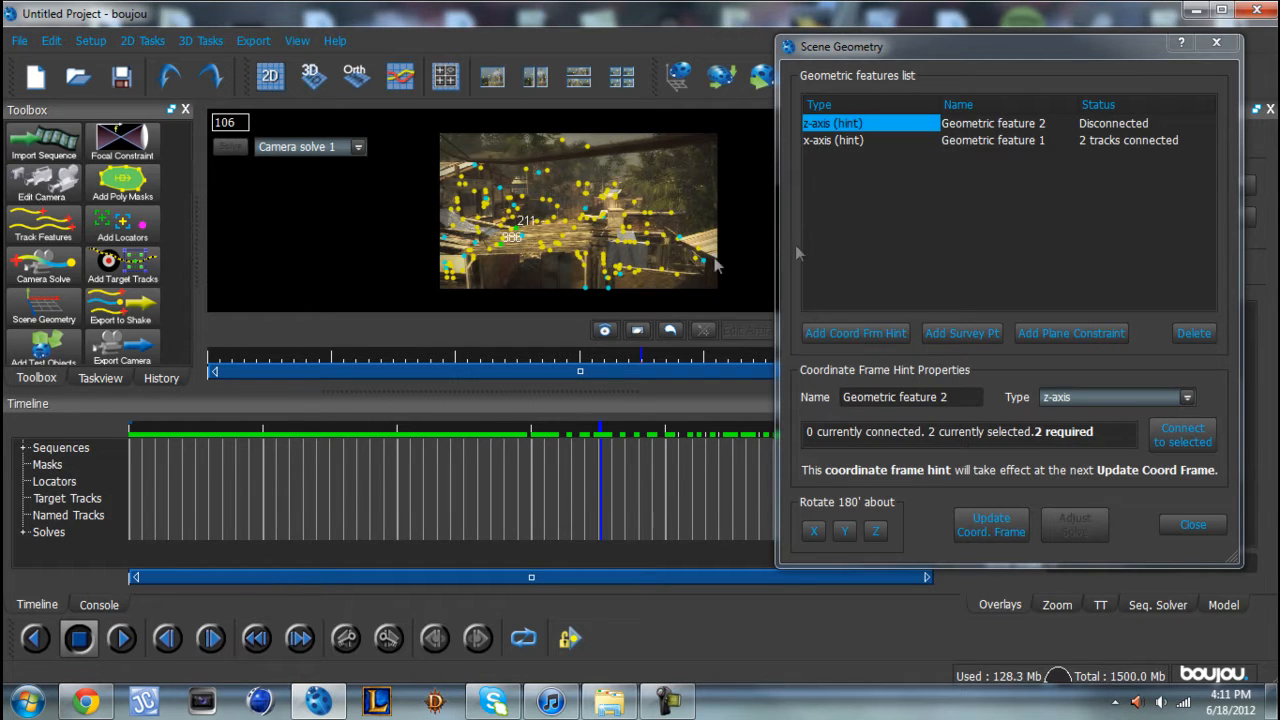
left_click(1186, 436)
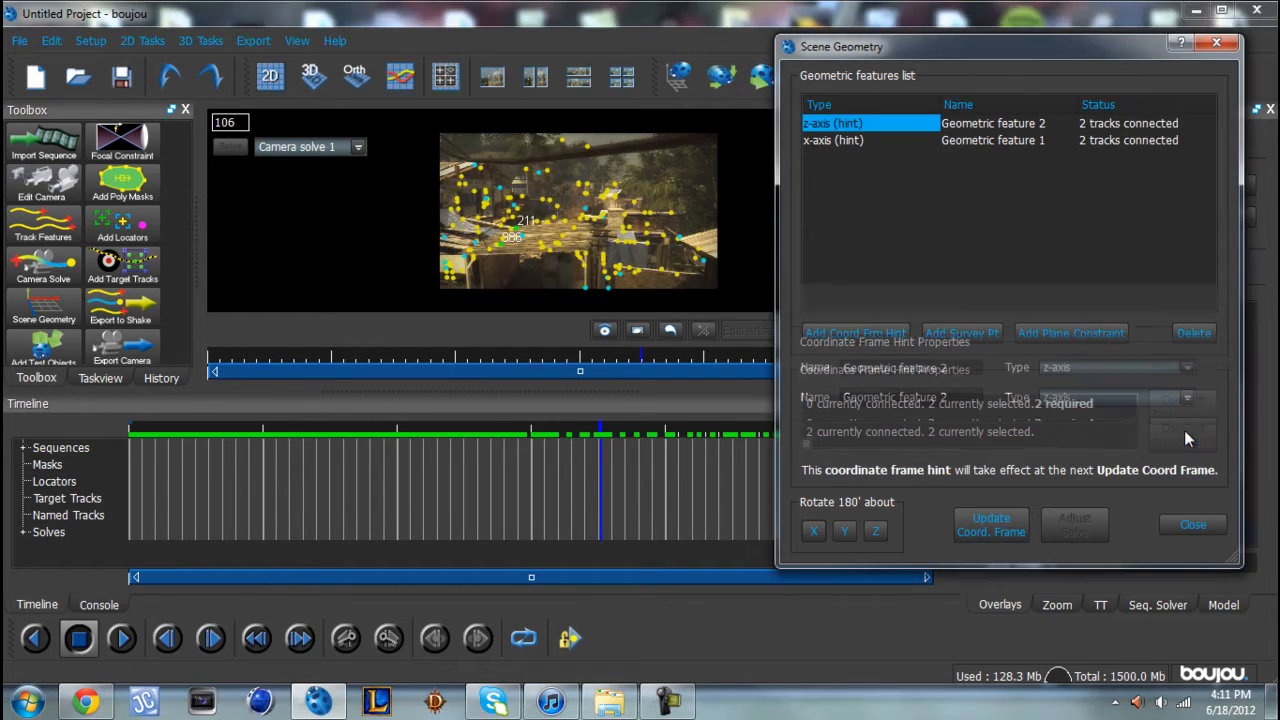
- Add an Origin coordinate frame hint and connect it to one tracked point on the thatched roof at frame 93
left_click(890, 337)
left_click(1095, 398)
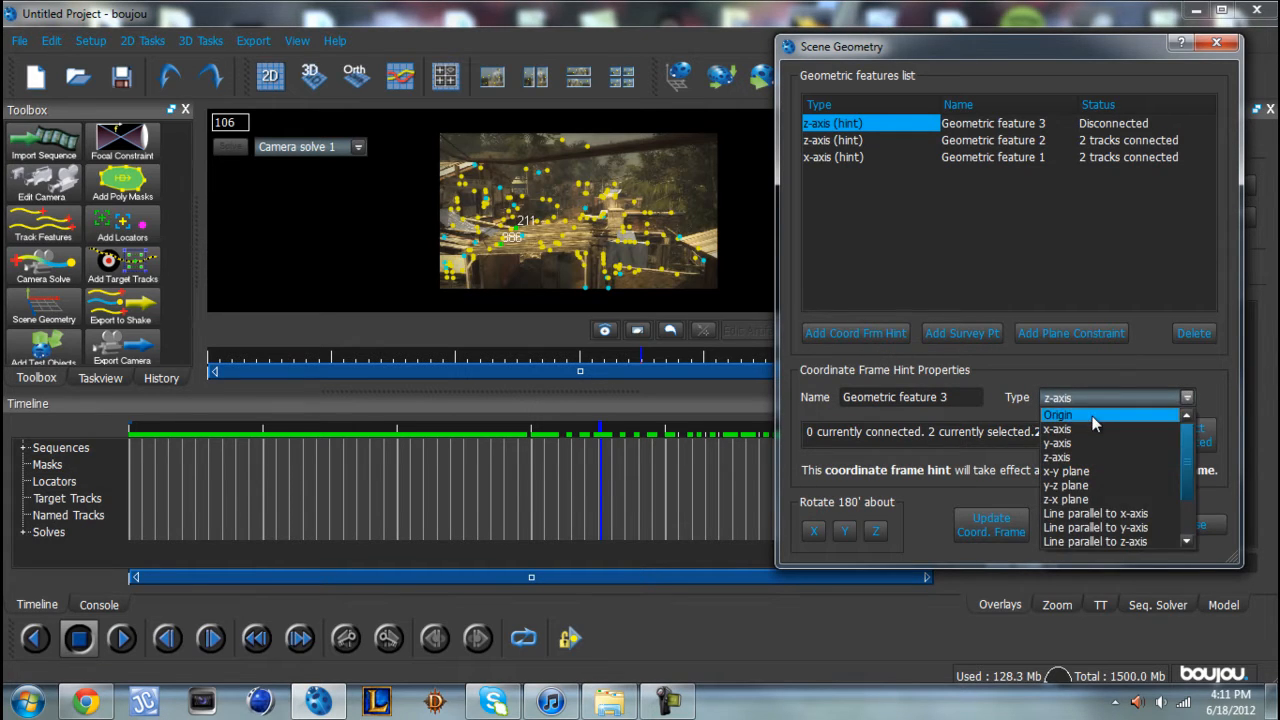
left_click(1095, 411)
left_click_drag(524, 429, 543, 455)
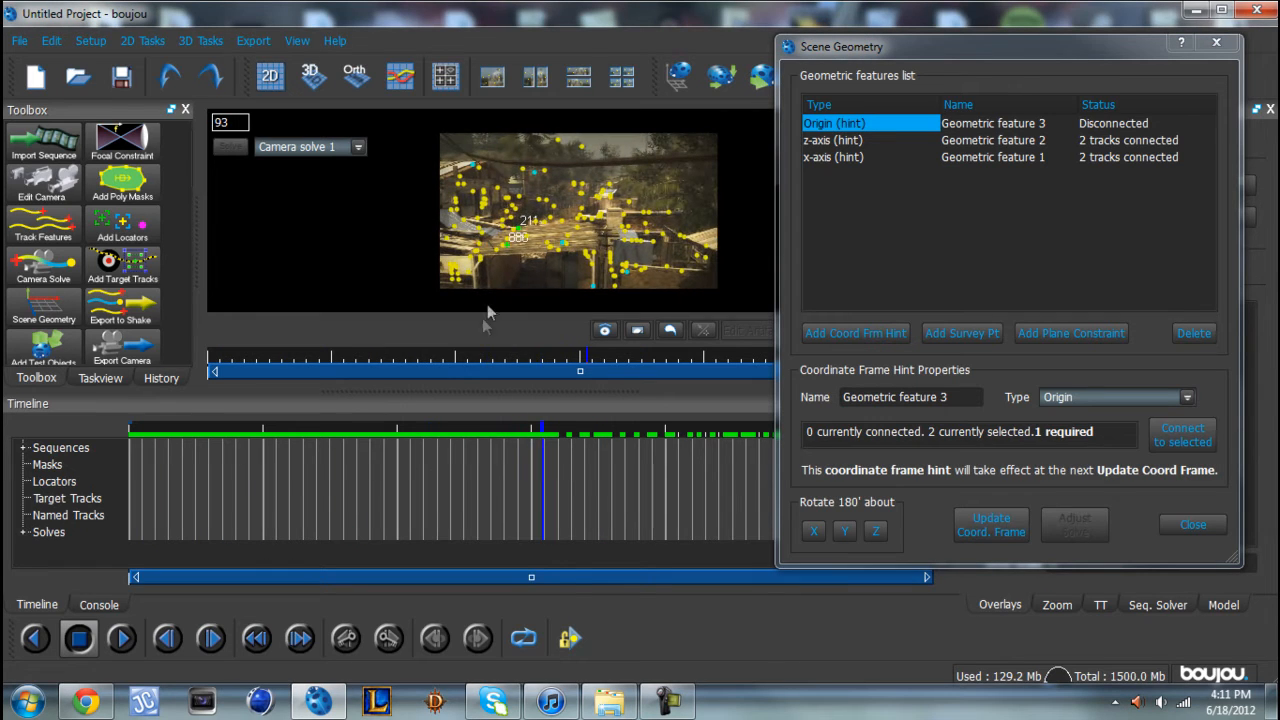
left_click(528, 237)
left_click(1181, 435)
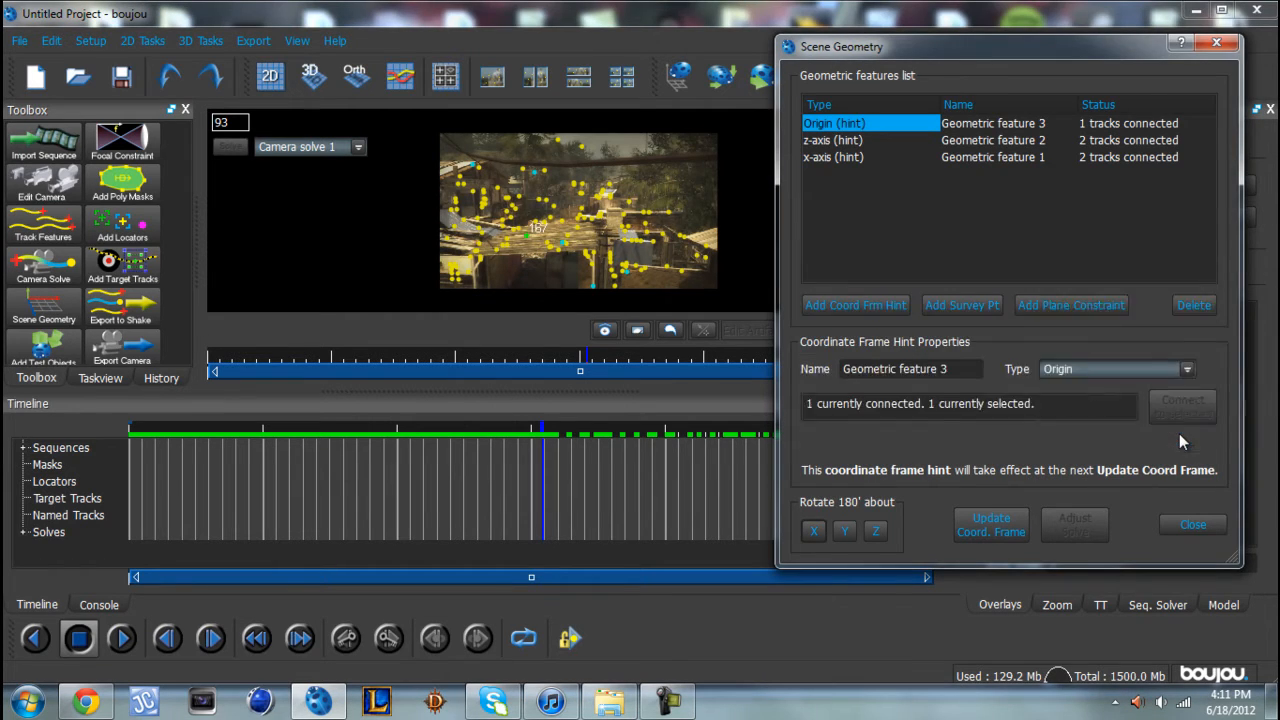
- Review the points connected to the x-axis, z-axis and Origin hints, update the coordinate frame and close the scene geometry
left_click(850, 142)
left_click(845, 159)
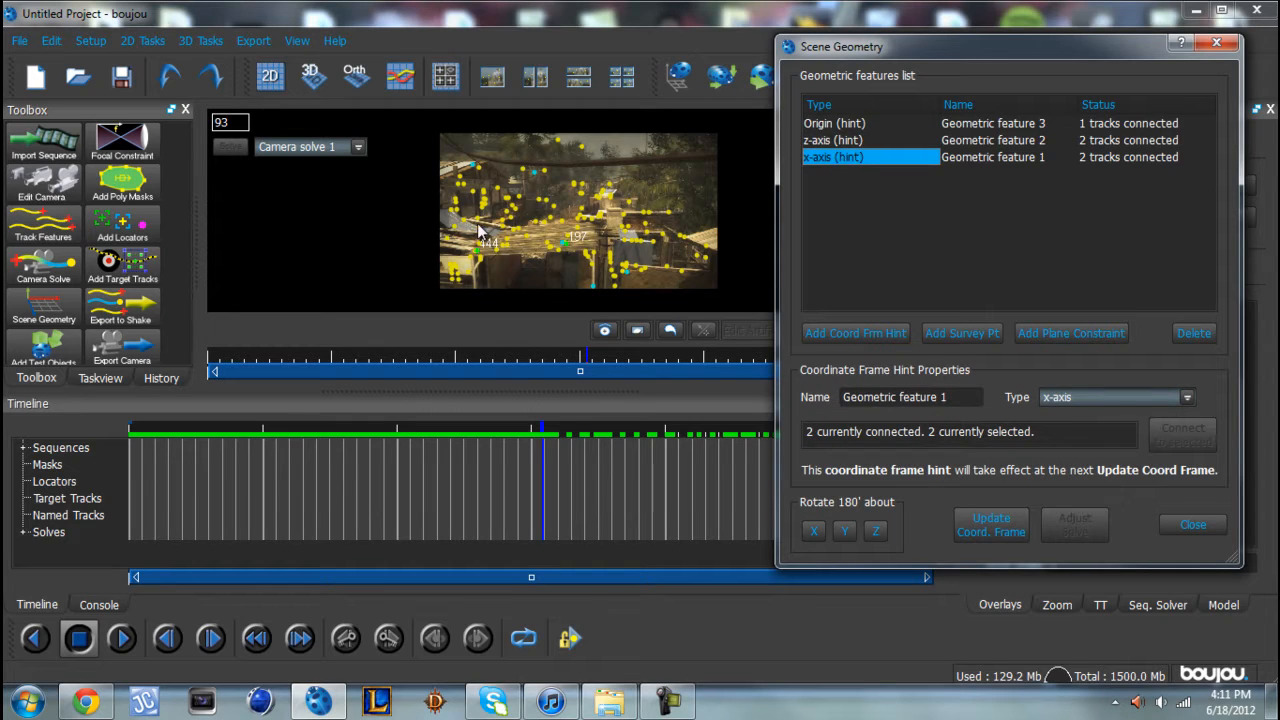
left_click(842, 140)
left_click(837, 124)
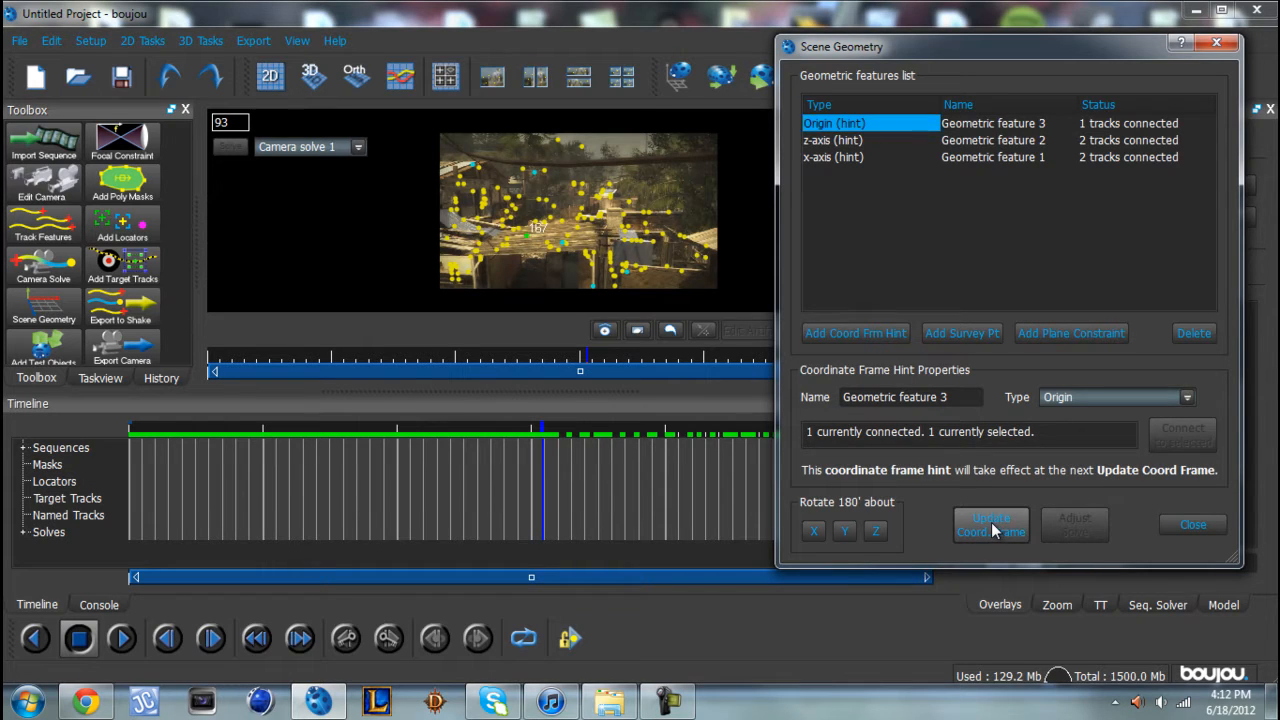
left_click(1216, 42)
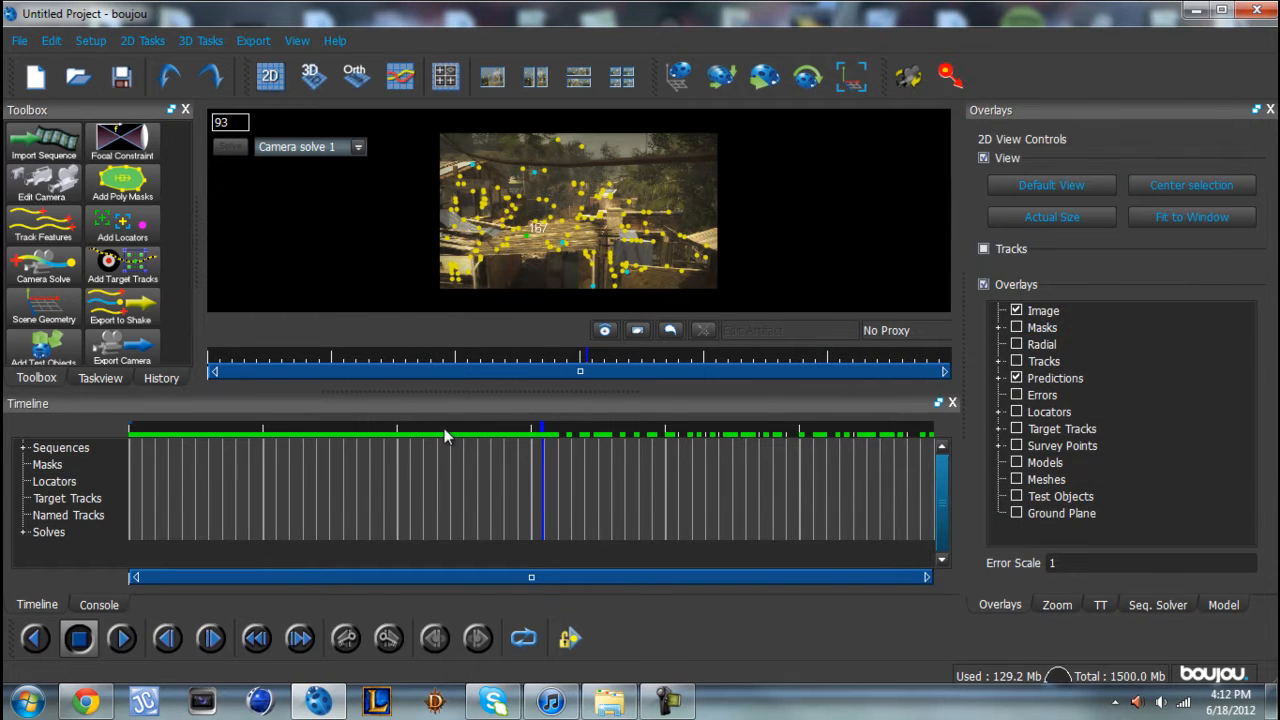
- Add a boujou ball test object to the scene and scrub from frame 1 to frame 110 to check its tracking
left_click_drag(318, 436, 130, 436)
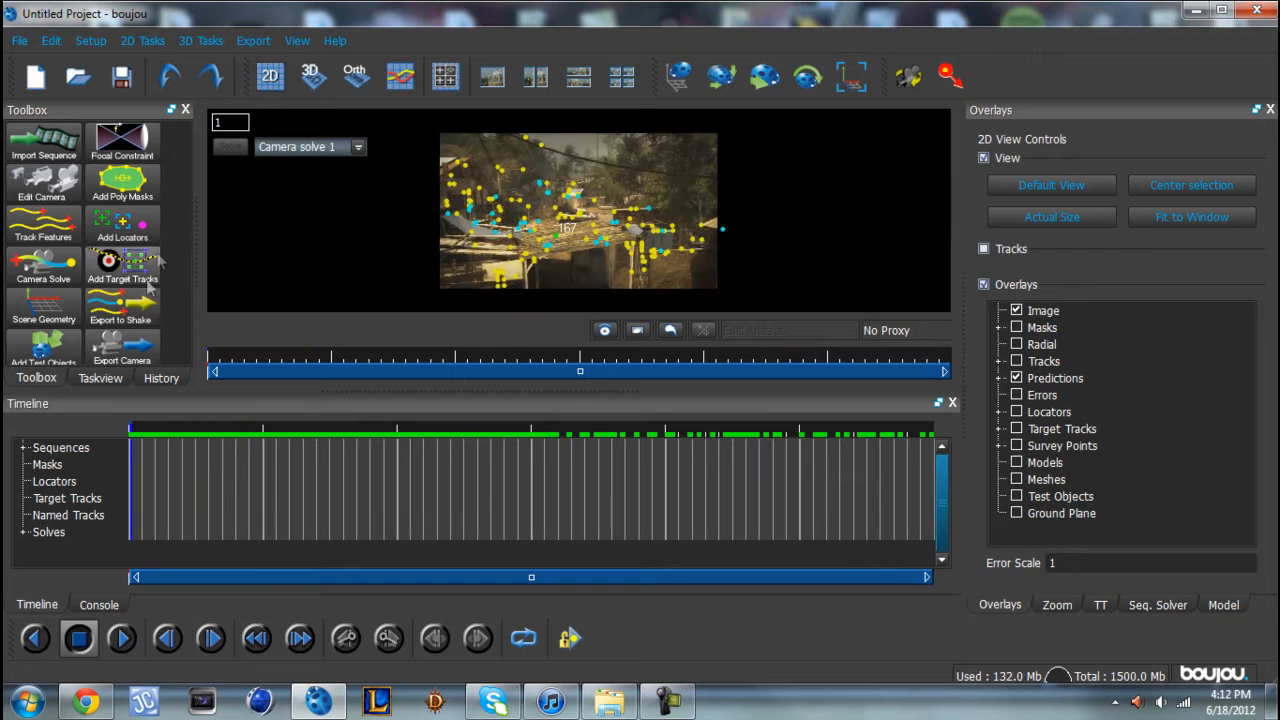
left_click(57, 352)
left_click(418, 156)
left_click_drag(140, 432, 617, 443)
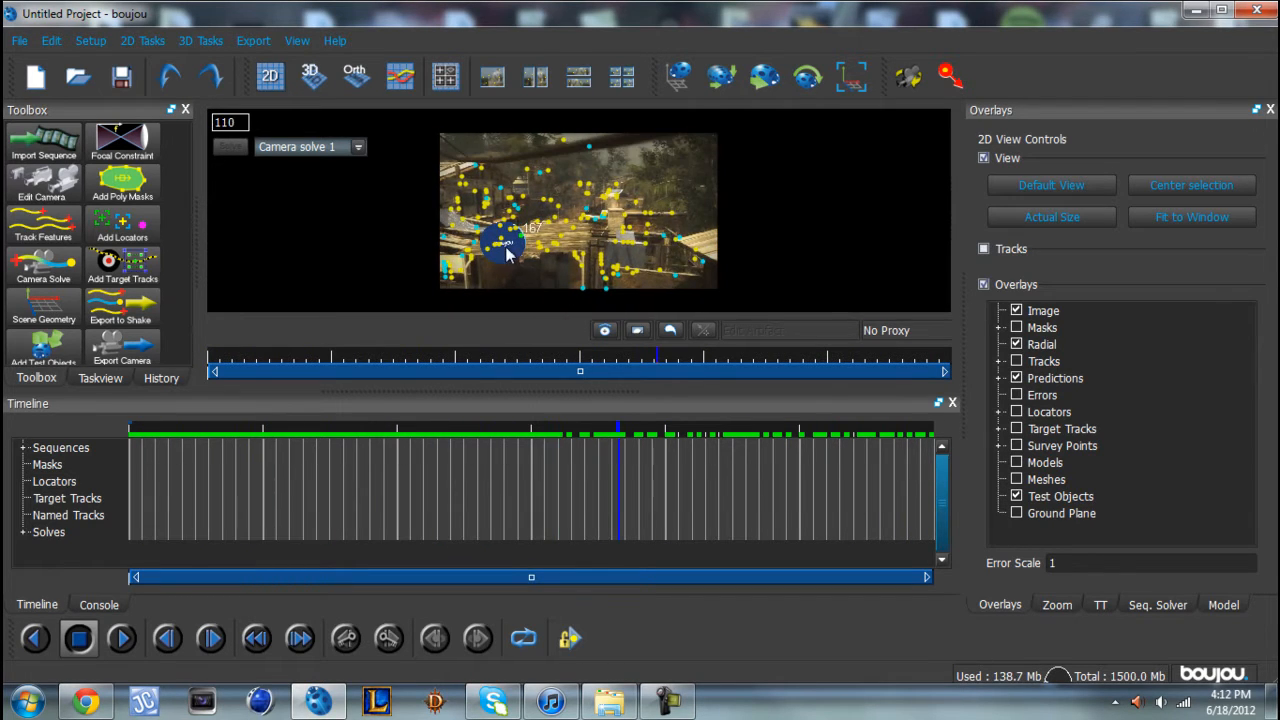
scroll(507, 255, "up", 5)
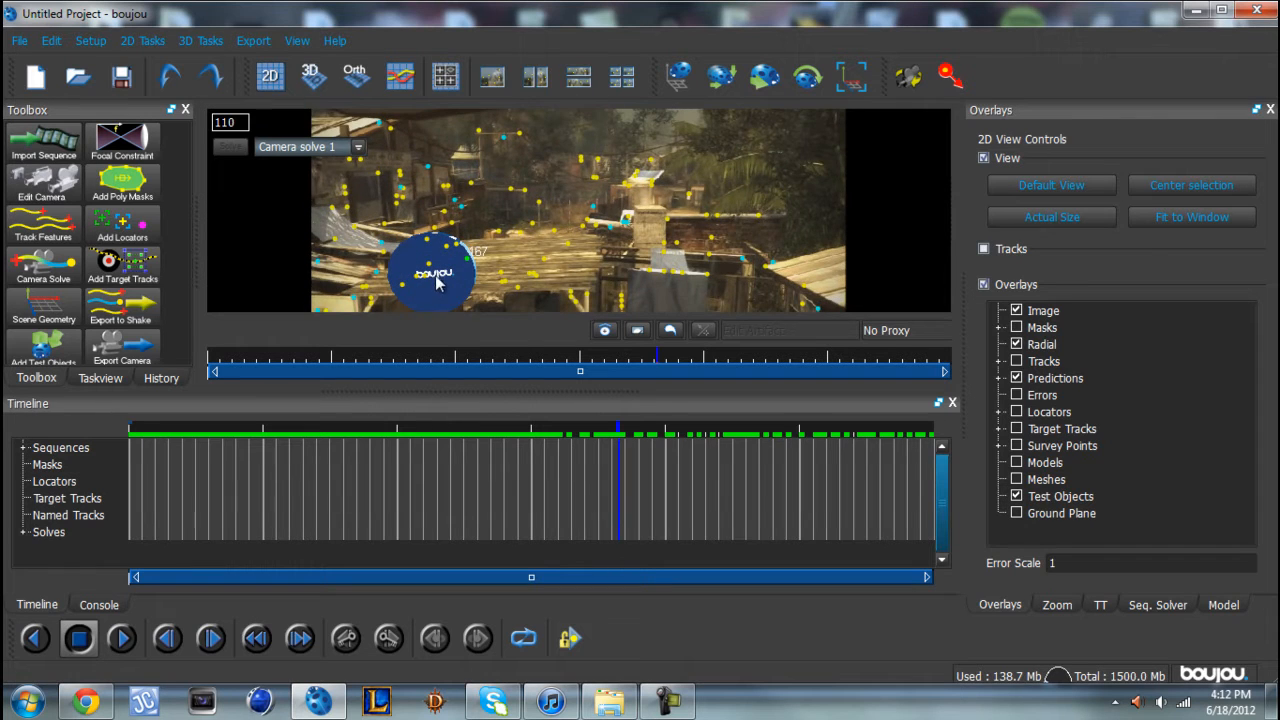
- Scrub the sequence back from frame 110 to frame 1 to check how the test ball tracks across the whole image
scroll(436, 283, "down", 5)
left_click_drag(491, 445, 250, 442)
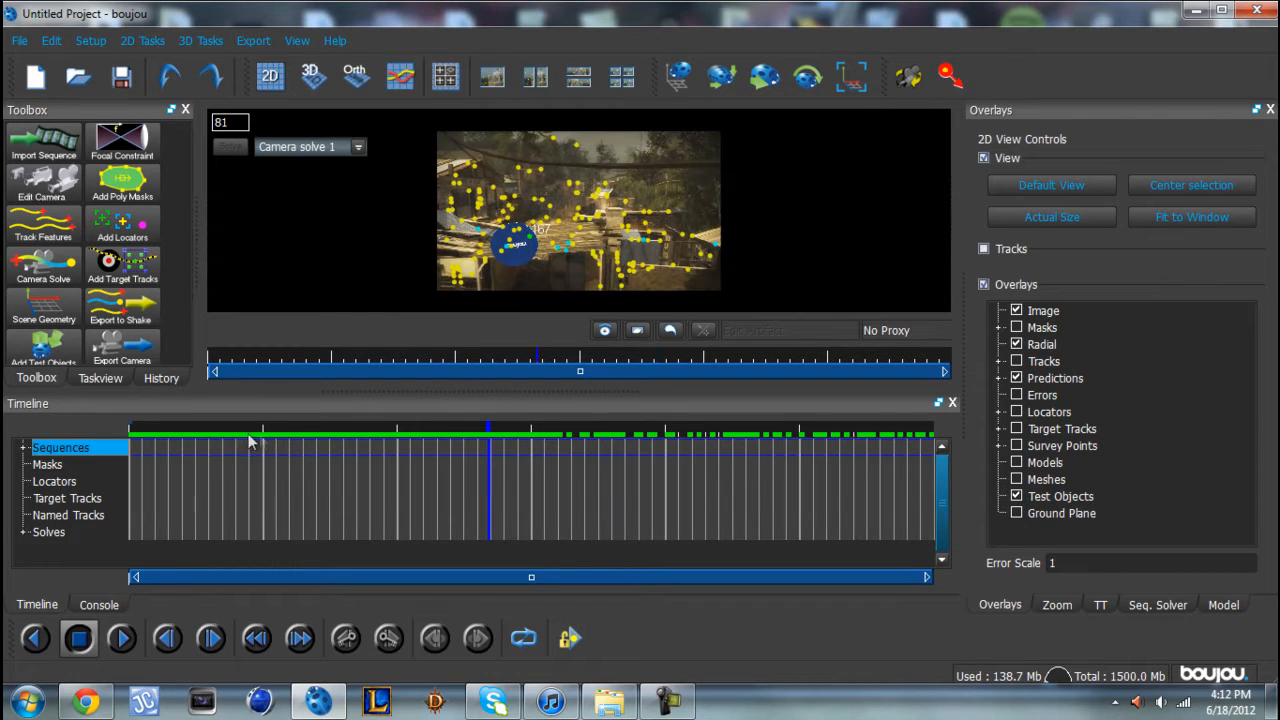
left_click_drag(157, 447, 128, 445)
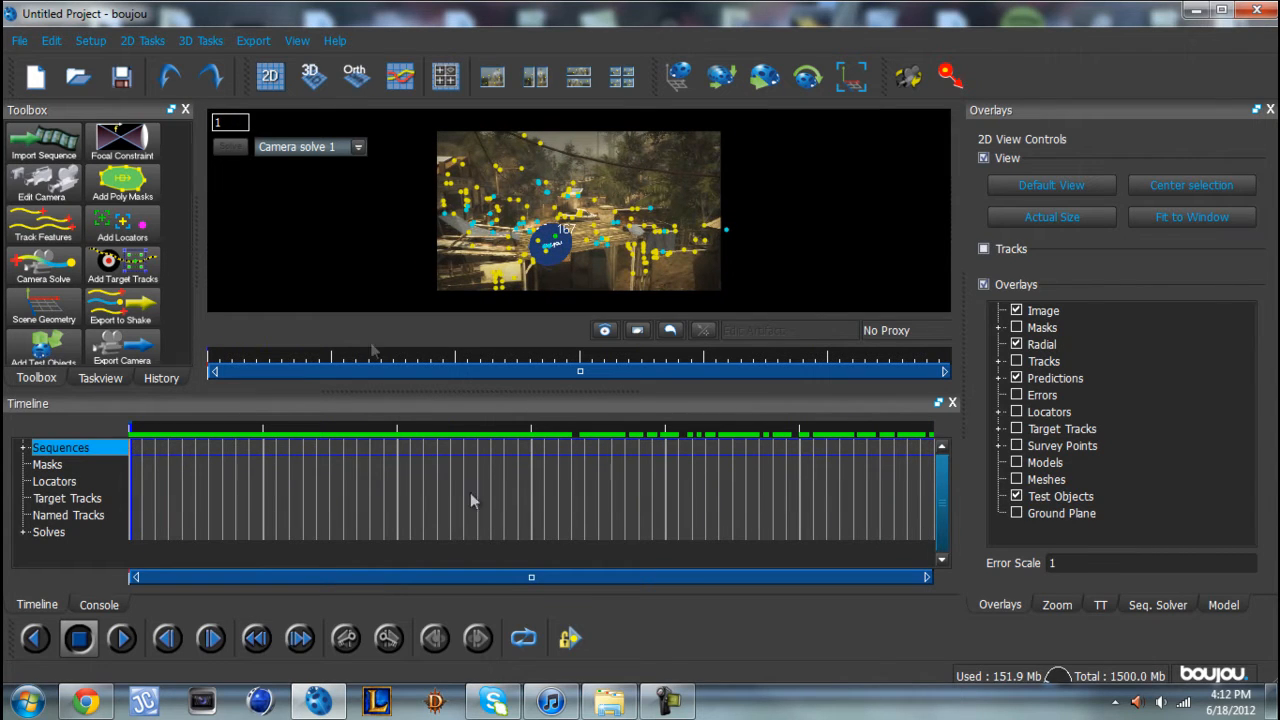
- Start a camera export for Camera solve 1 and set the export type to Cinema 4D (*.c4d)
left_click(253, 40)
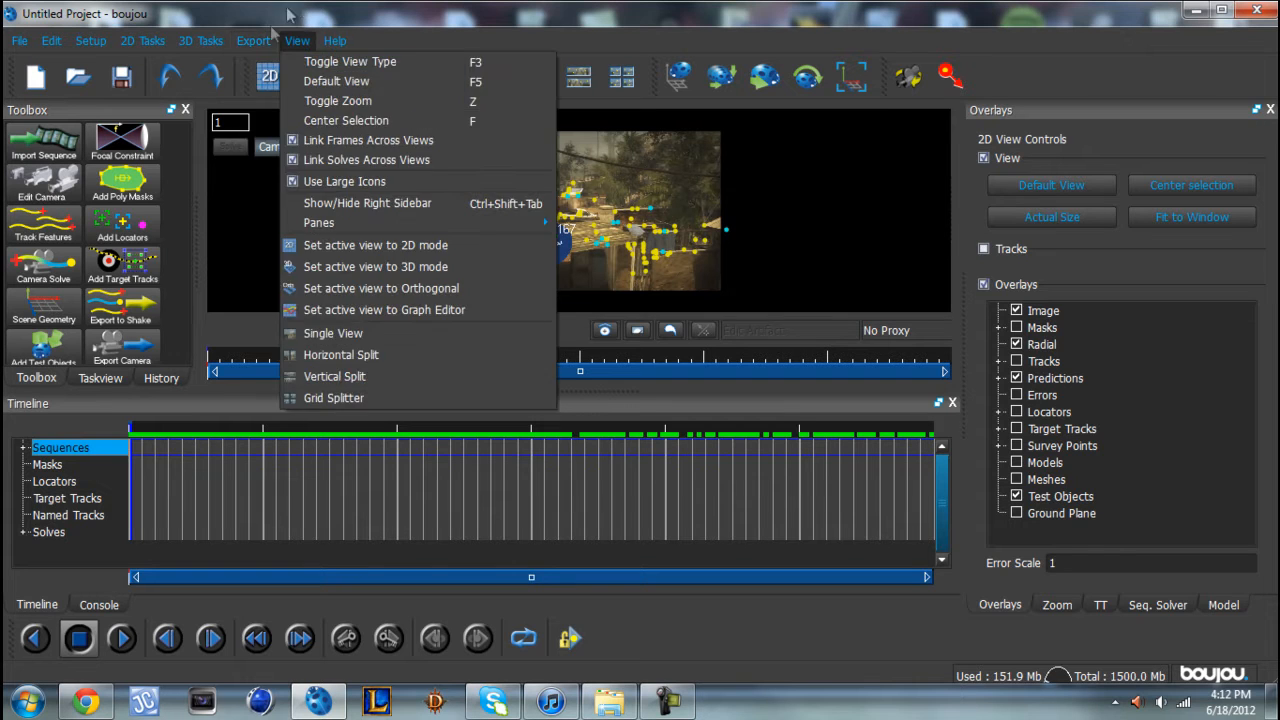
left_click(300, 62)
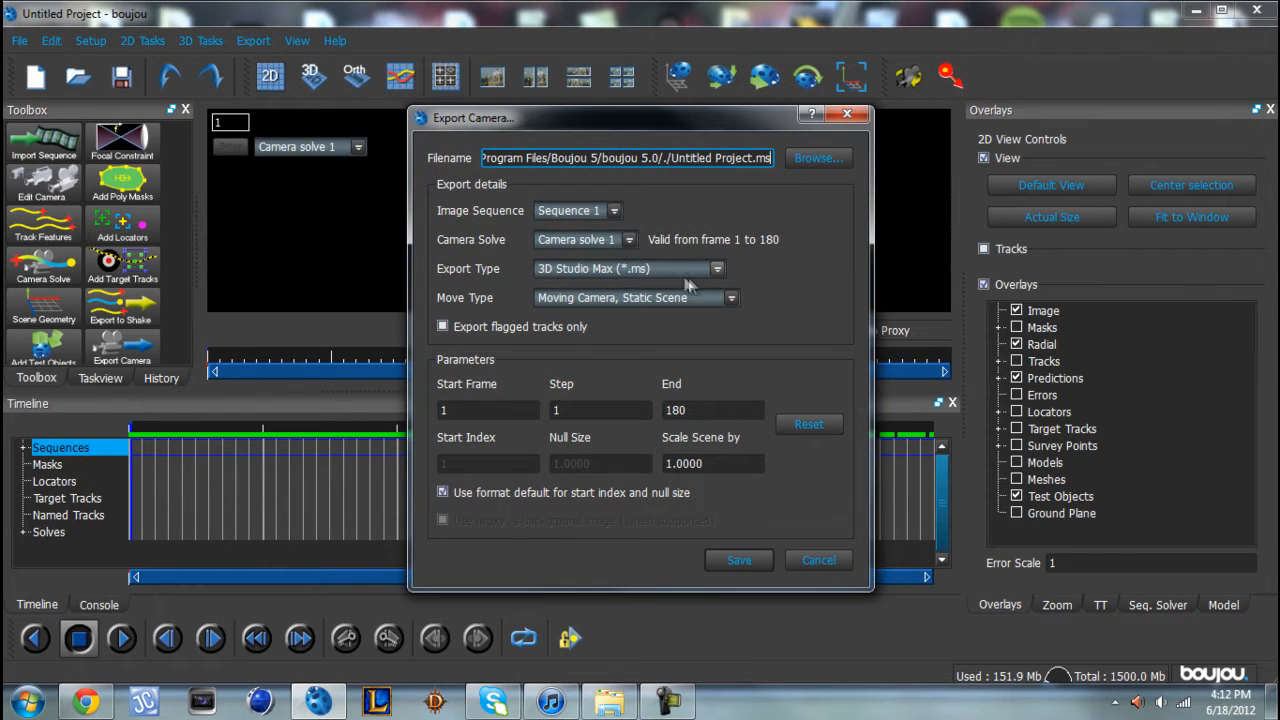
left_click(719, 271)
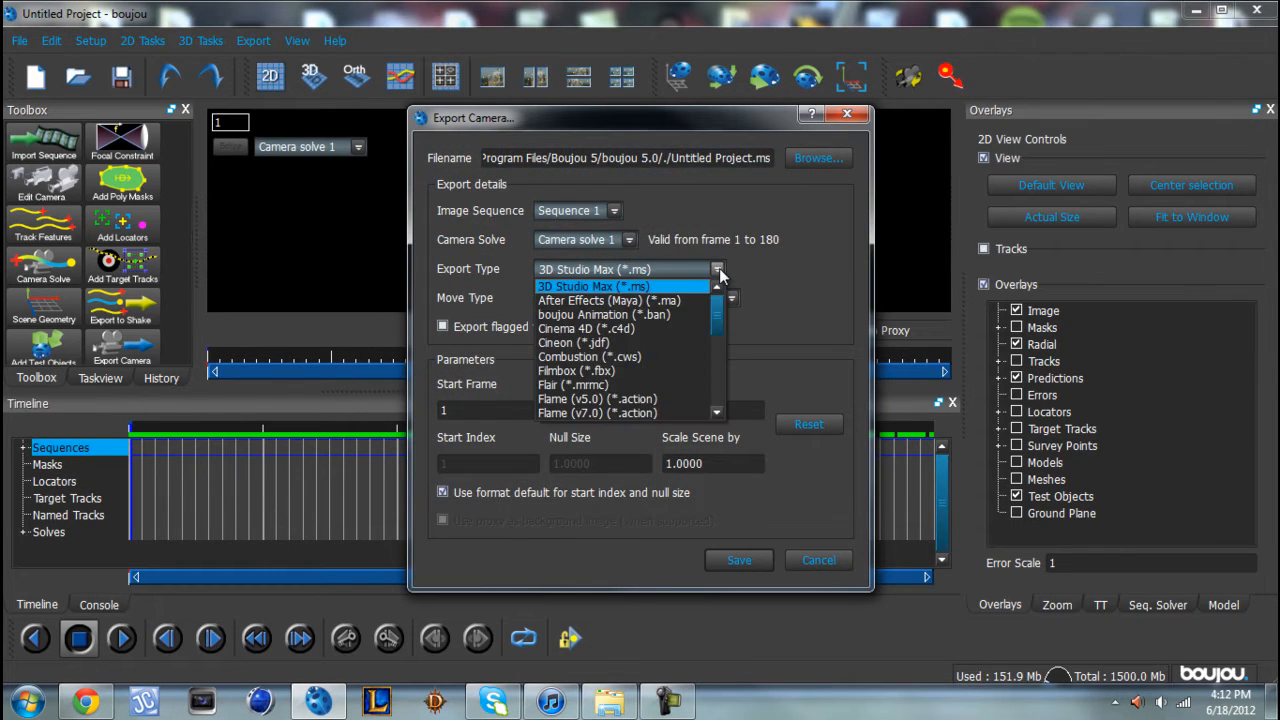
left_click(667, 329)
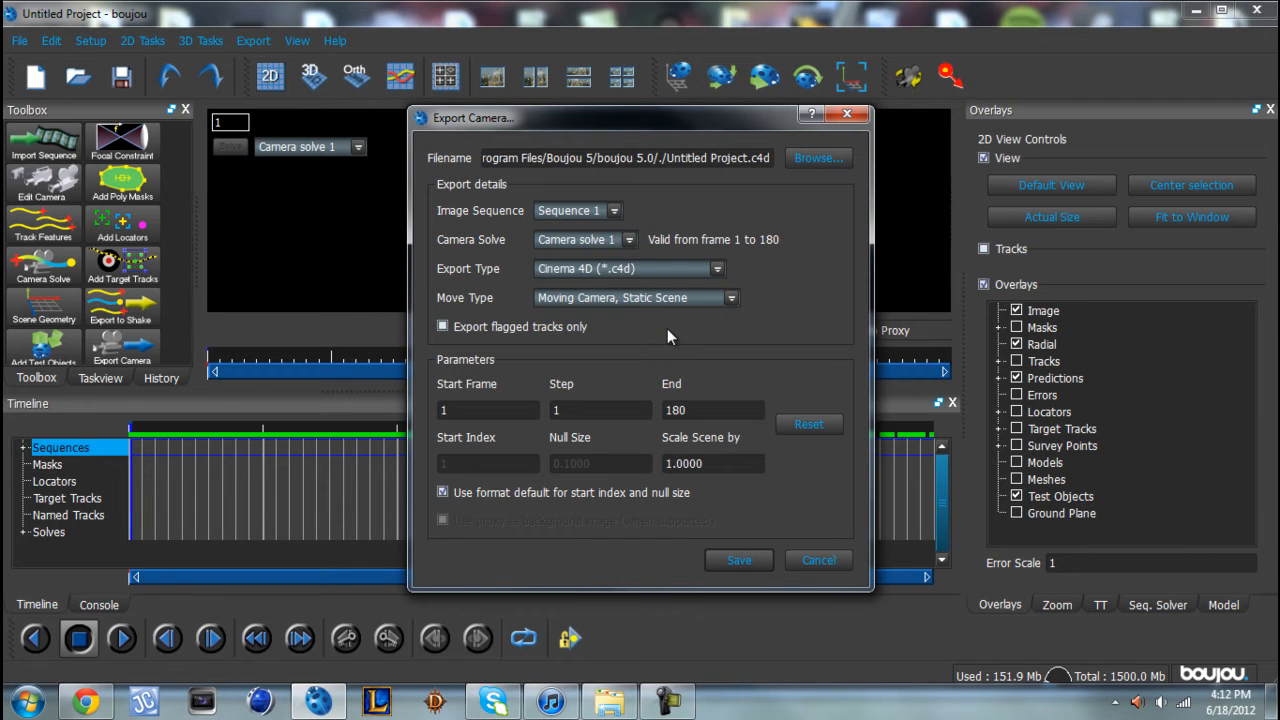
- Set the export file to Camera Solve1 in the Boujou Track folder on the desktop
left_click(818, 158)
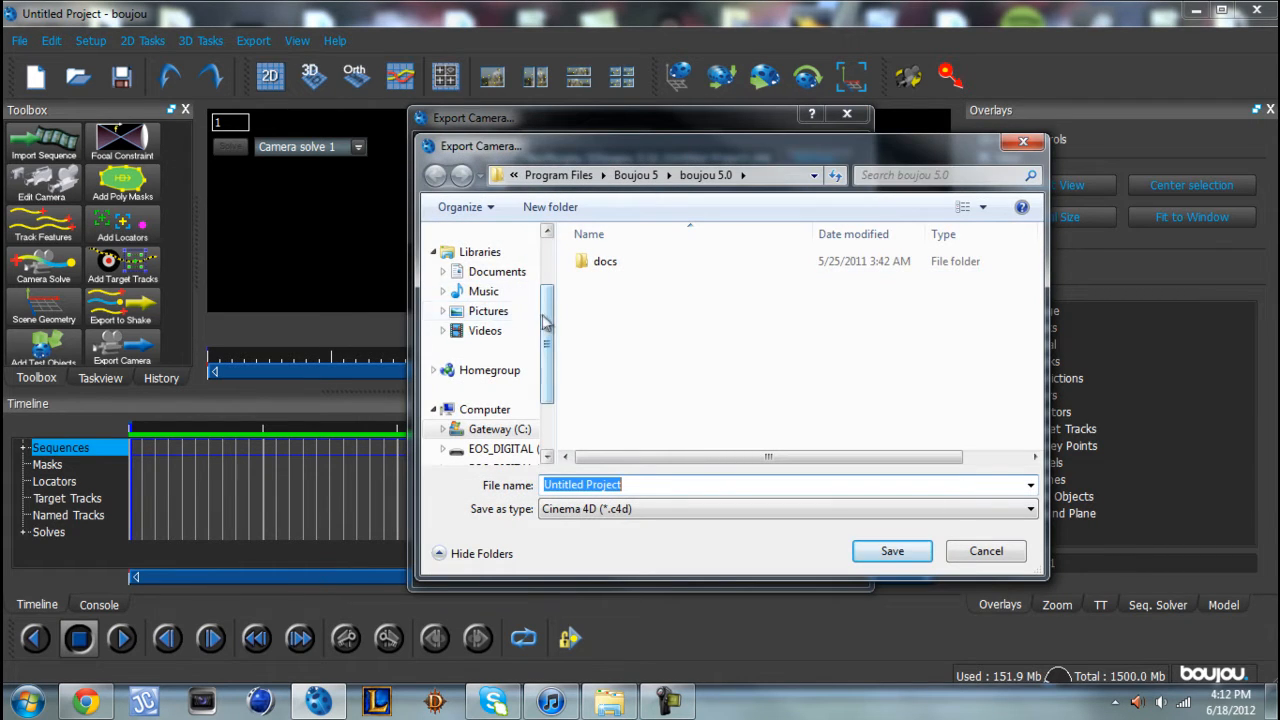
left_click_drag(546, 318, 546, 272)
left_click(500, 262)
left_click_drag(1037, 240, 1037, 289)
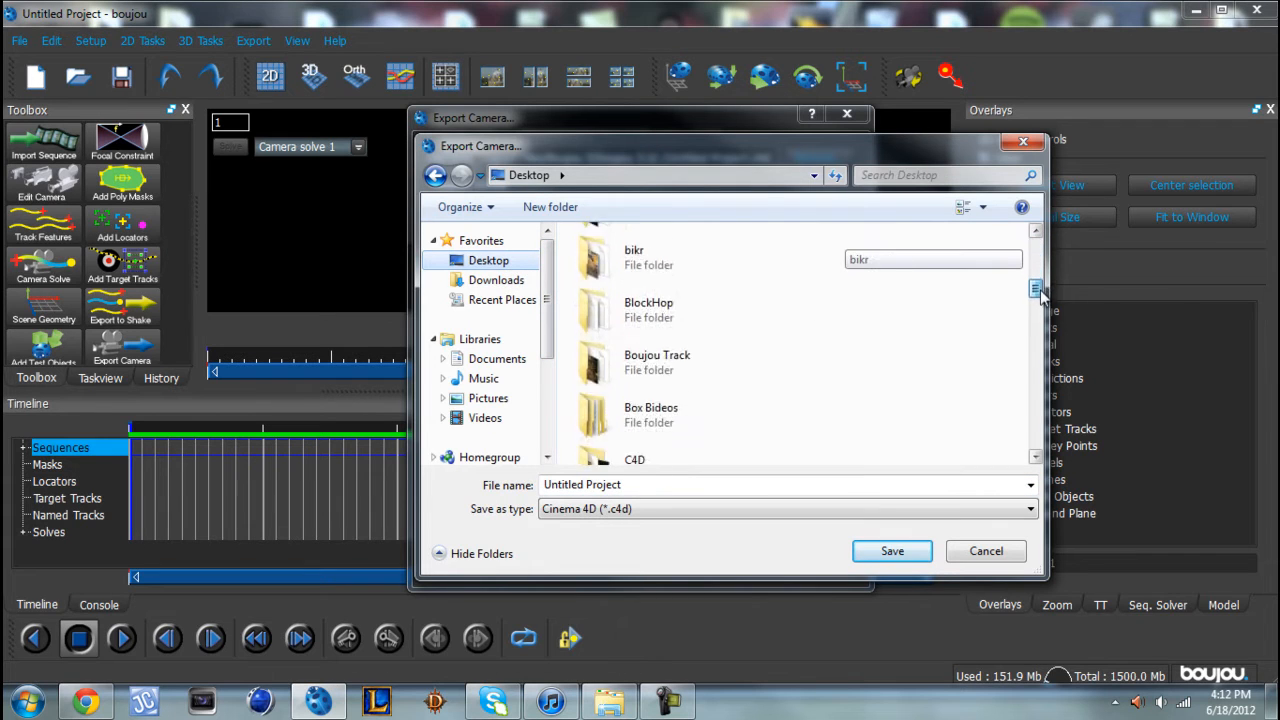
double_click(654, 388)
left_click(637, 485)
key("BackSpace")
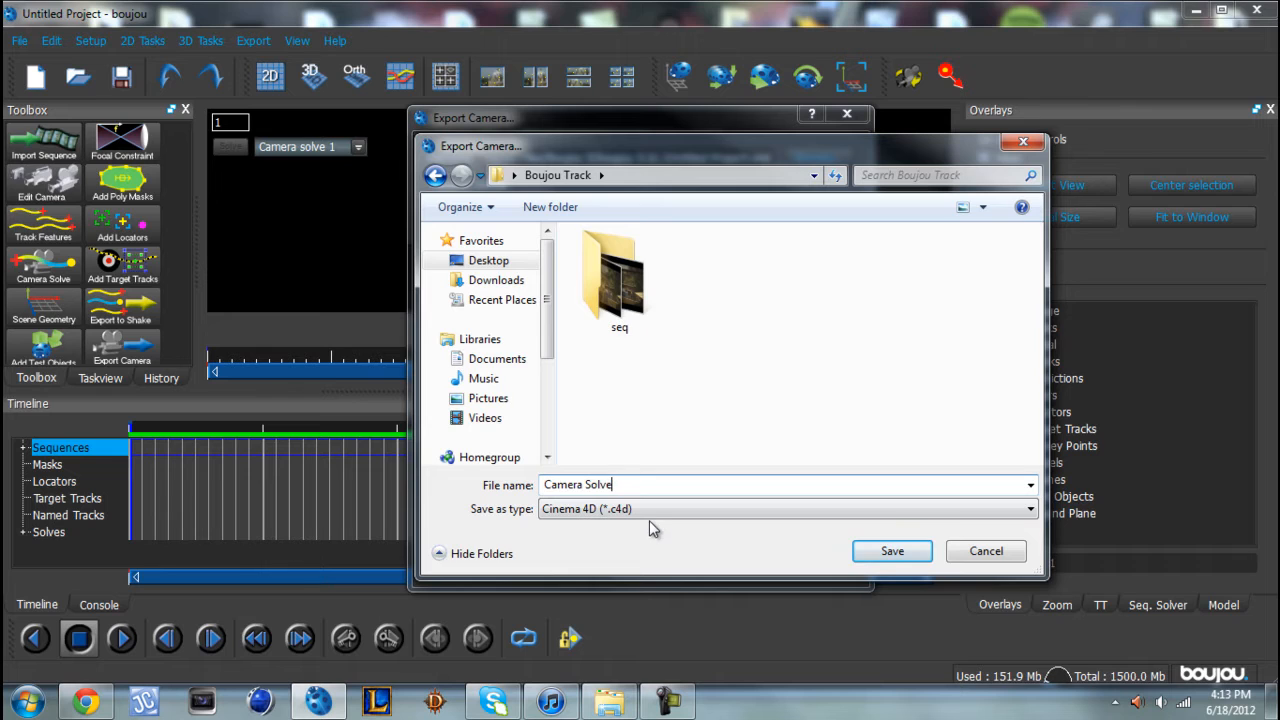
left_click(878, 553)
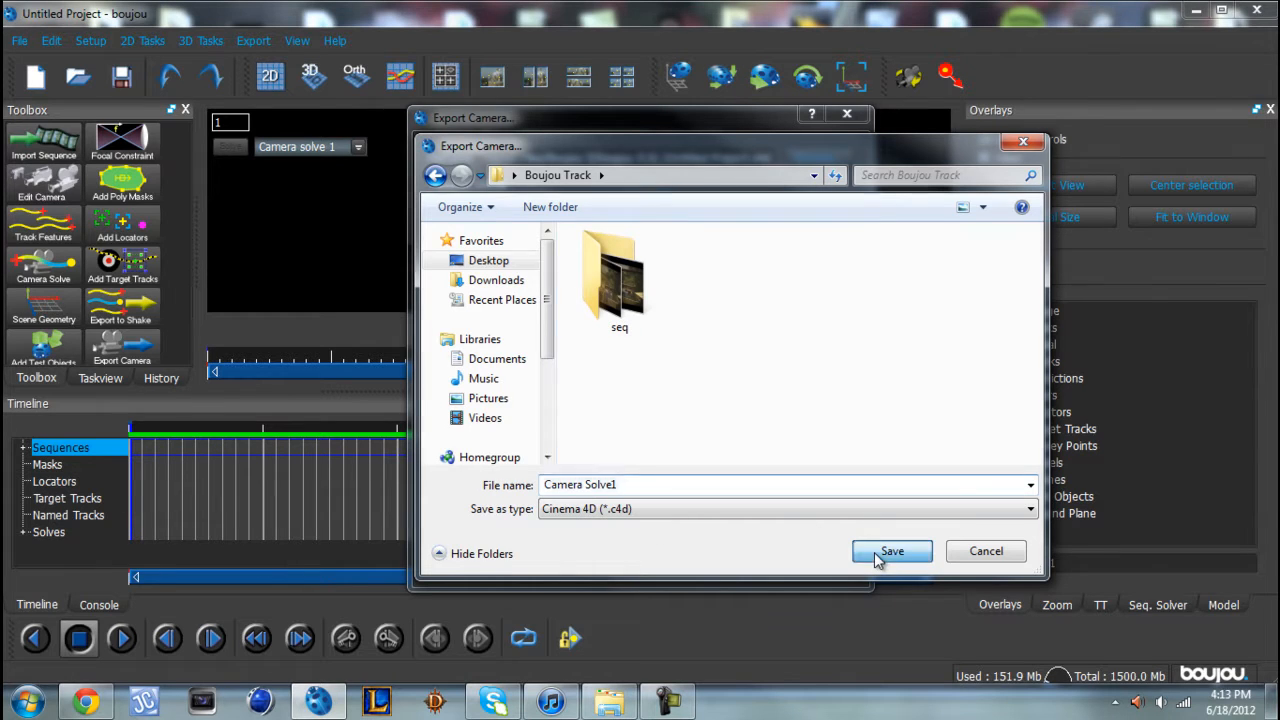
- Set the exported scene's scale to 100 and save the camera export
left_click_drag(738, 465, 664, 465)
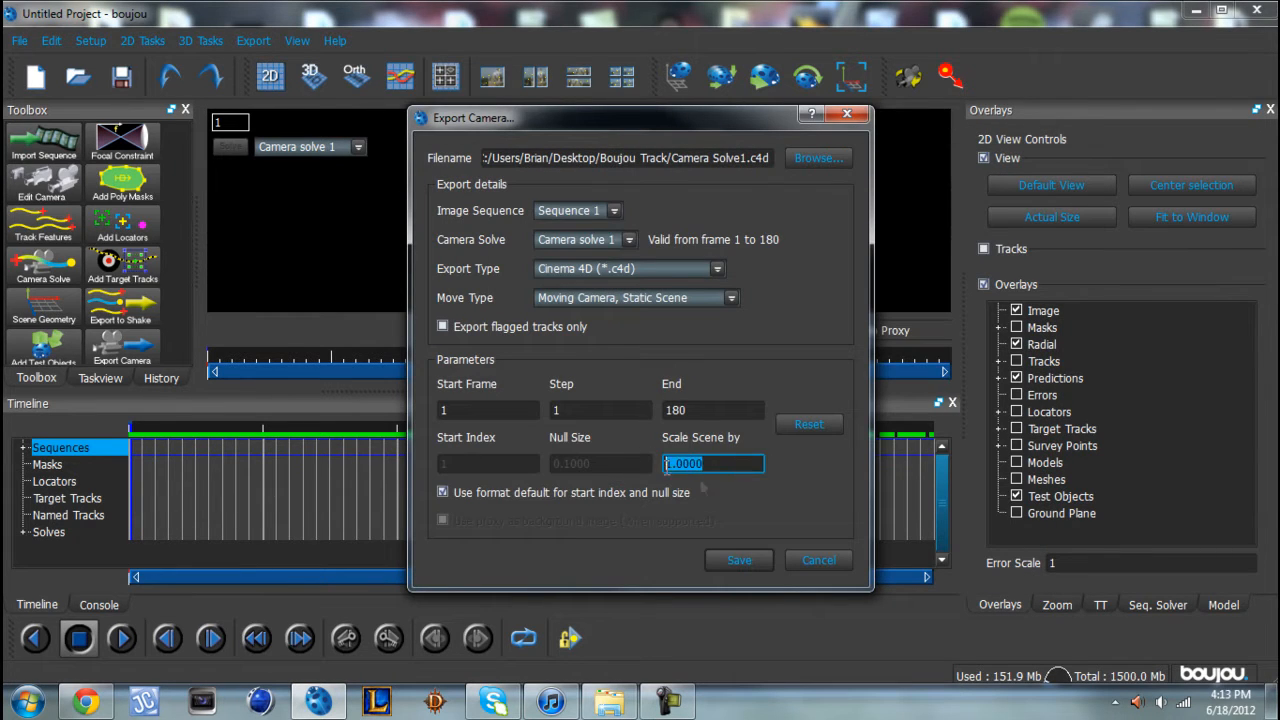
key("BackSpace")
type("100")
left_click(742, 558)
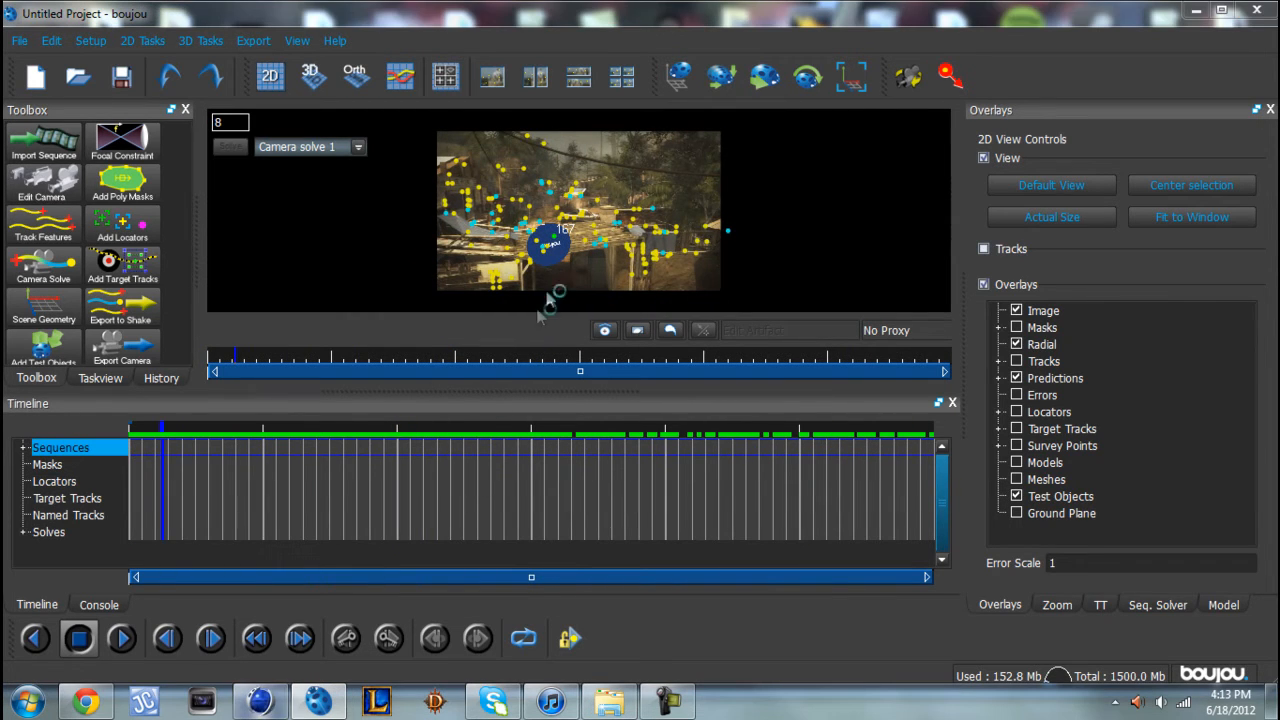
- Close boujou, switch to Cinema 4D and dismiss the Windows update notification
left_click(1256, 10)
left_click(645, 379)
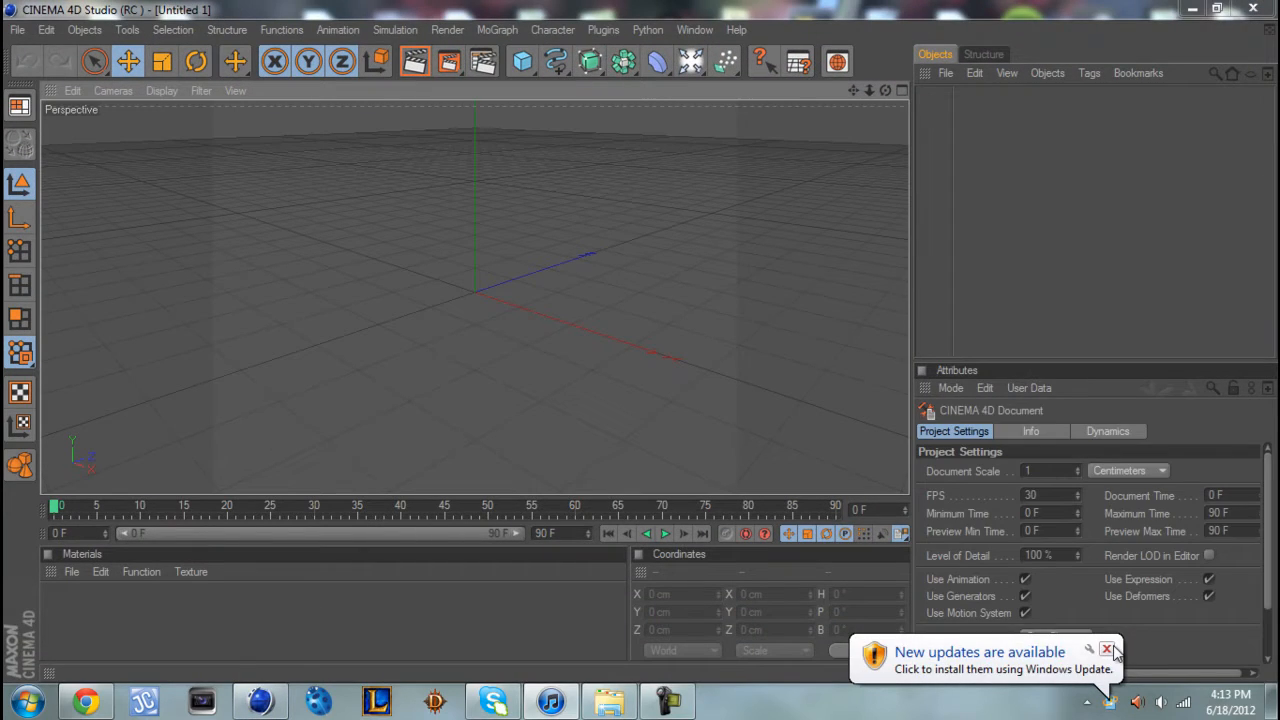
left_click(1106, 649)
- Open Camera Solve1 from the desktop's Boujou Track folder, accepting the LightWave 3D import settings
left_click(15, 30)
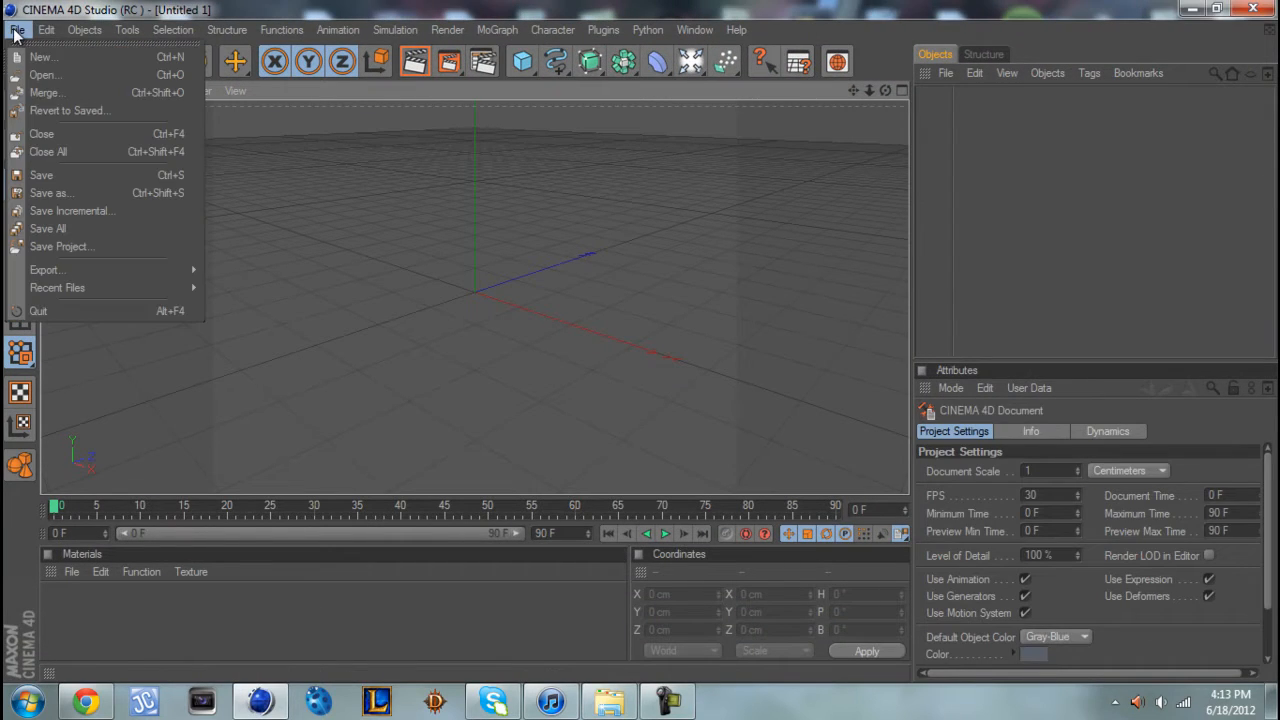
left_click(63, 78)
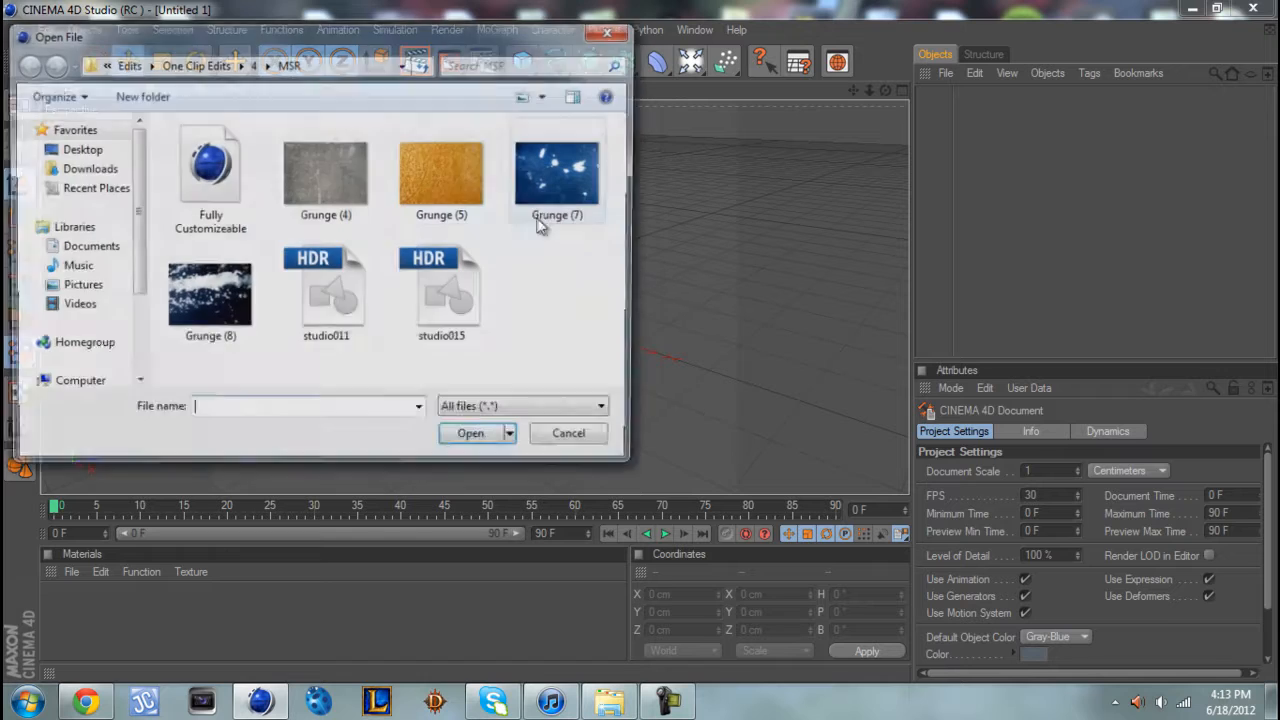
left_click(78, 148)
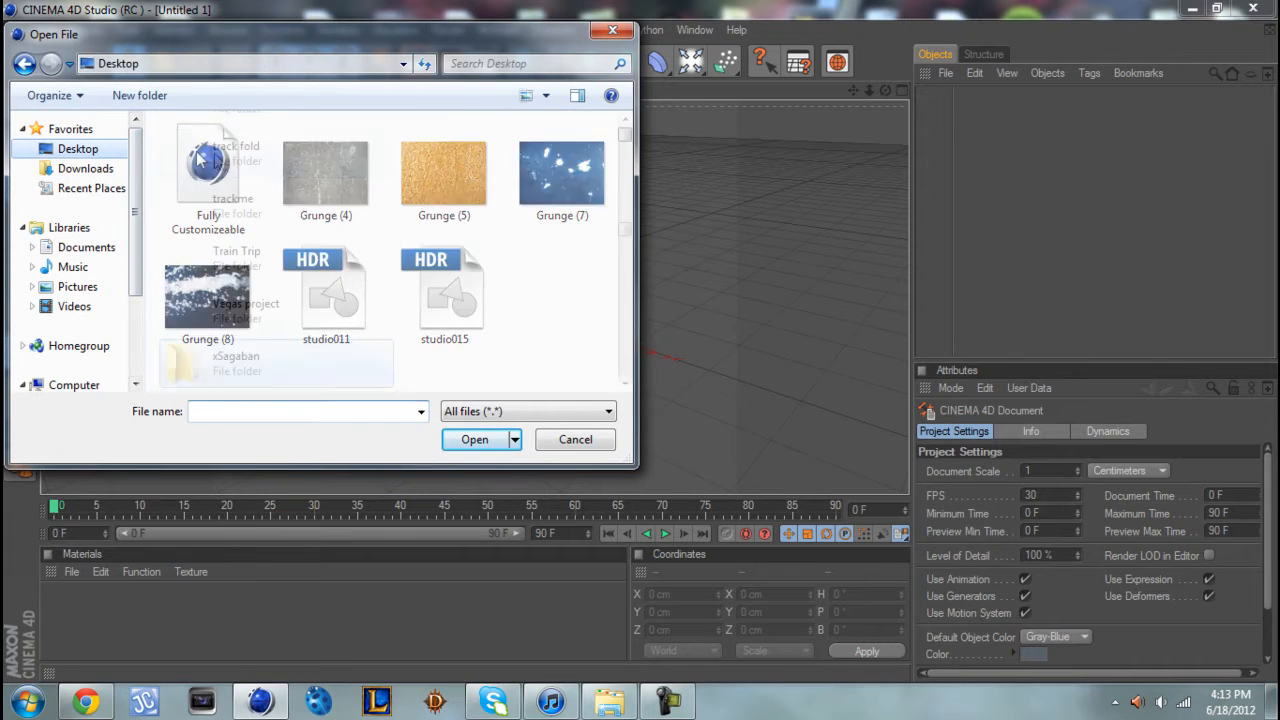
left_click_drag(625, 225, 624, 186)
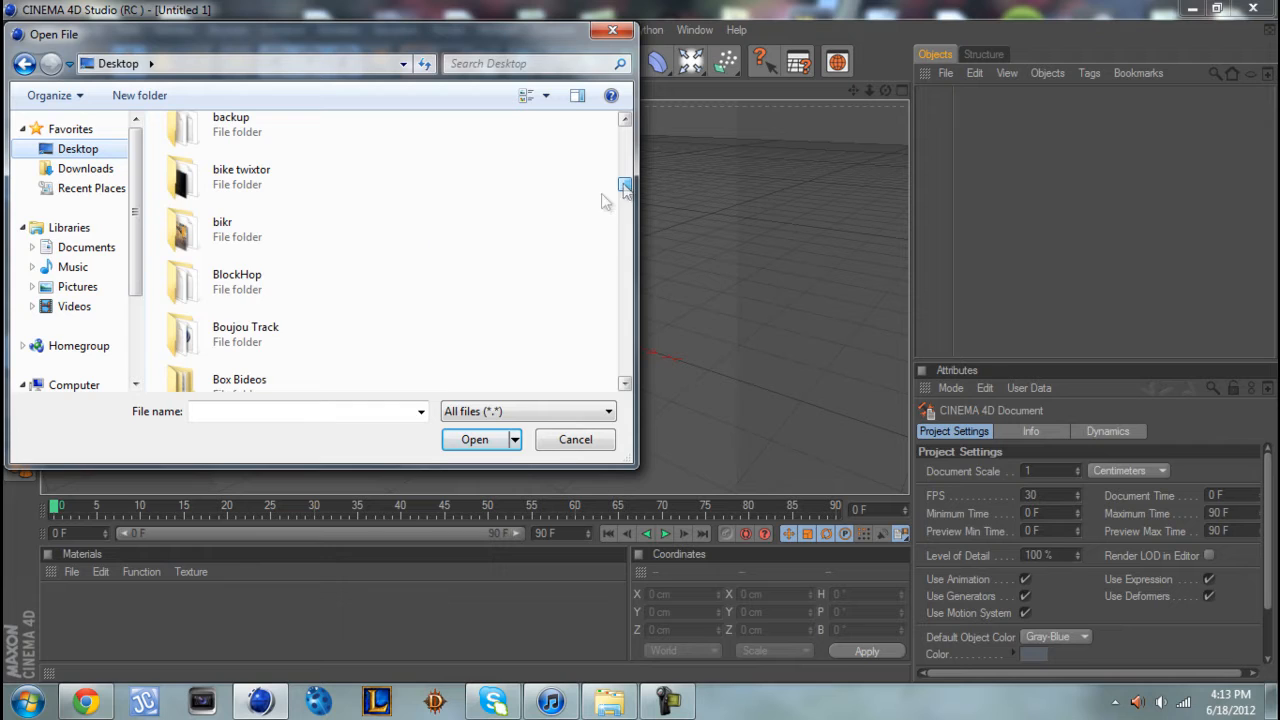
double_click(289, 345)
left_click(540, 198)
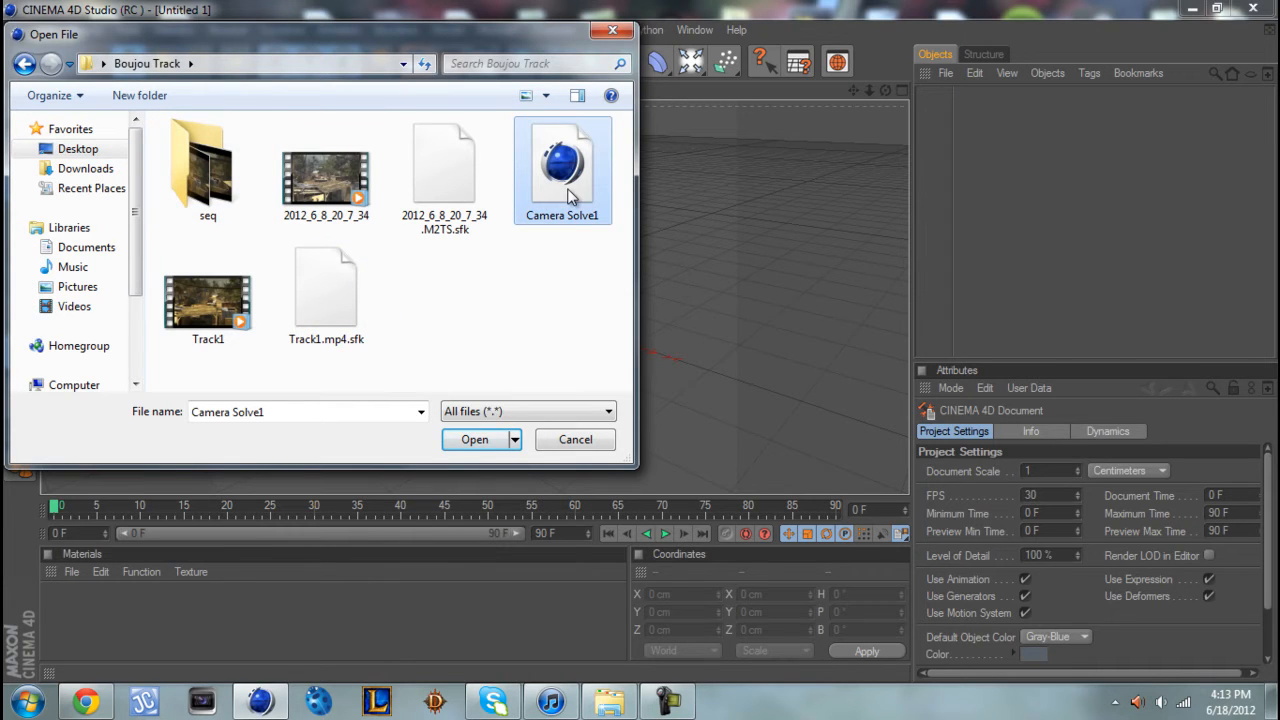
left_click(488, 440)
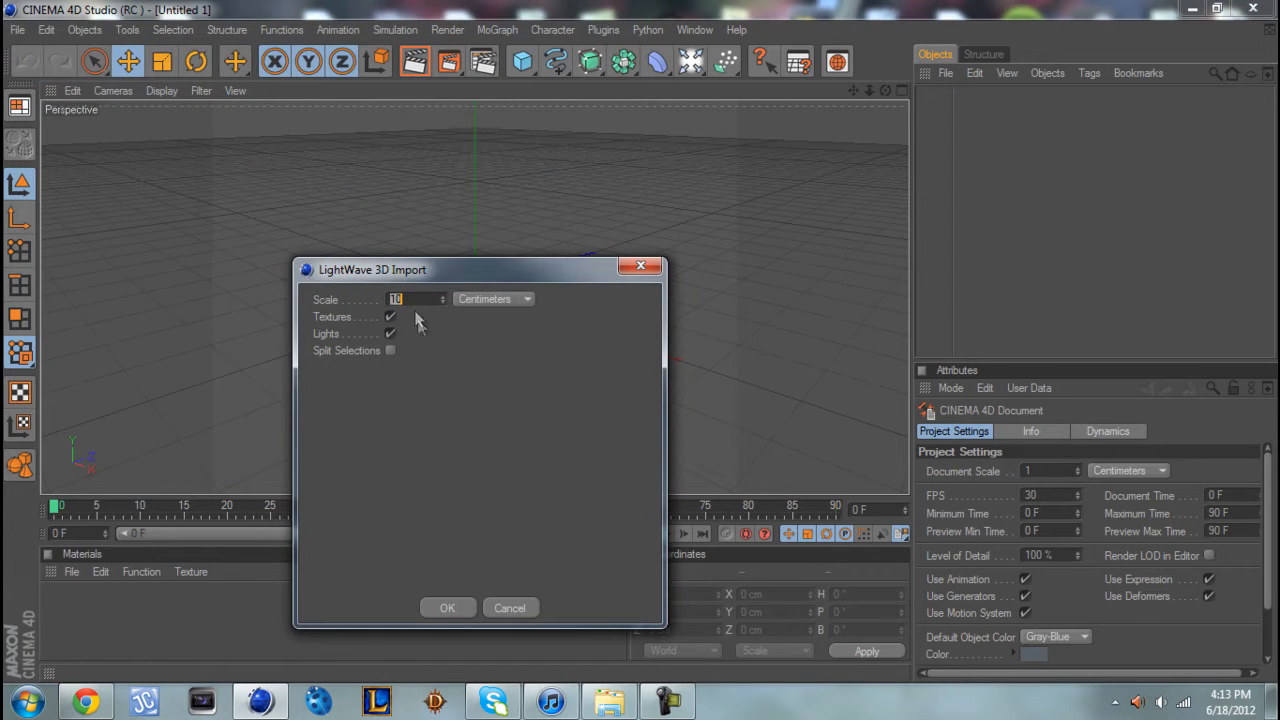
left_click(448, 607)
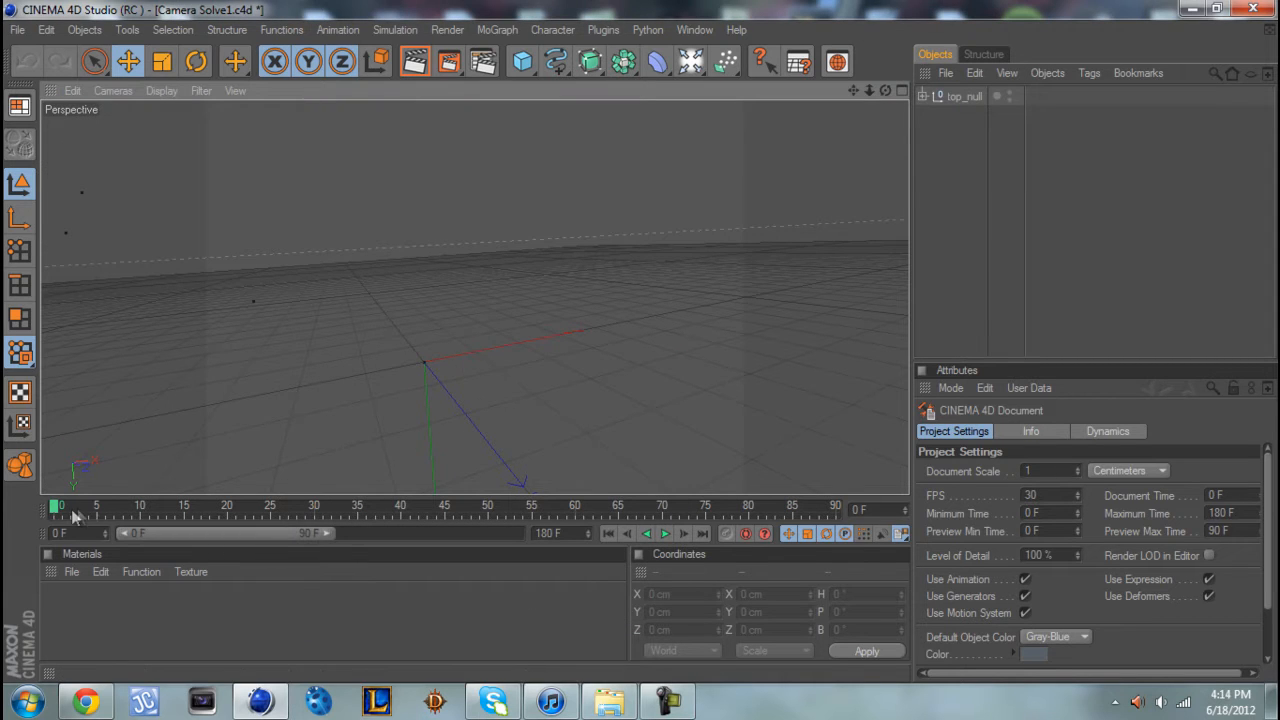
- Extend the timeline's preview range to 180 F and return the playhead to frame 0
mouse_move(55, 508)
left_mouse_down()
mouse_move(720, 496)
mouse_move(46, 505)
left_mouse_up()
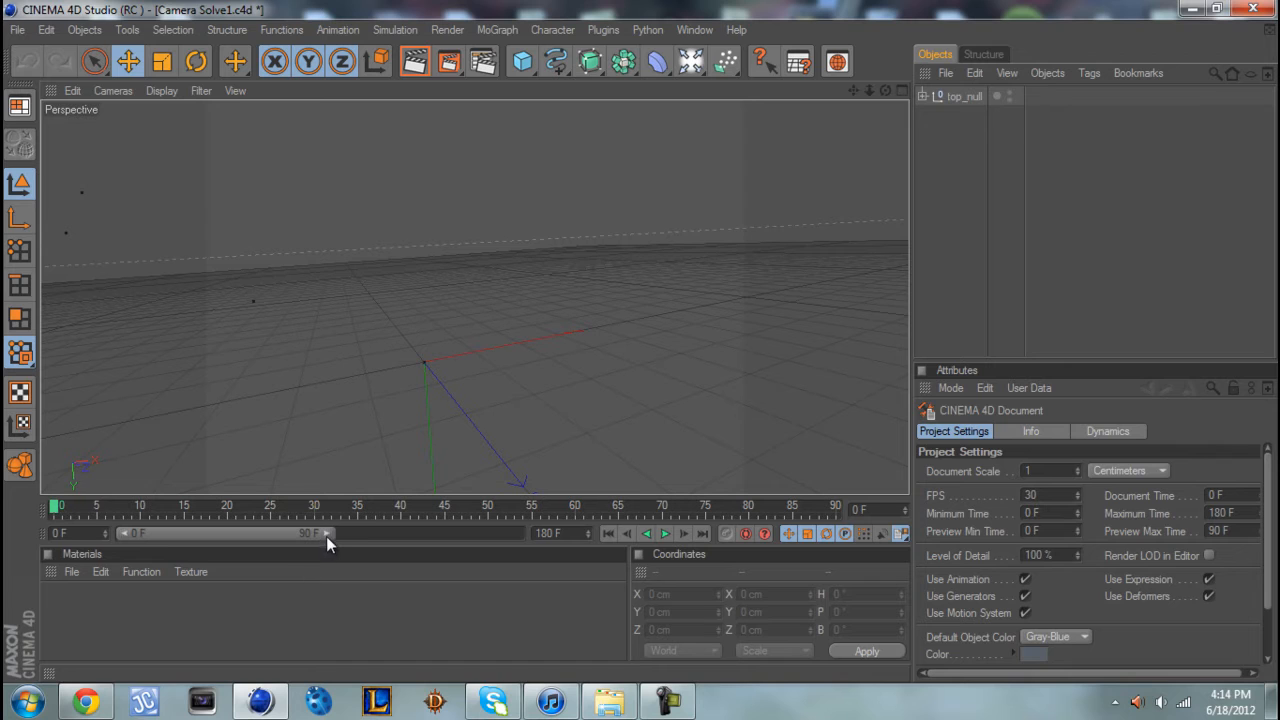
left_click_drag(327, 532, 516, 534)
left_click_drag(58, 512, 8, 494)
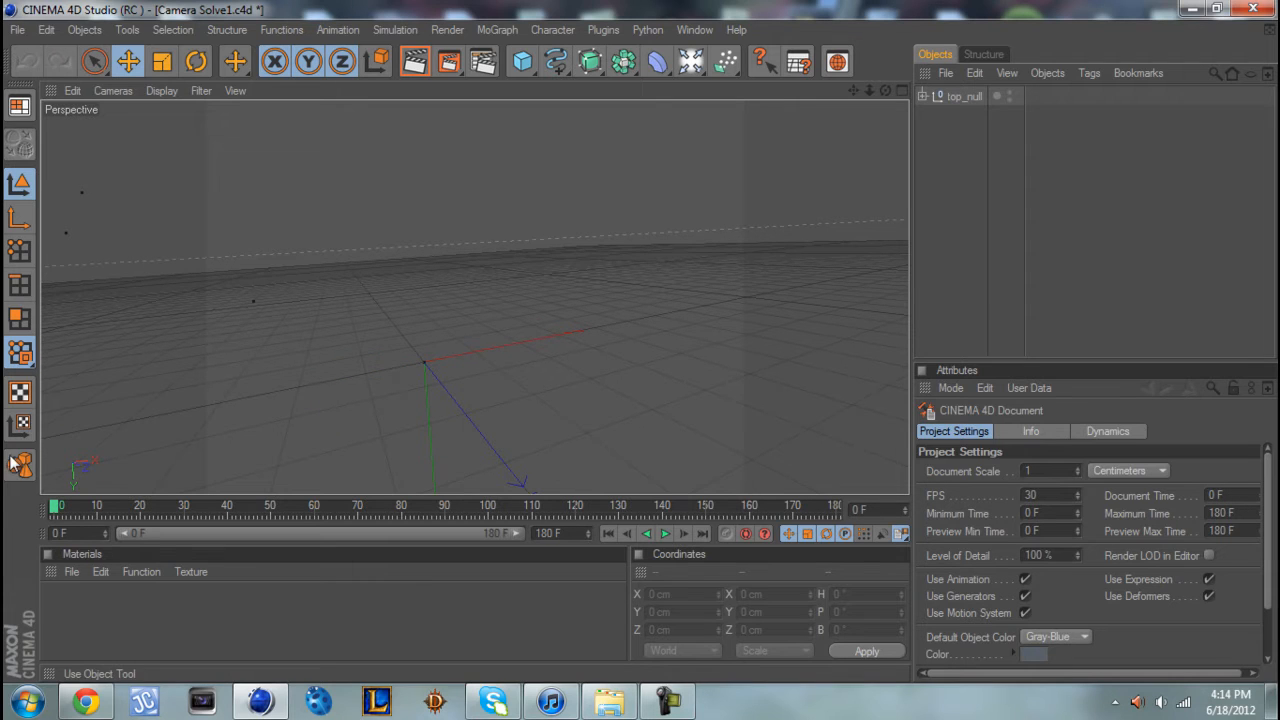
- Create a new material and rename it BG
left_click(72, 572)
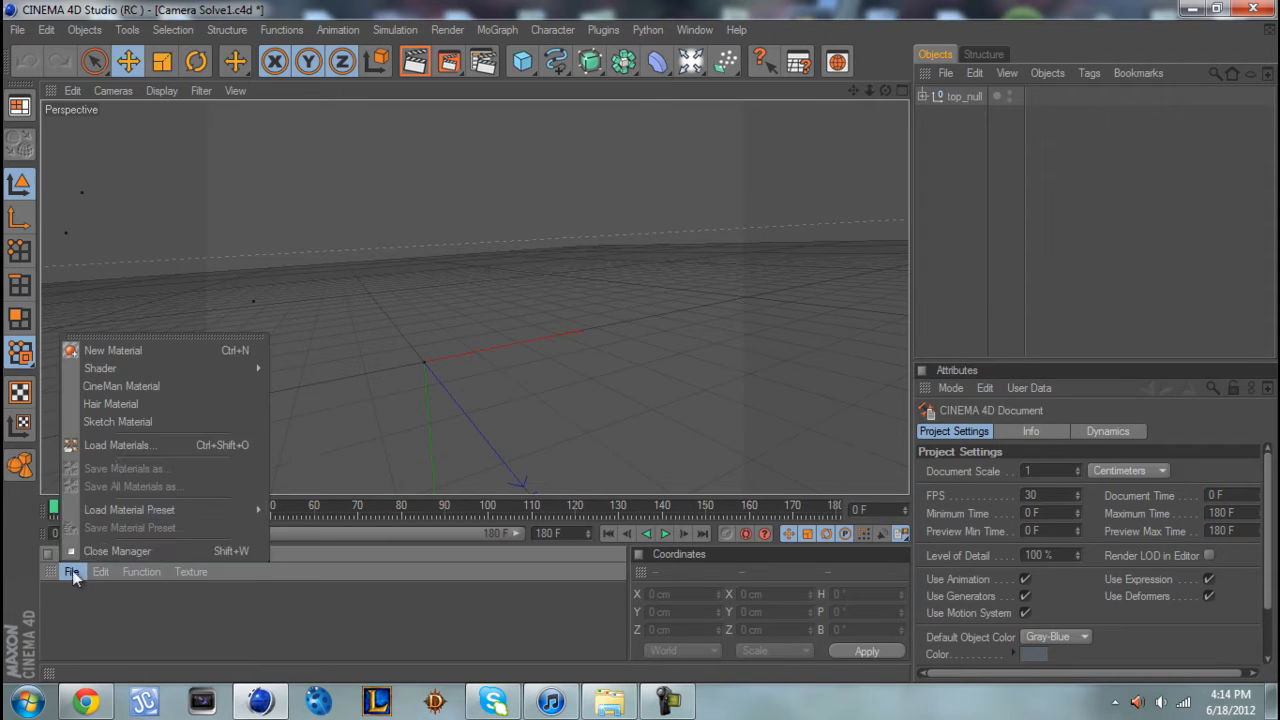
left_click(150, 351)
double_click(55, 632)
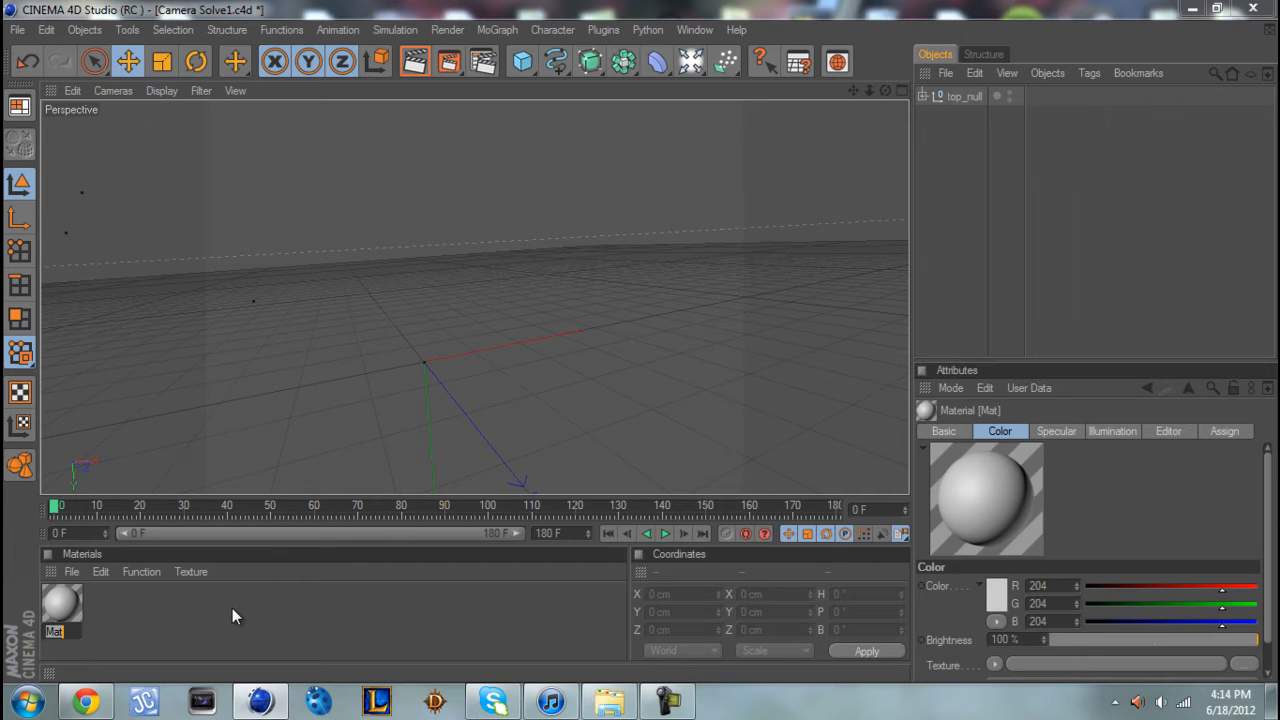
type("BG")
key("Return")
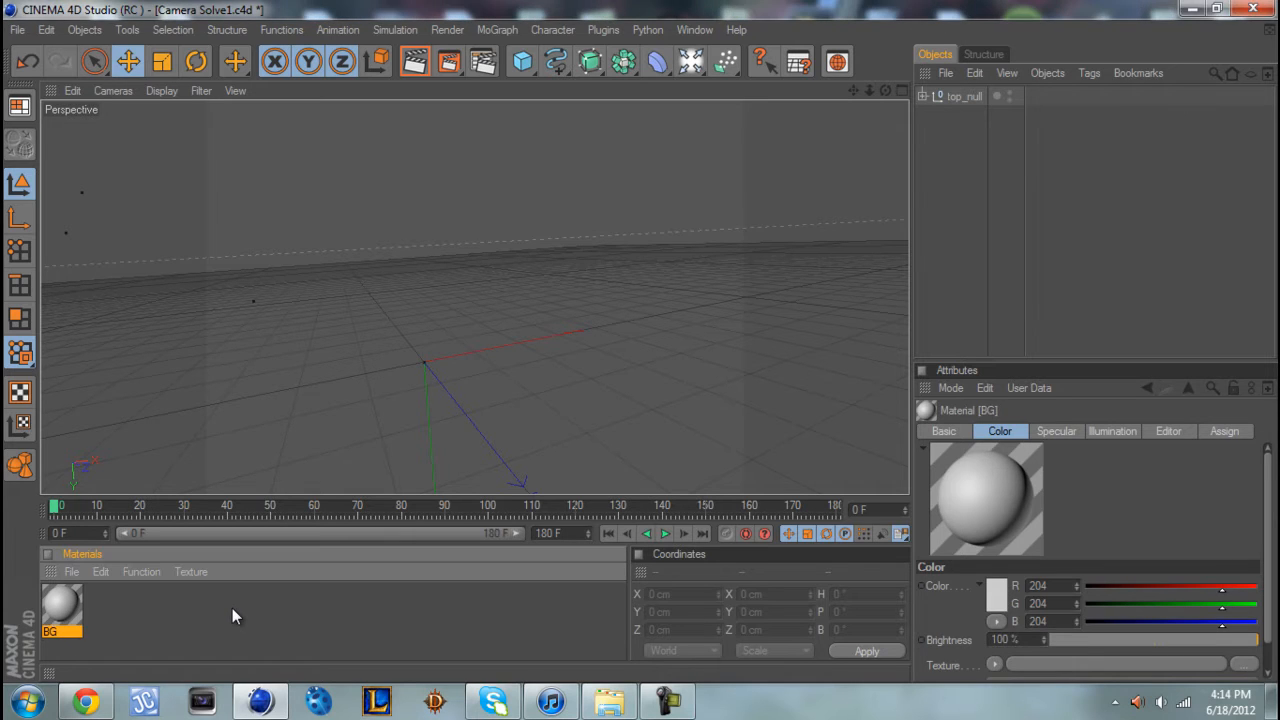
- Open the BG material for editing and disable its Specular channel
double_click(62, 602)
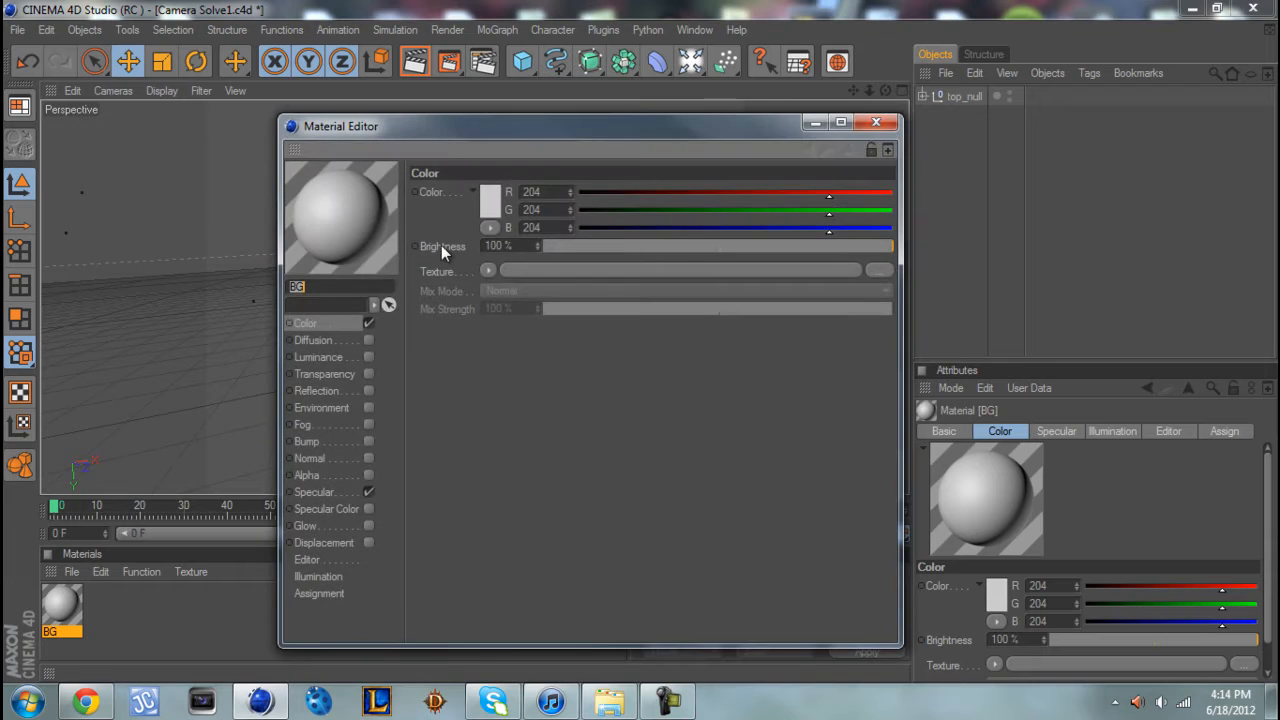
left_click(327, 493)
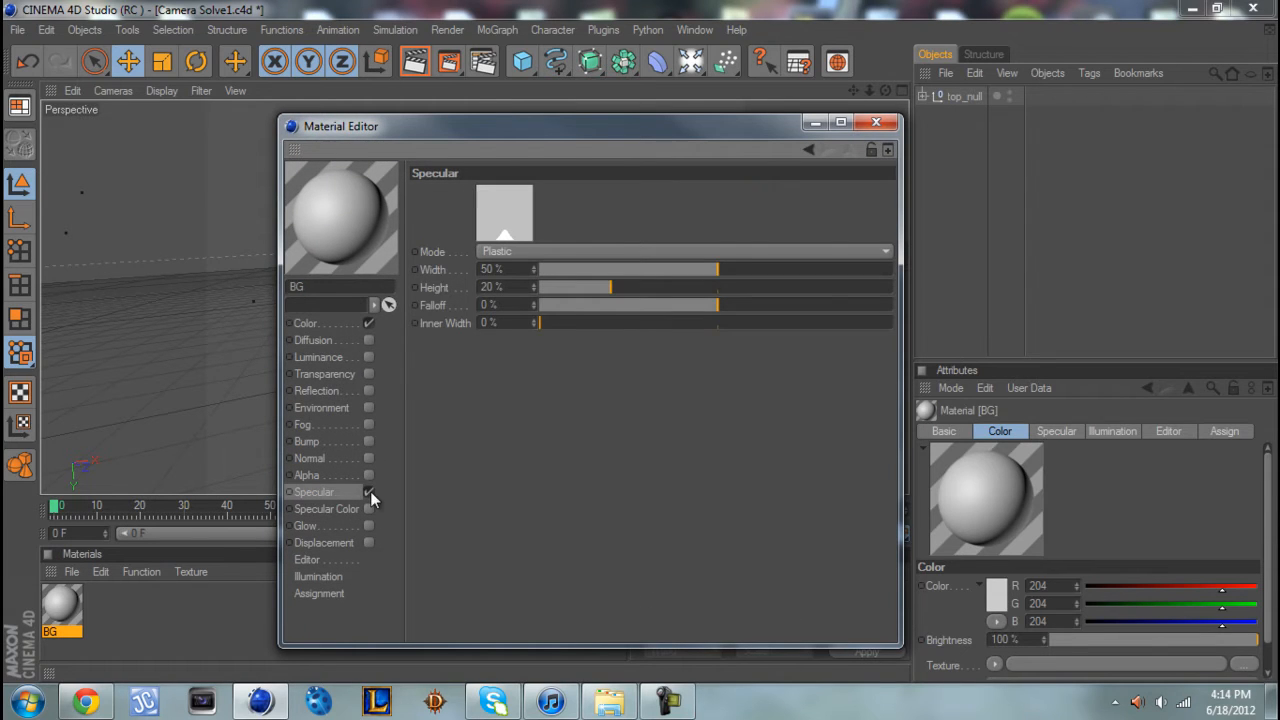
left_click(368, 492)
- Load the Track1 video from the desktop's Boujou Track folder as the BG material's Color texture
left_click(323, 321)
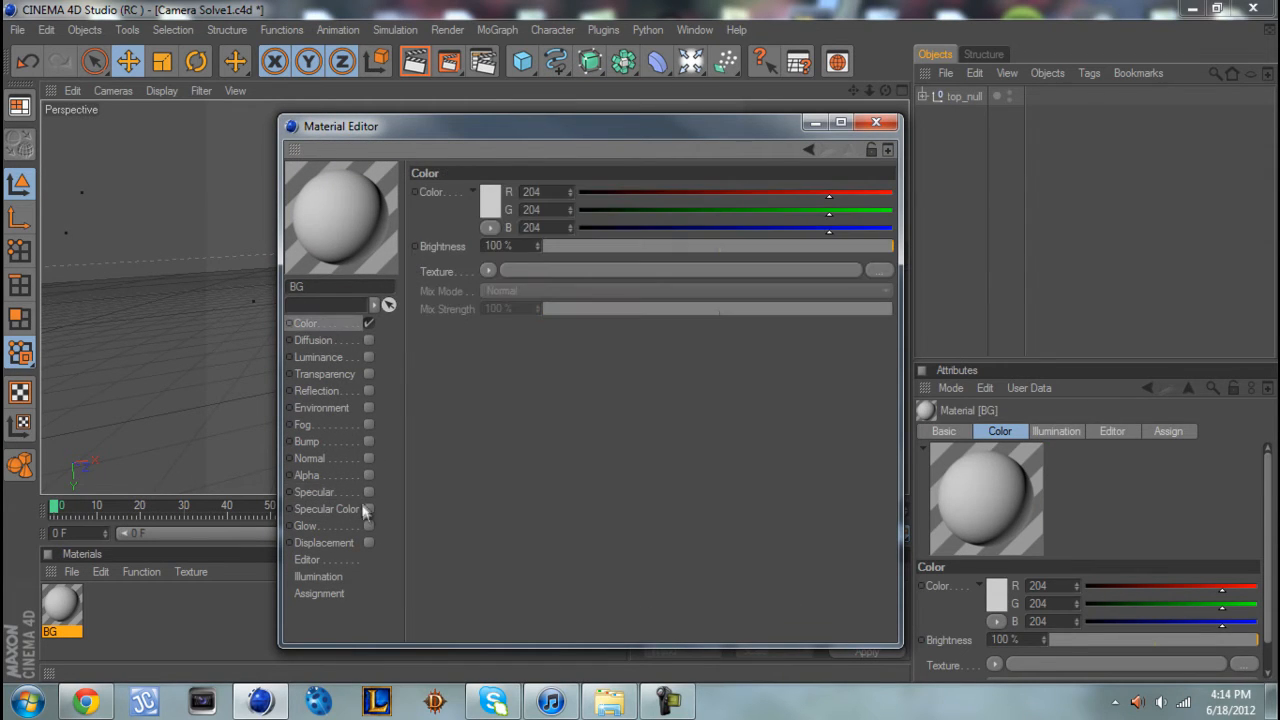
left_click(488, 271)
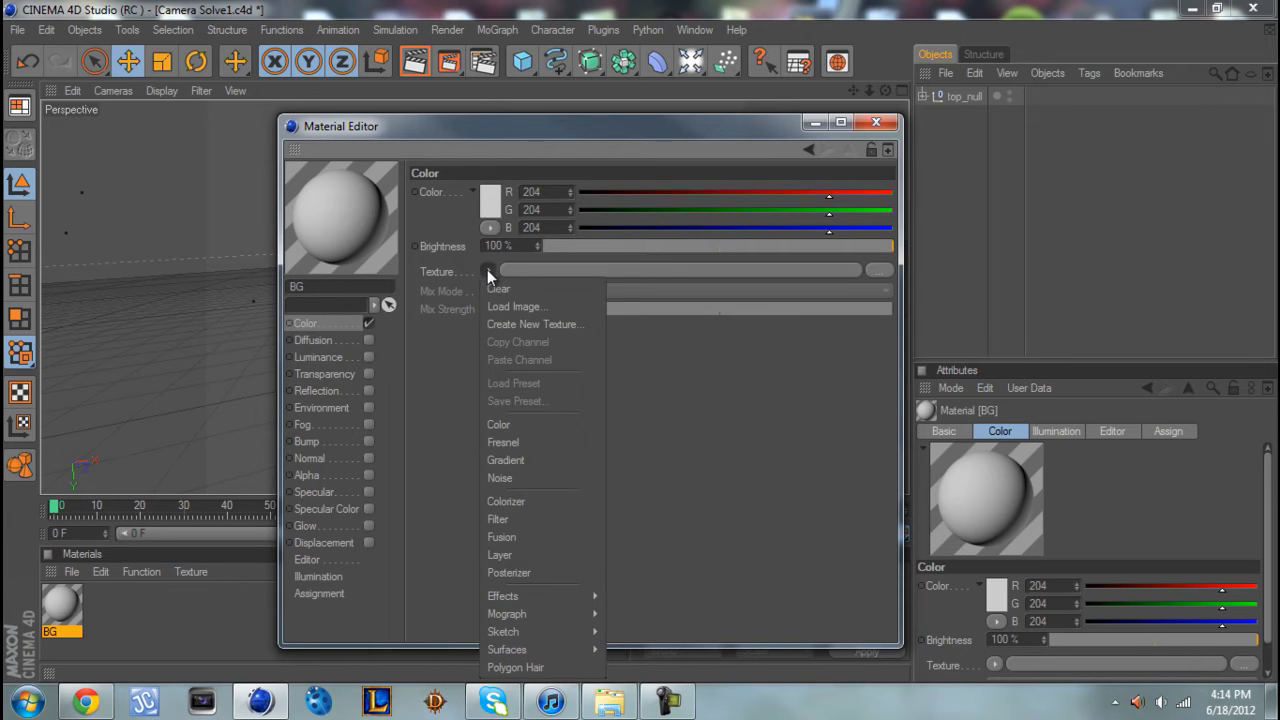
left_click(503, 306)
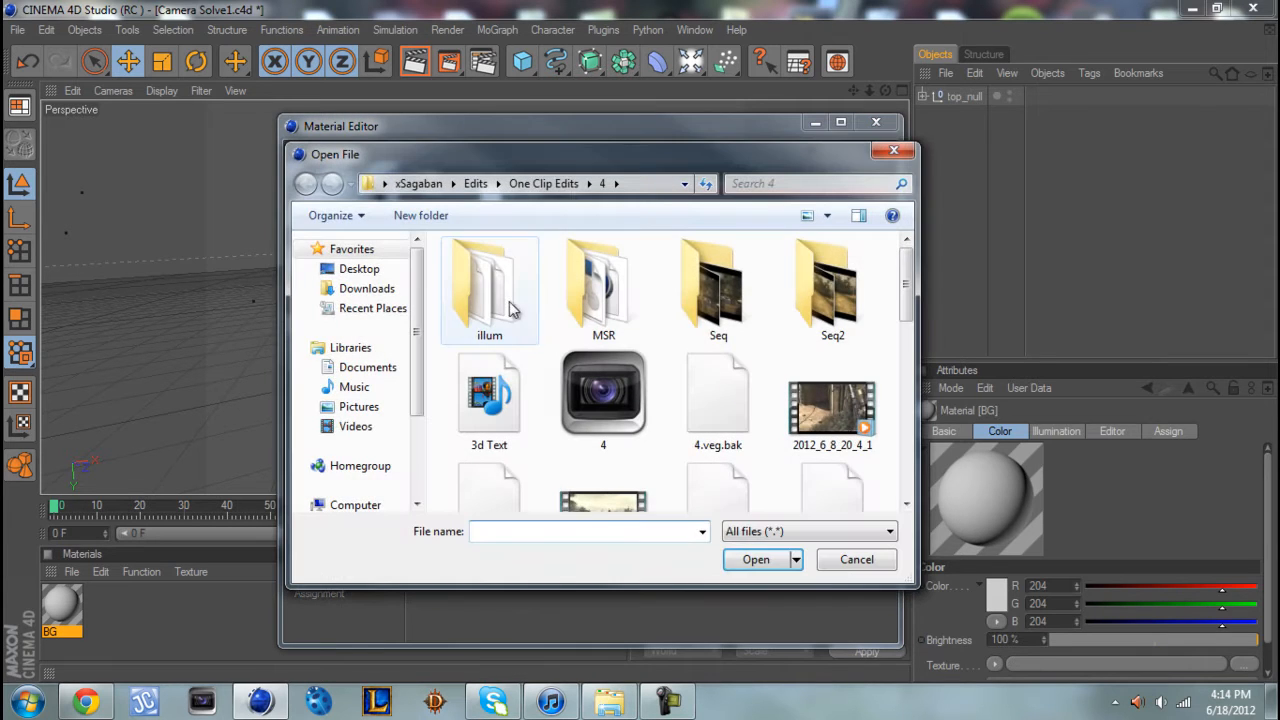
left_click(392, 270)
left_click_drag(908, 346, 908, 307)
double_click(645, 418)
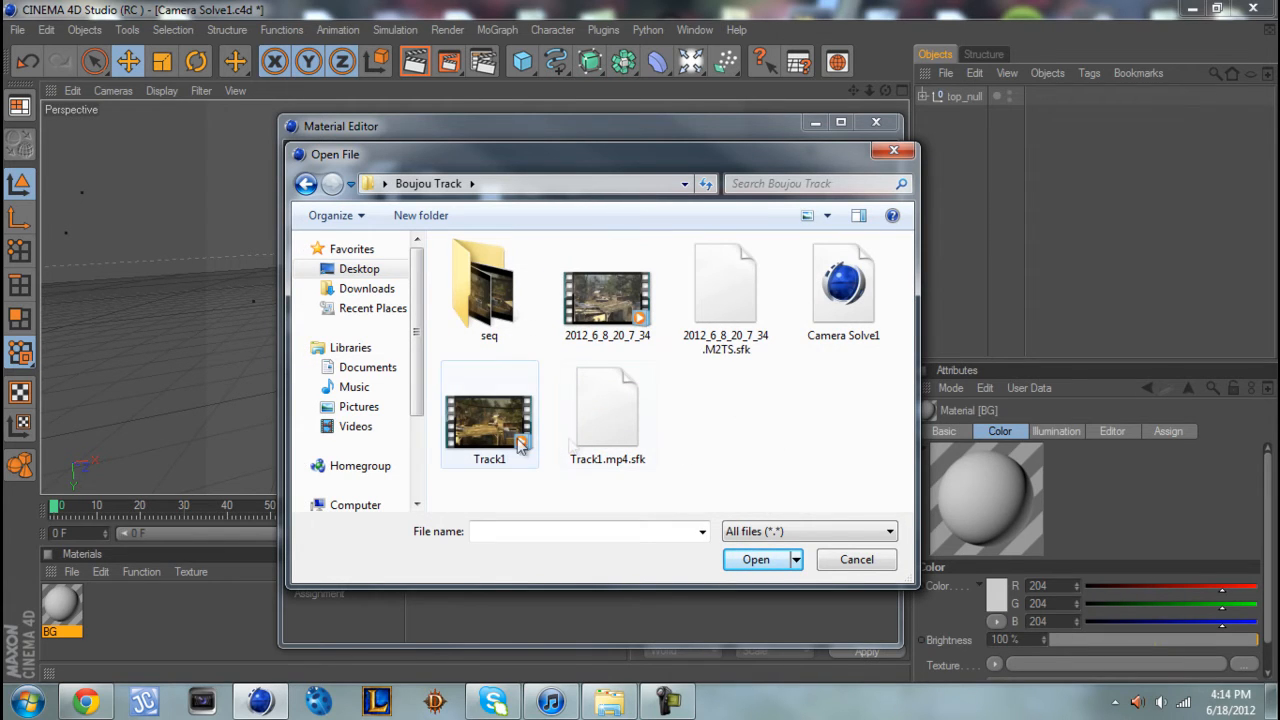
left_click(488, 428)
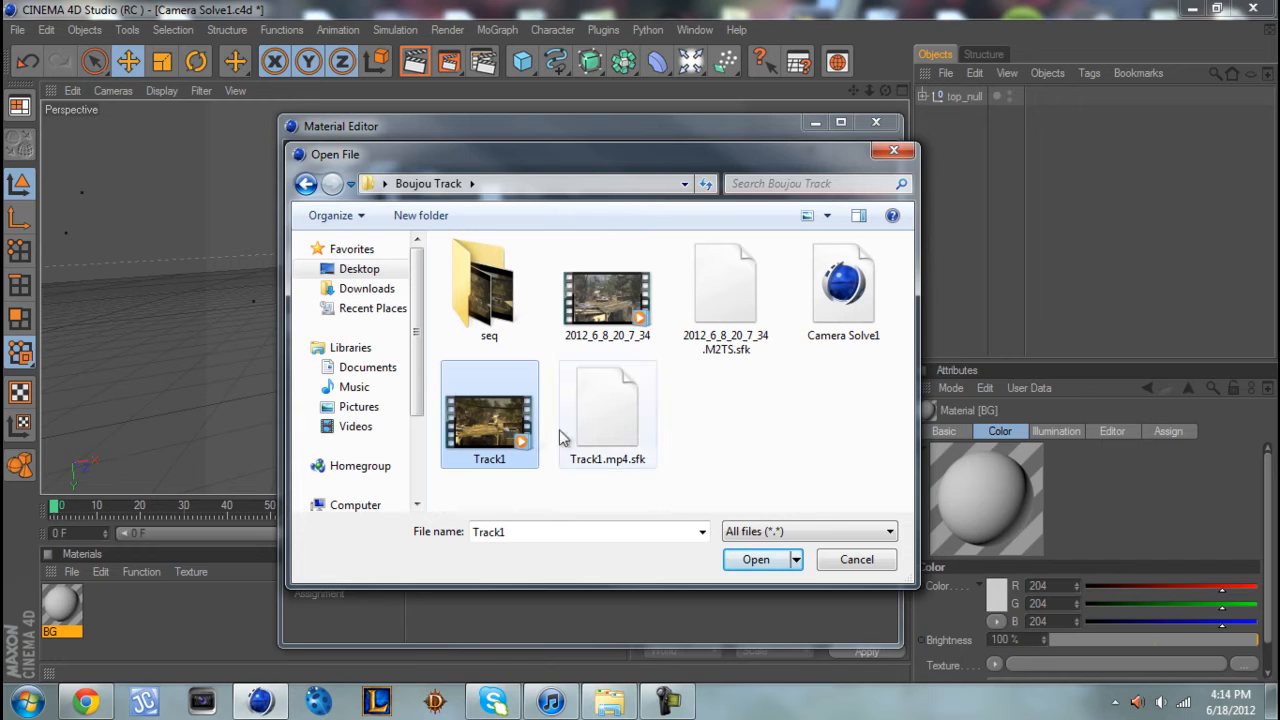
left_click(768, 561)
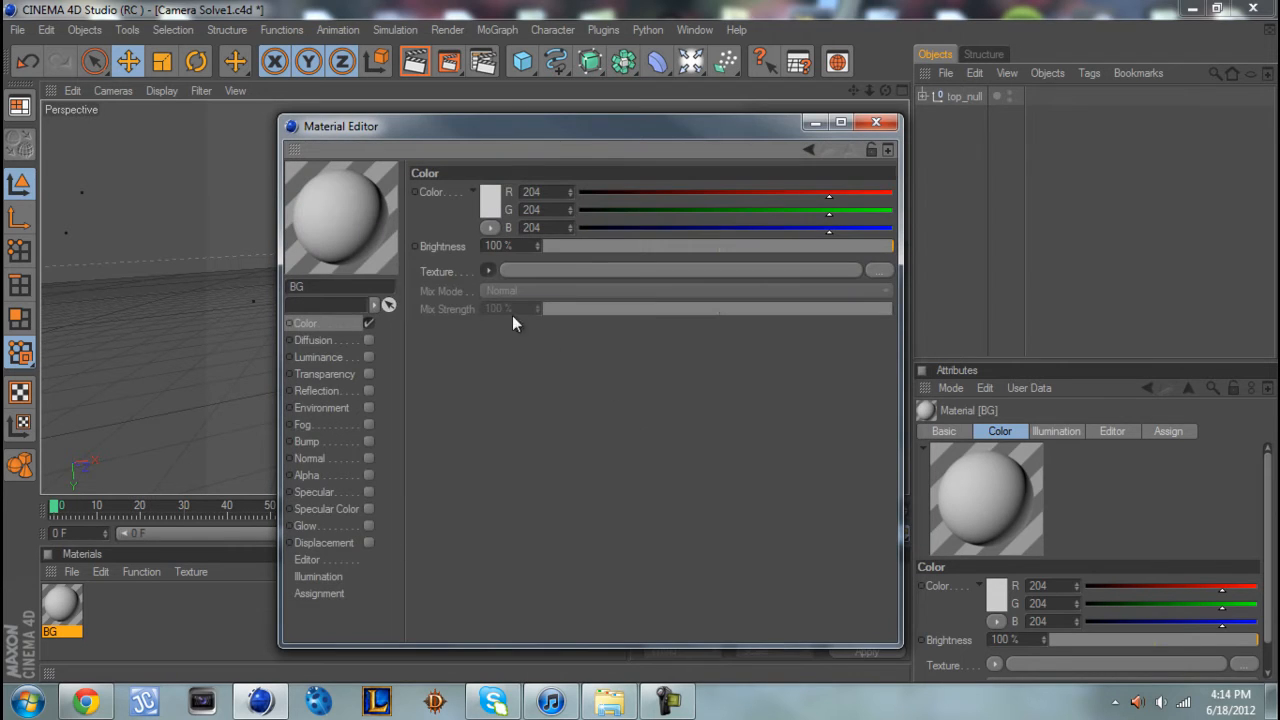
- Open the Track1.mp4 texture's properties and review its Animation and Shader settings
left_click(549, 271)
left_click(540, 169)
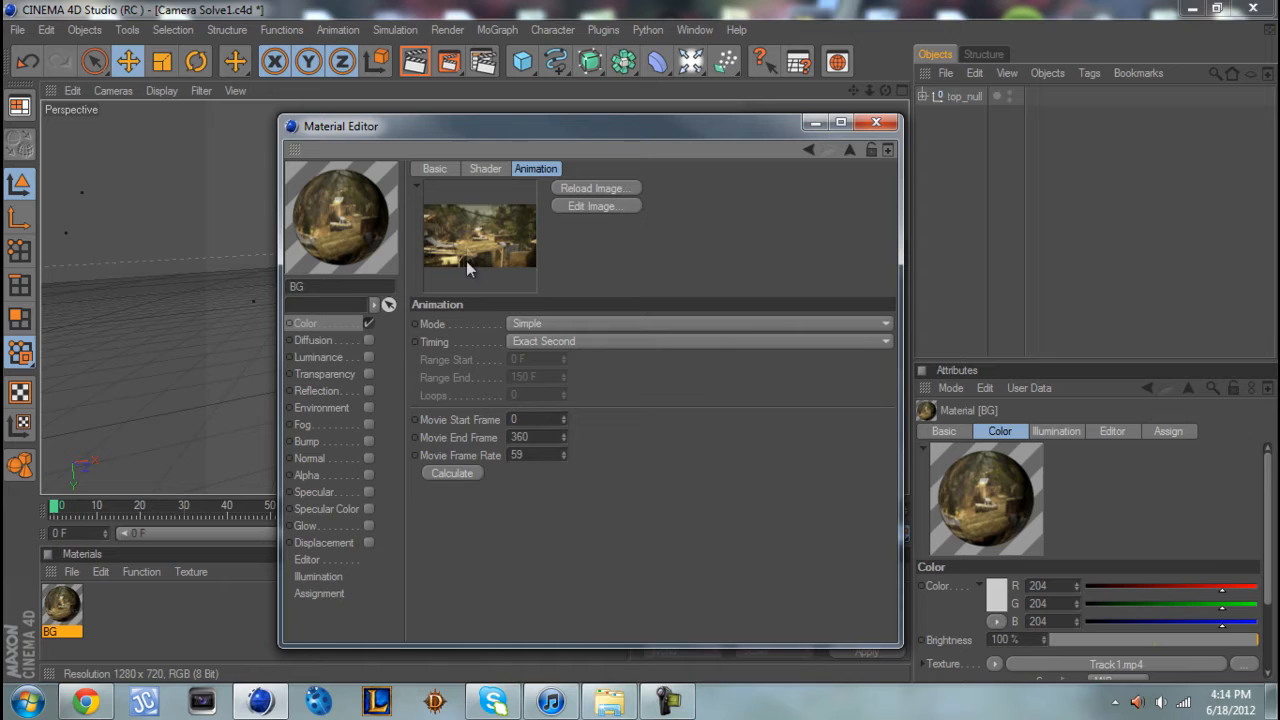
left_click(490, 170)
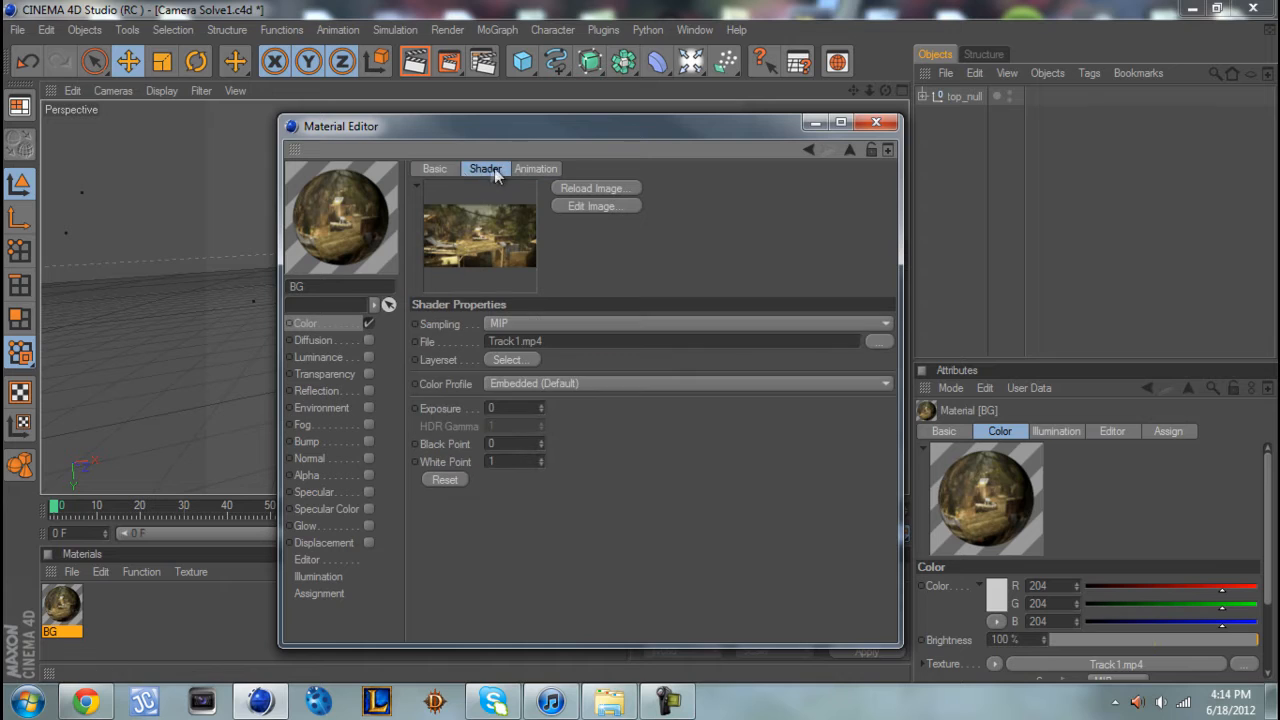
- Close the BG material's editor, duplicate the BG material and rename the copy GI
left_click(435, 169)
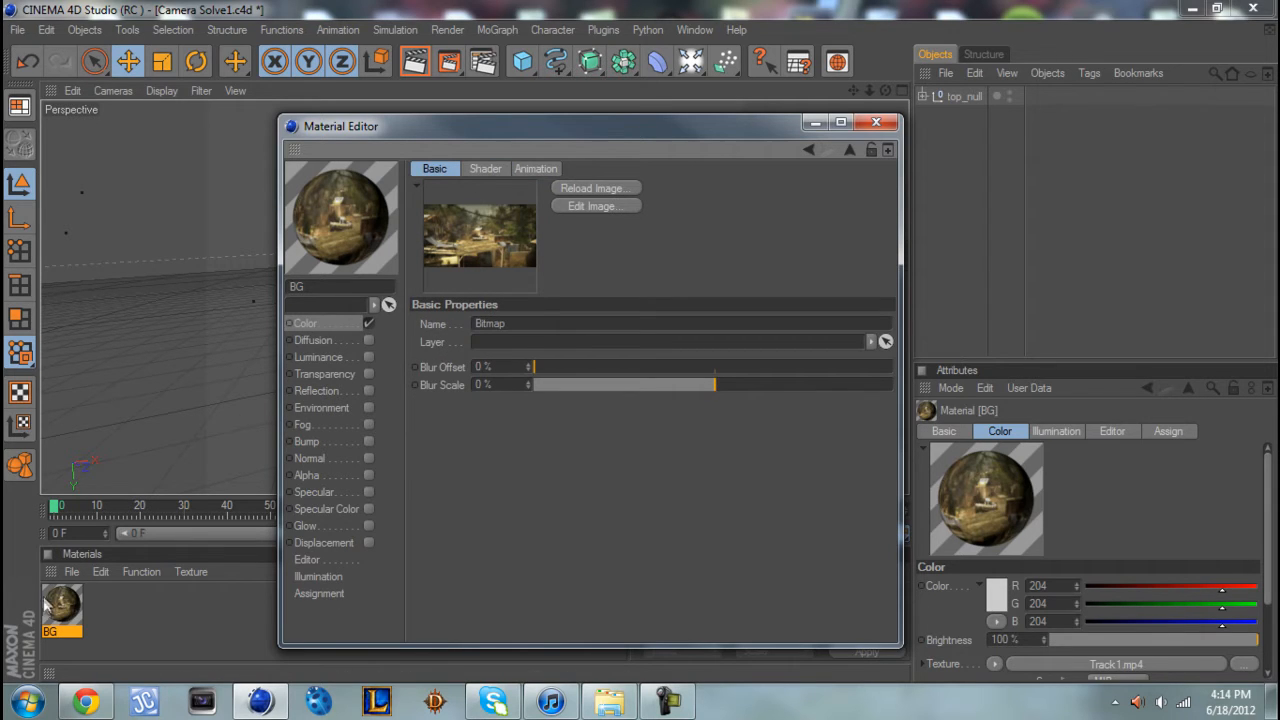
left_click(873, 123)
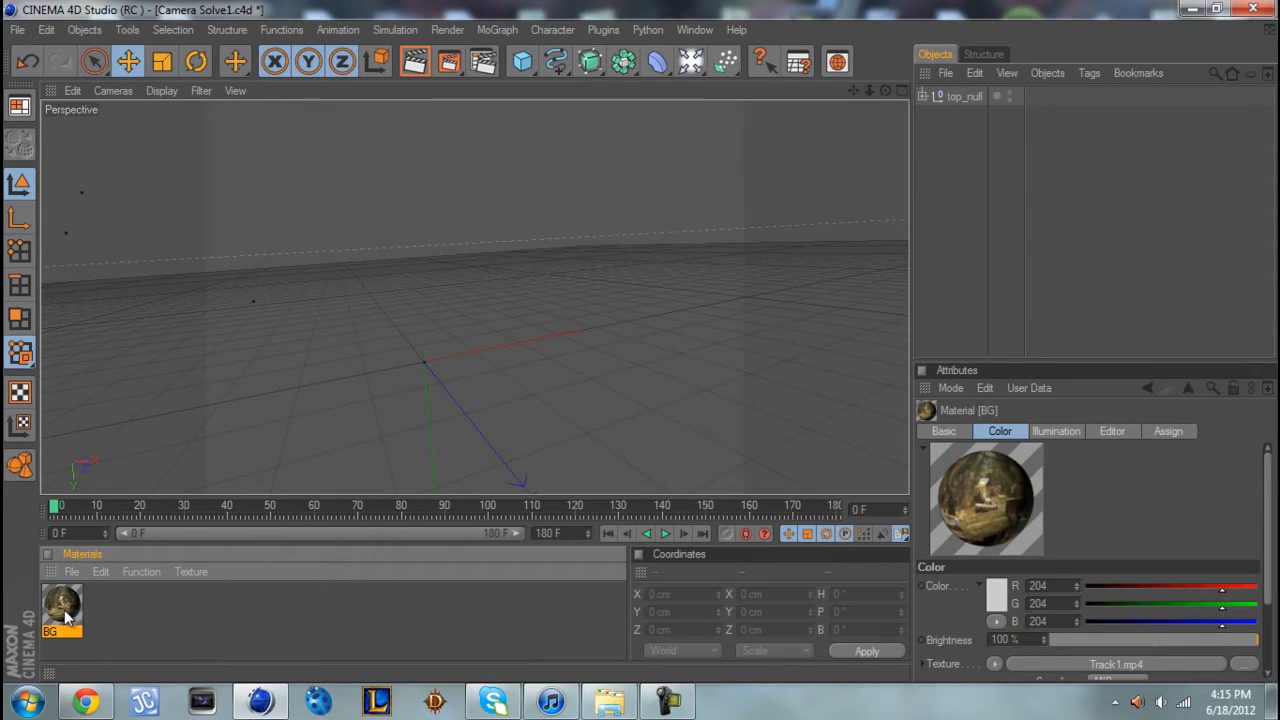
left_click_drag(62, 607, 108, 612, "ctrl")
double_click(108, 632)
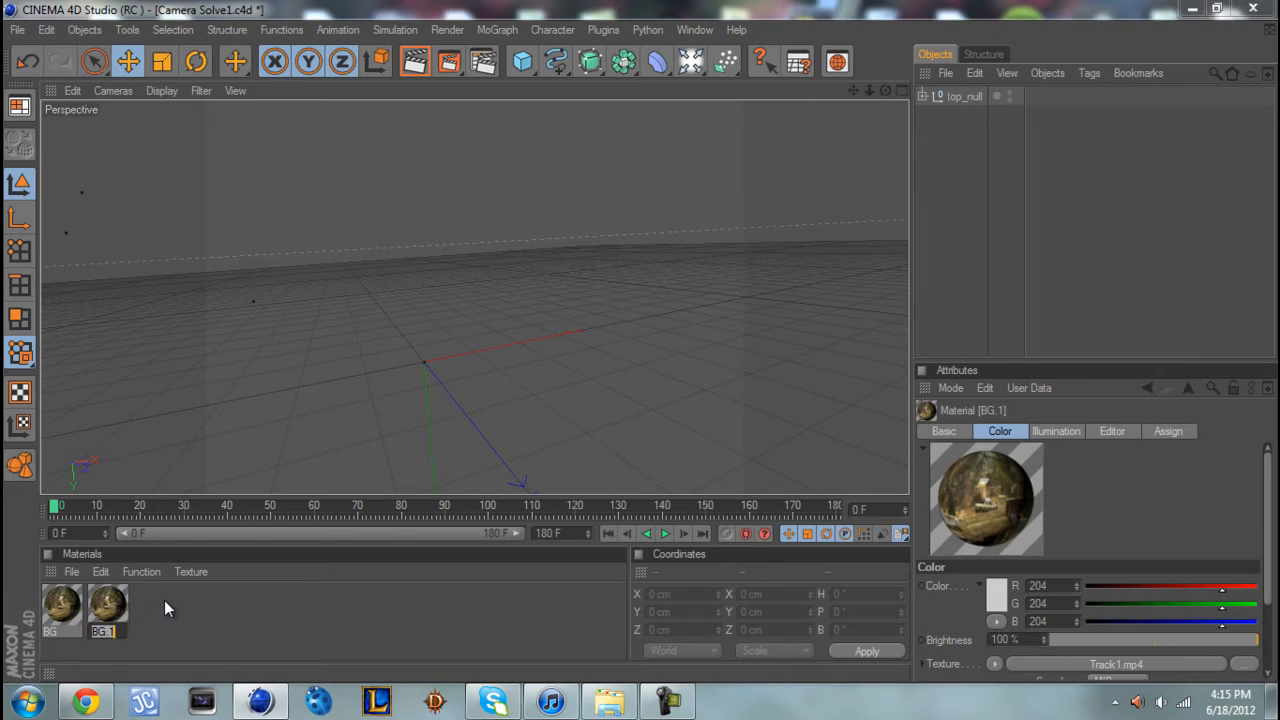
type("GI")
key("Return")
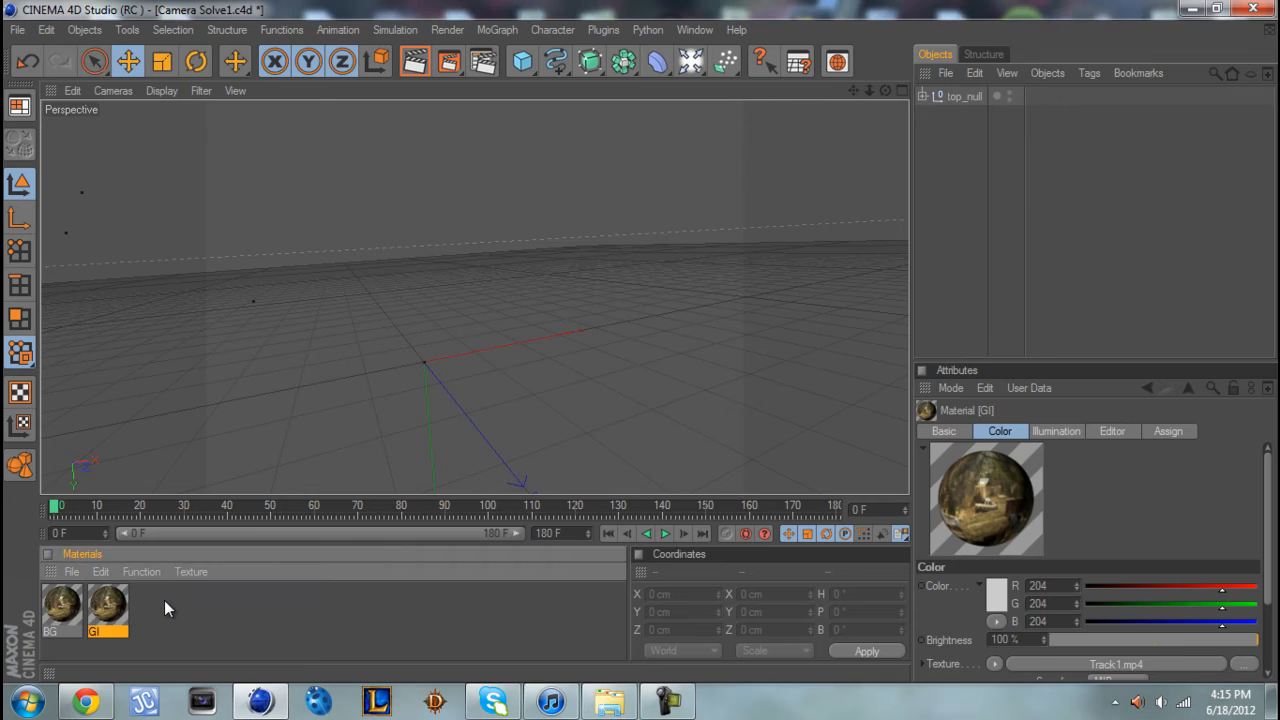
- Open the GI material for editing and enable its Luminance channel
double_click(115, 612)
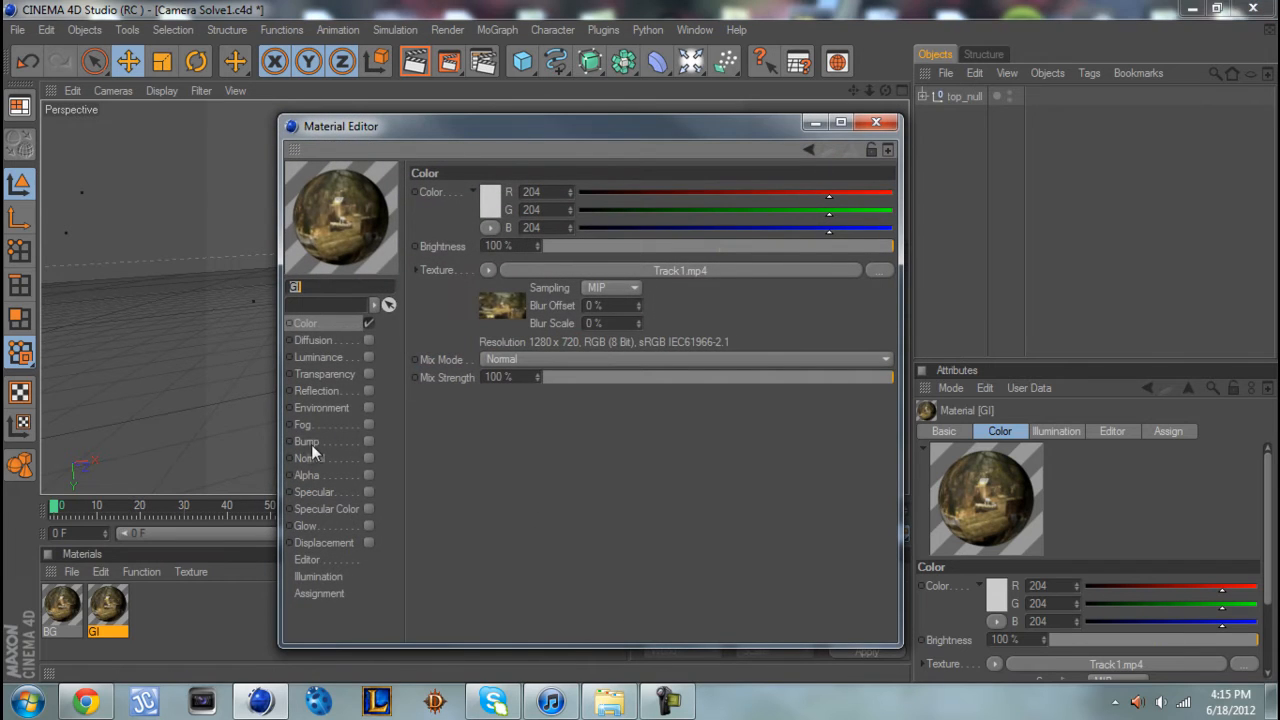
left_click(318, 357)
left_click(369, 357)
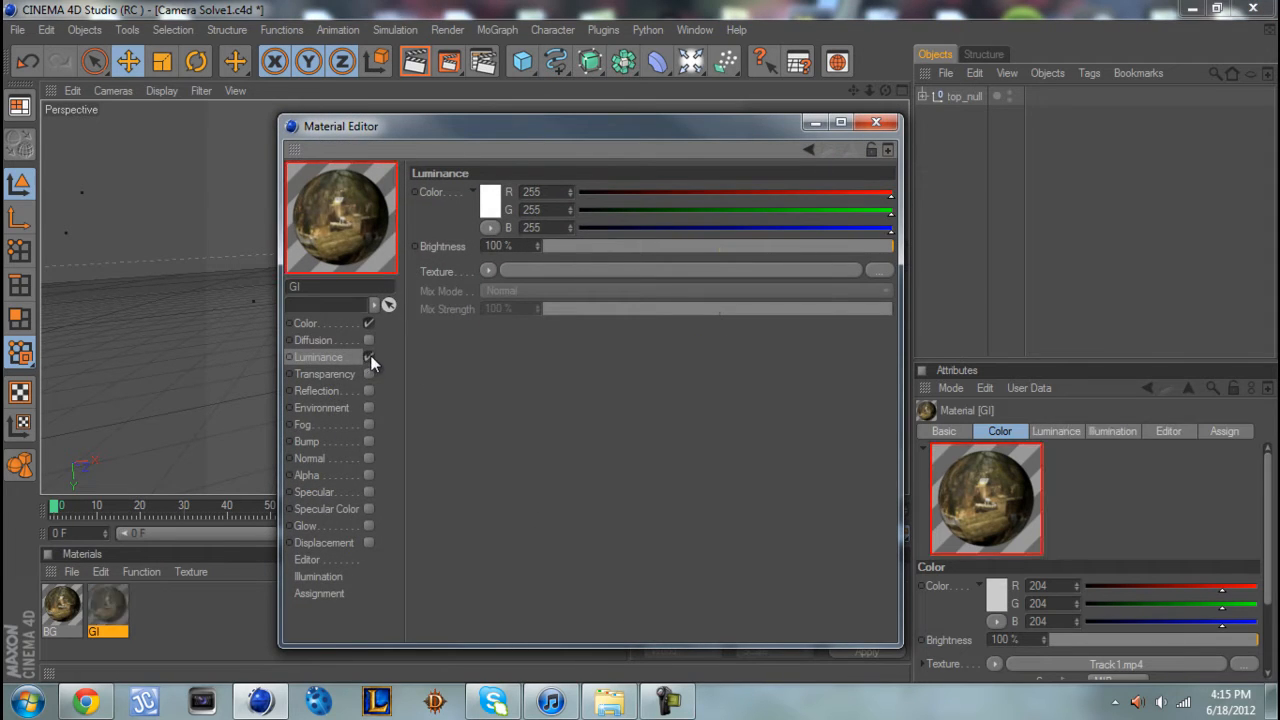
- Copy the GI material's Track1.mp4 texture from the Color channel into the Luminance channel and close the editor
left_click(345, 323)
right_click(434, 270)
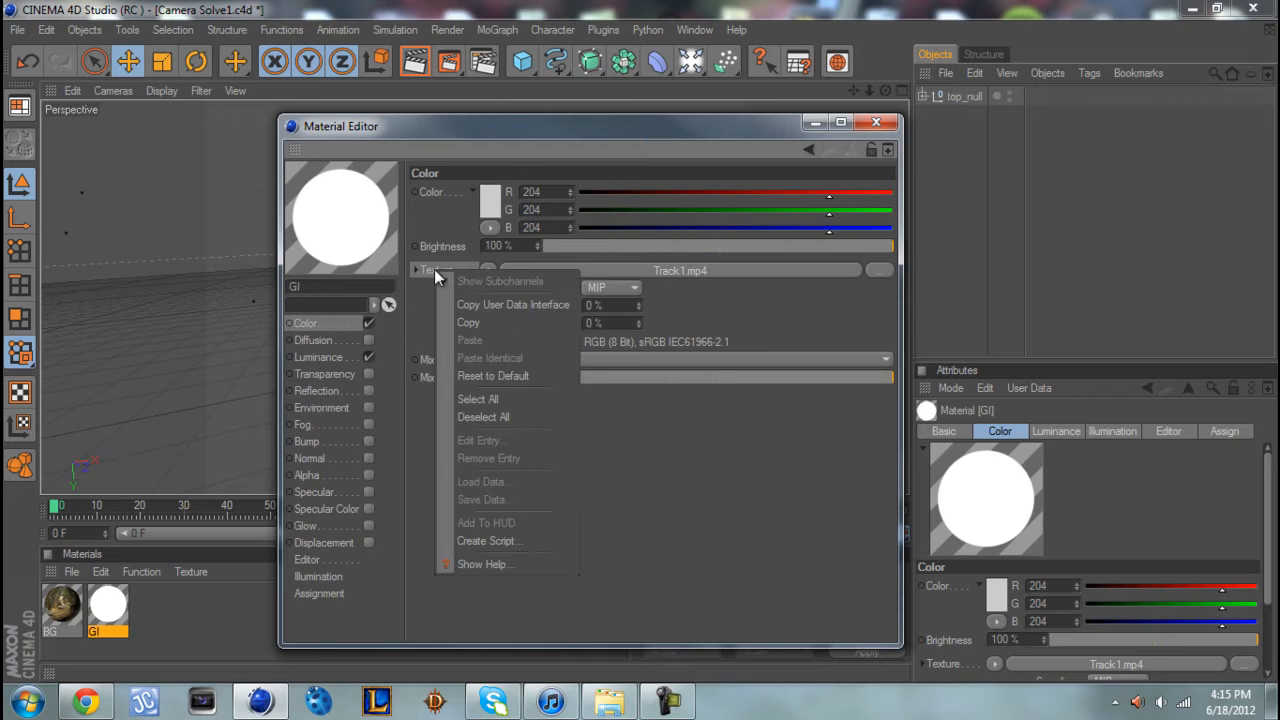
left_click(458, 320)
left_click(336, 360)
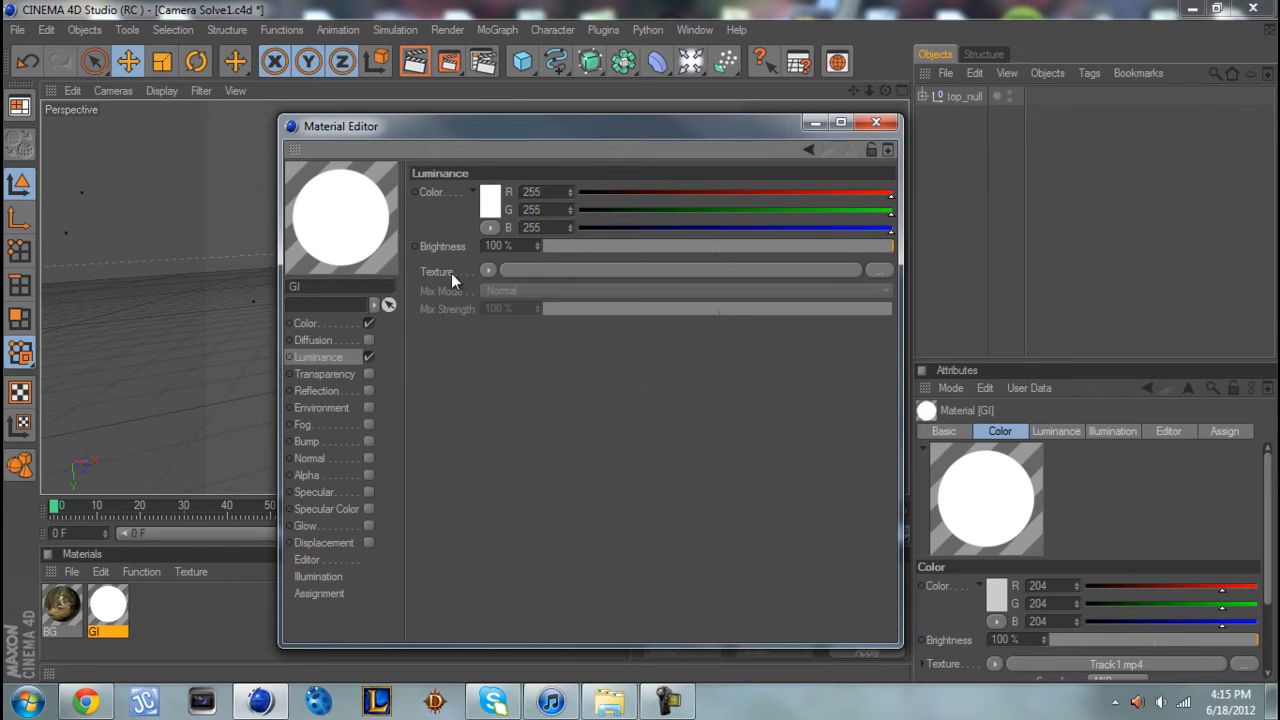
right_click(451, 271)
left_click(468, 340)
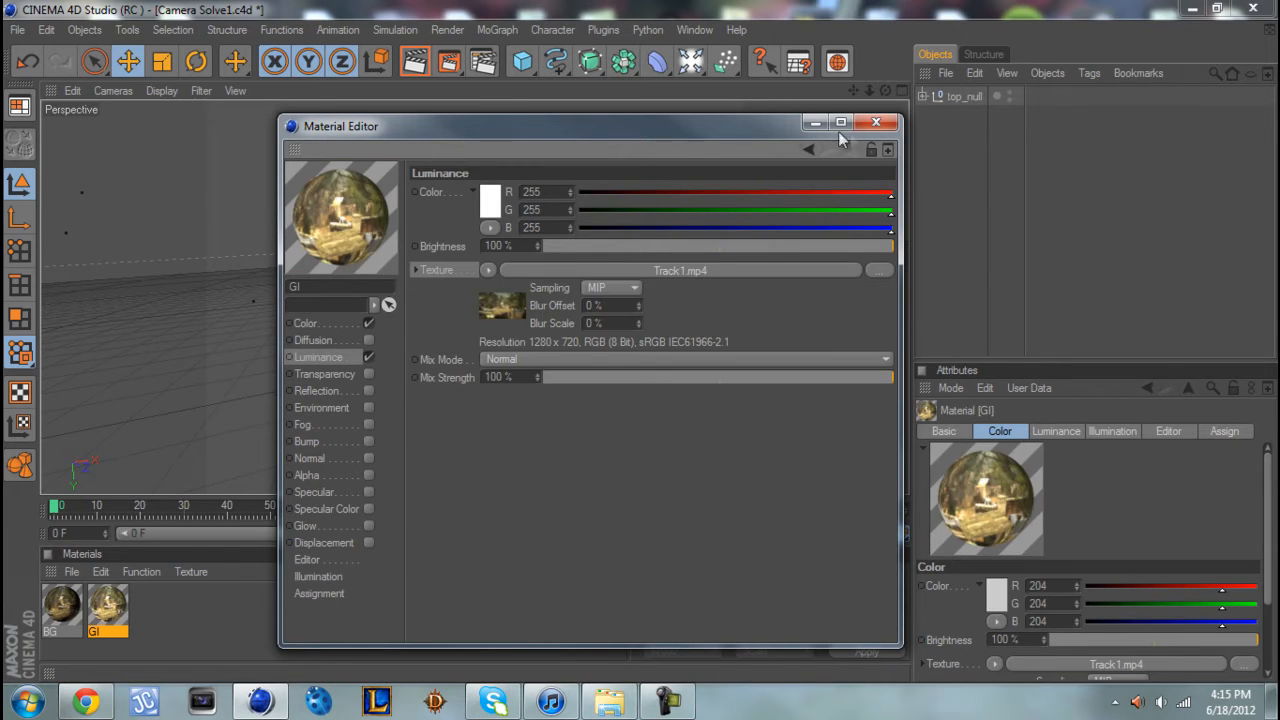
left_click(876, 122)
left_click(291, 624)
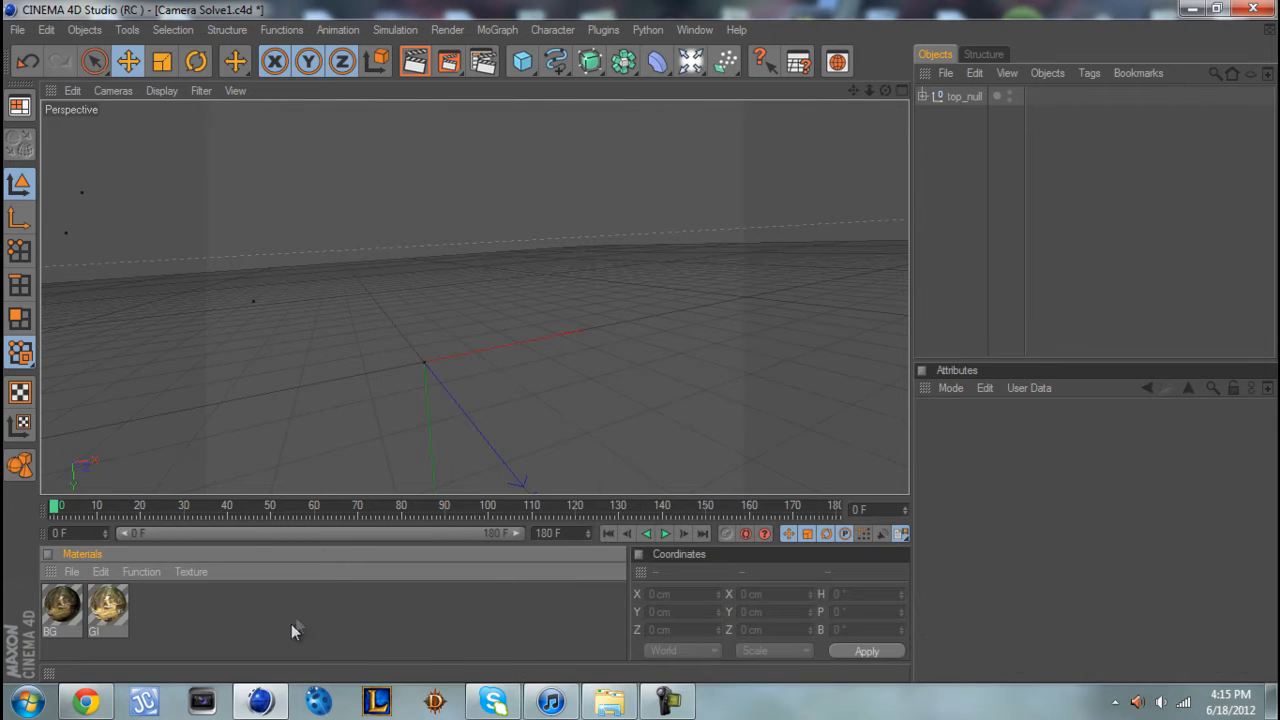
- Add a Floor, a Background and a Sky object to the scene
left_click(690, 61)
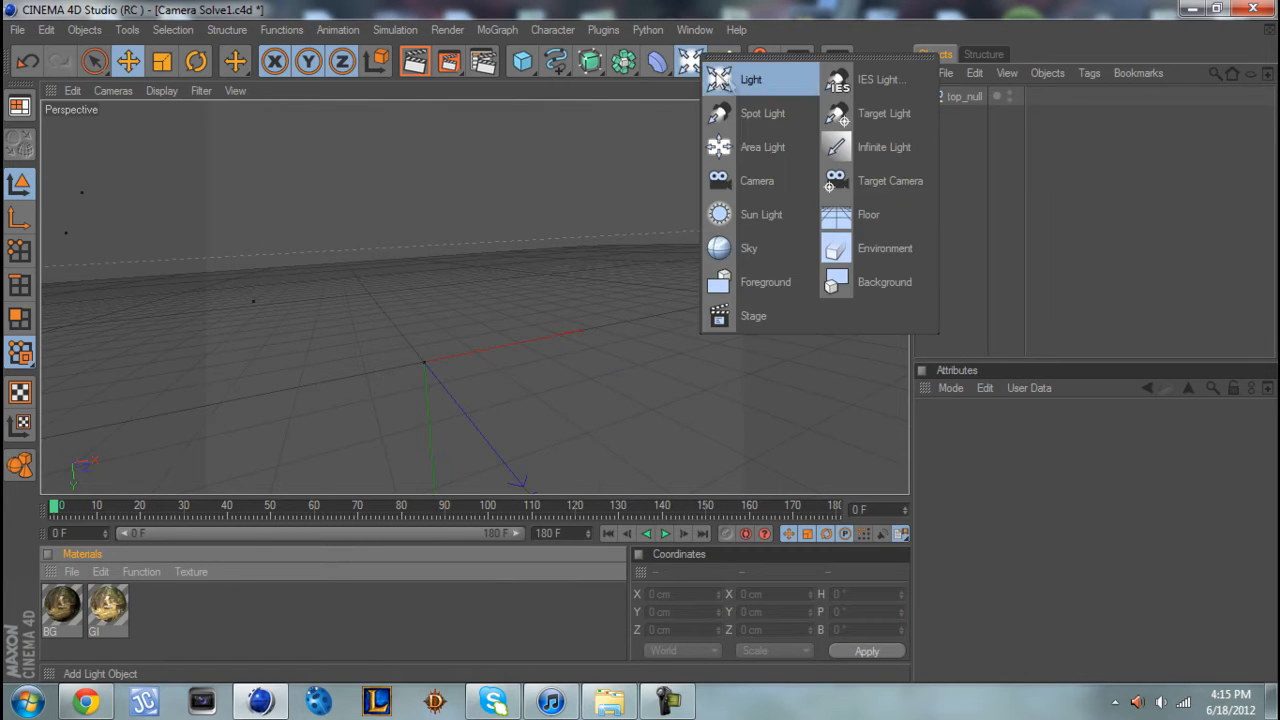
left_click(890, 218)
left_click(690, 61)
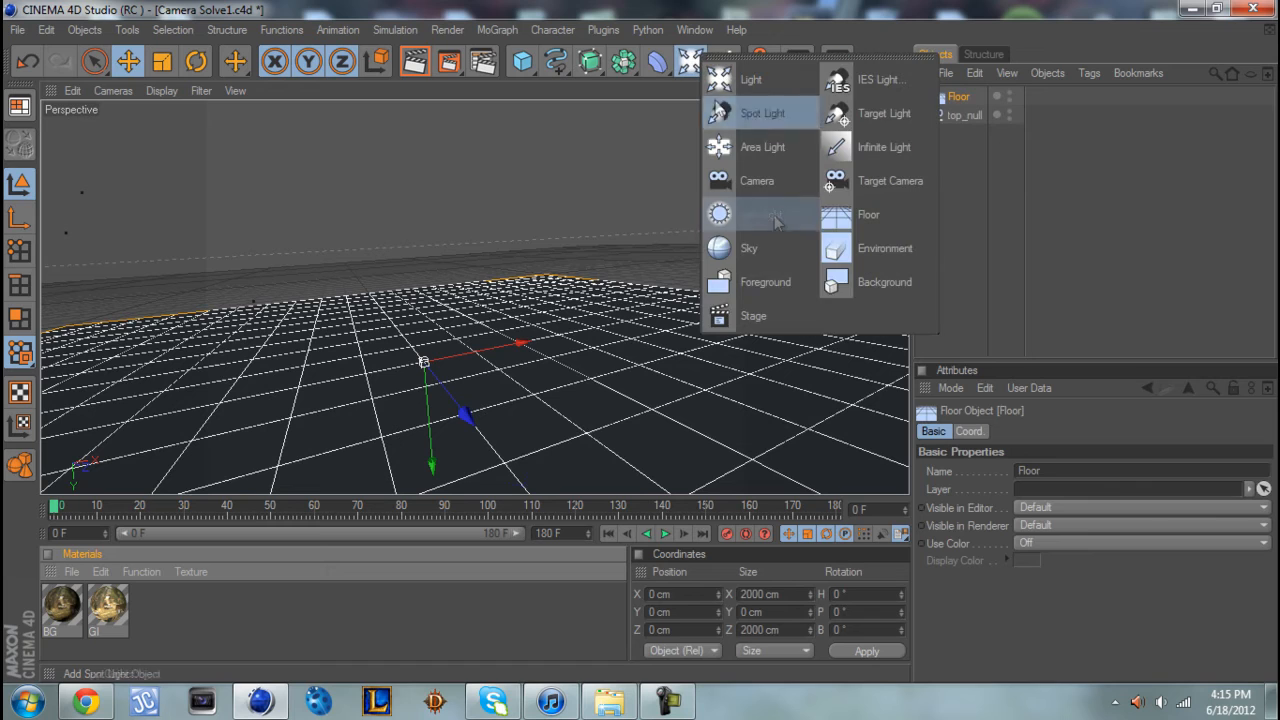
left_click(869, 286)
left_click(690, 61)
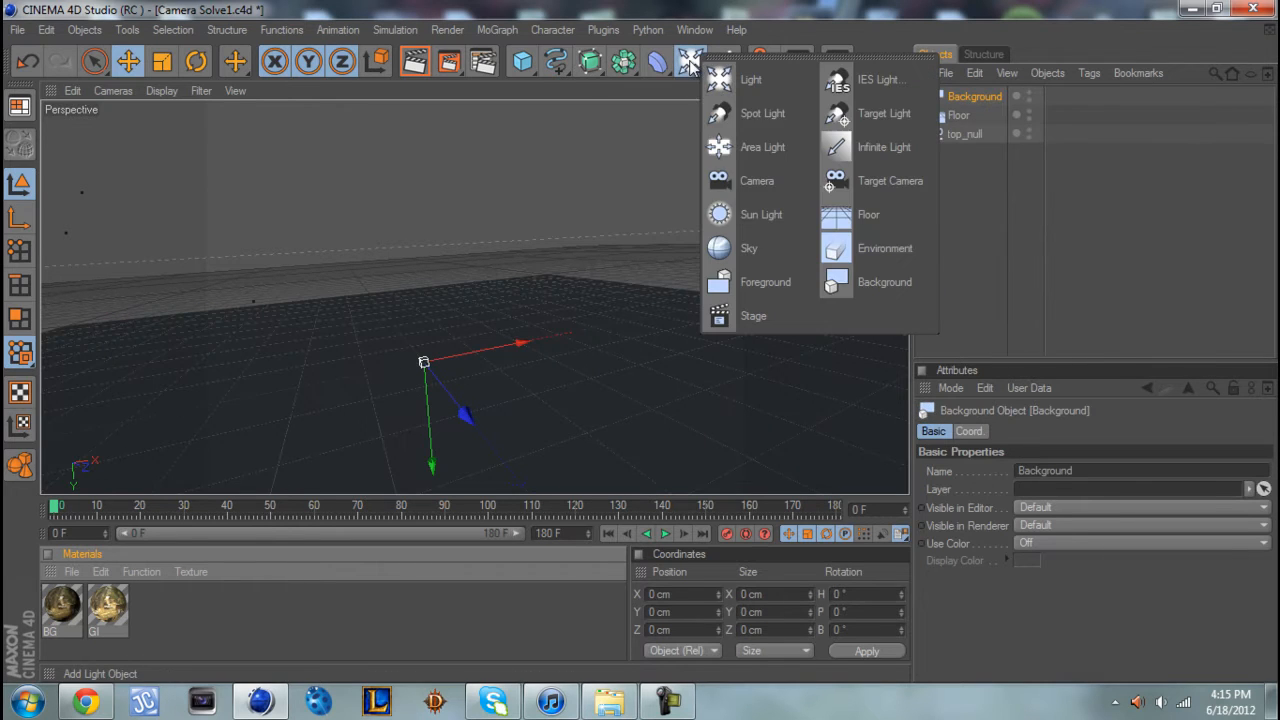
left_click(764, 250)
- Set the render output to the Film/Video preset HDTV 1080 29.97 in the render settings
left_click(447, 30)
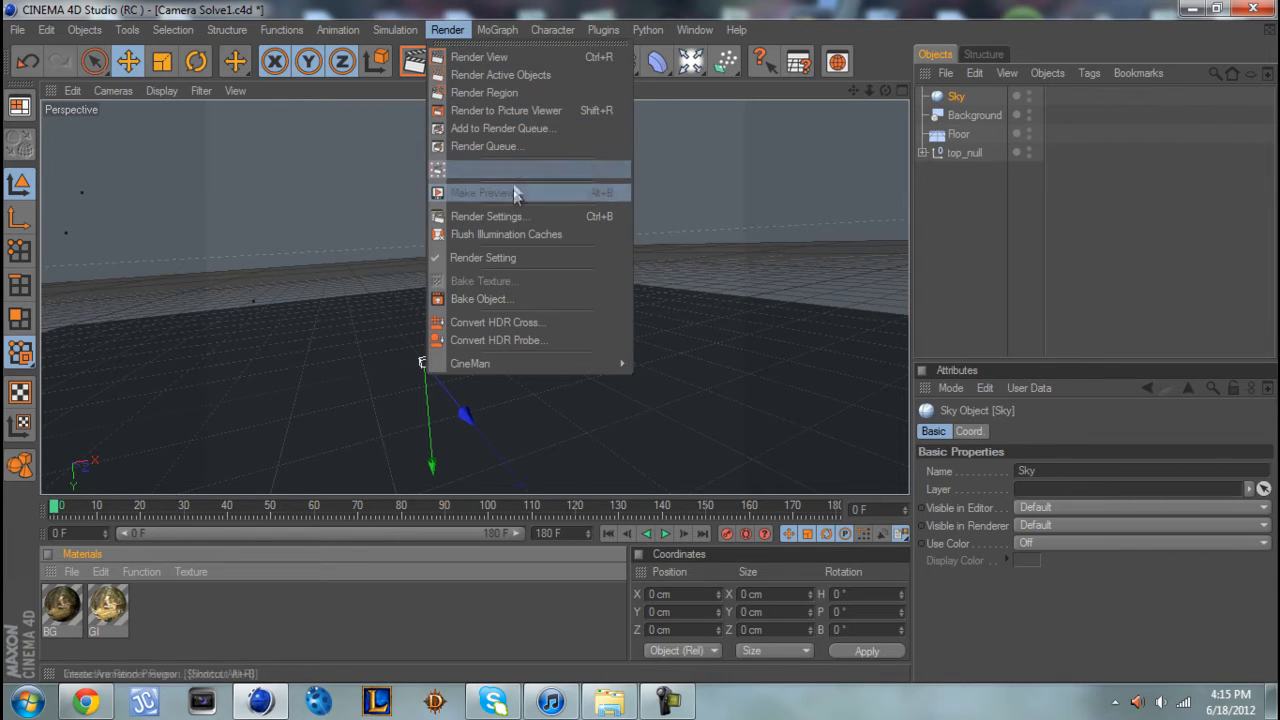
left_click(517, 218)
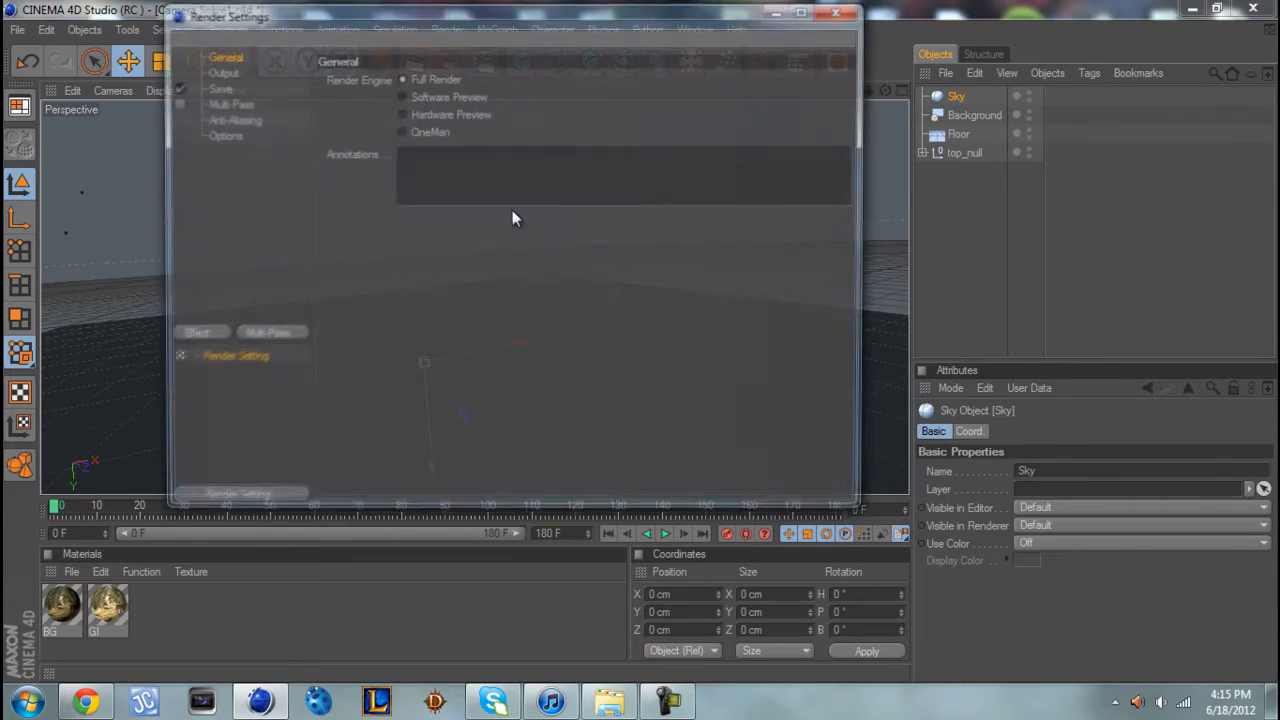
left_click(237, 73)
left_click(333, 79)
mouse_move(368, 132)
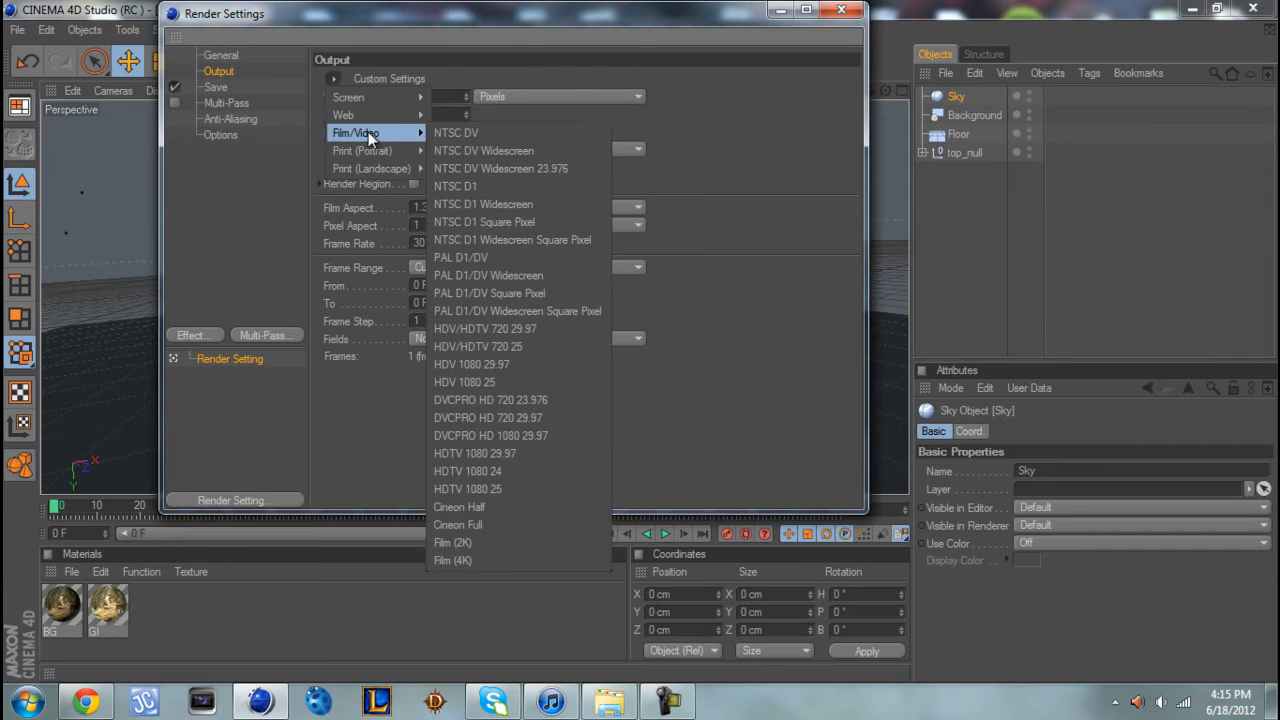
left_click(541, 453)
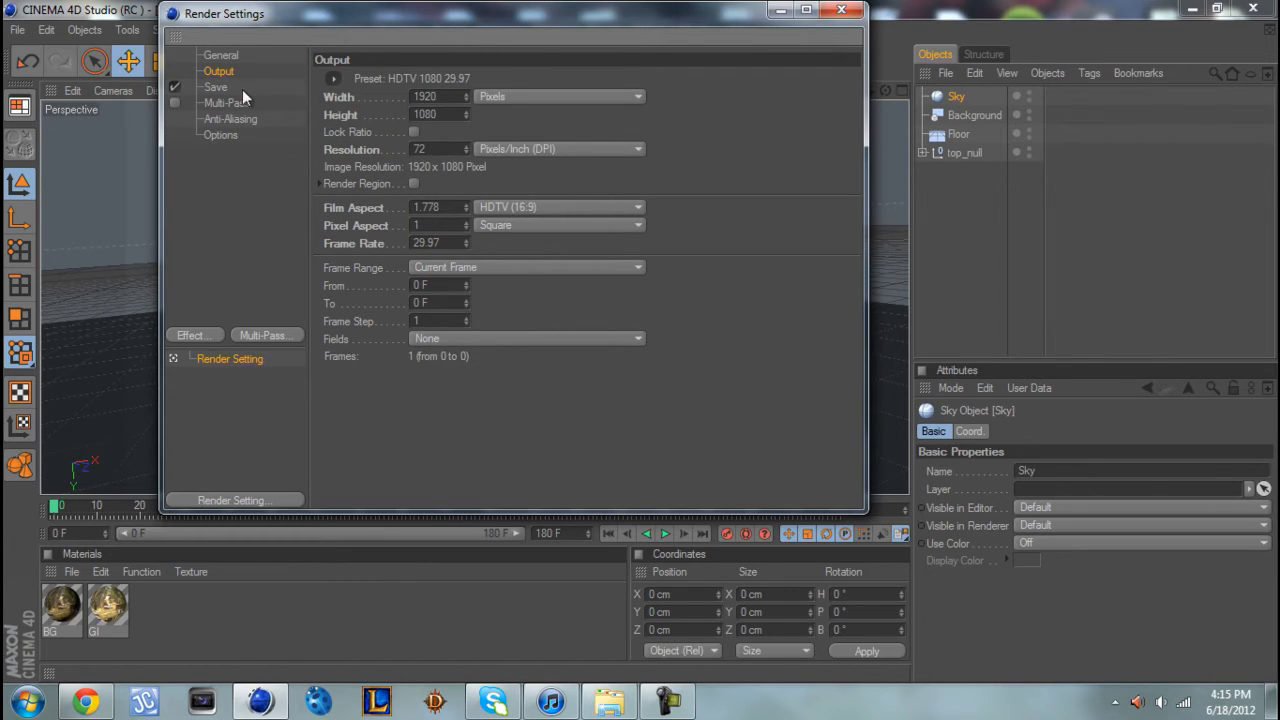
- Set the render's save format to QuickTime Movie
left_click(238, 87)
left_click(570, 130)
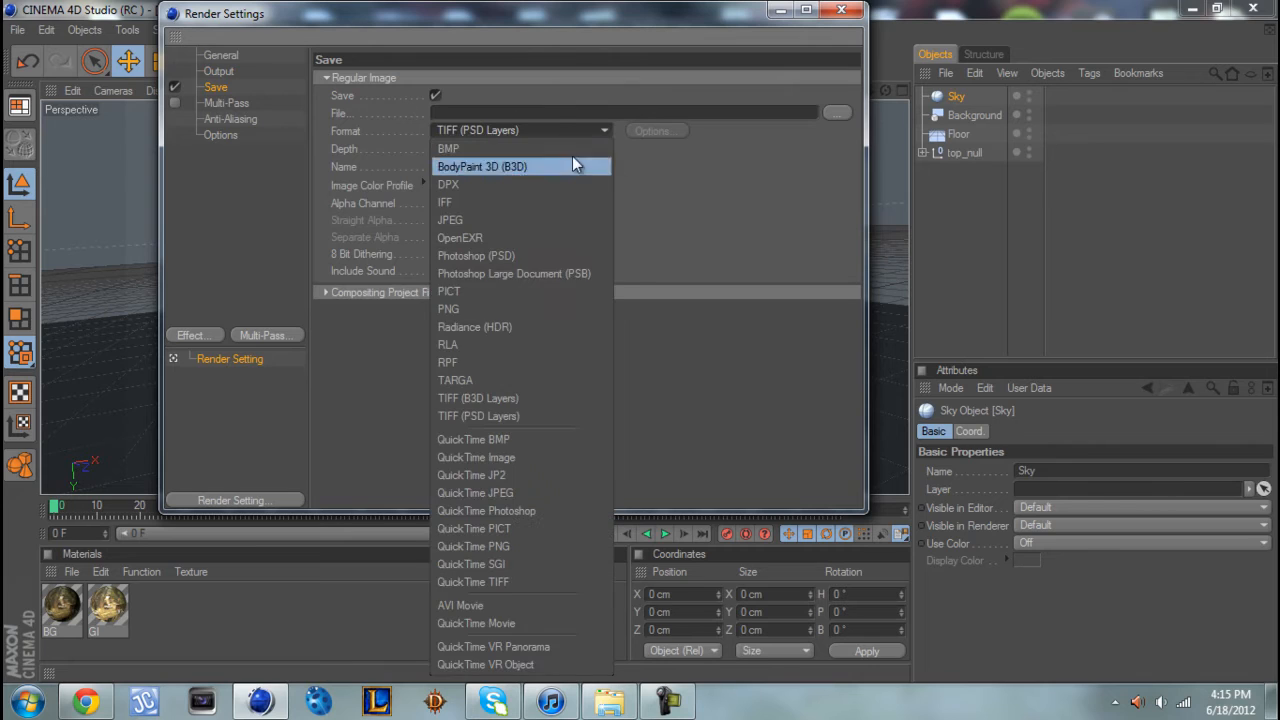
left_click(527, 622)
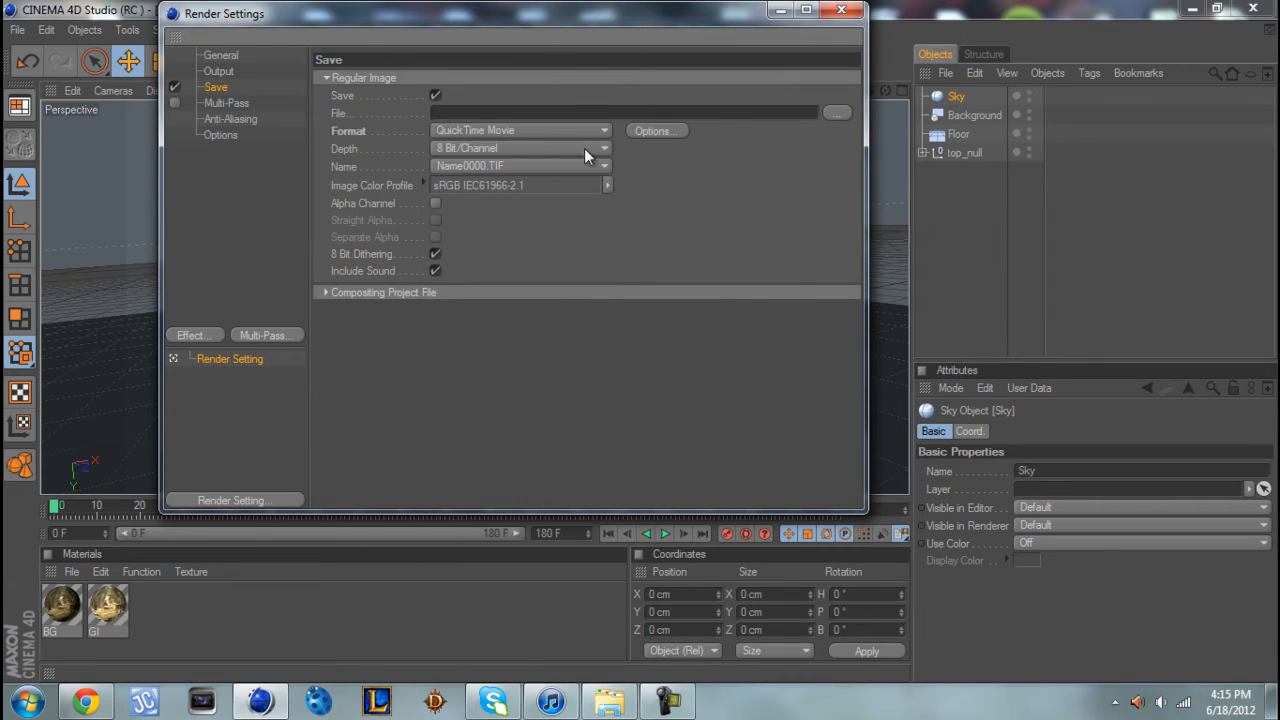
- Set the render's save file to Final 3d Track in the desktop's Boujou Track folder
left_click(840, 113)
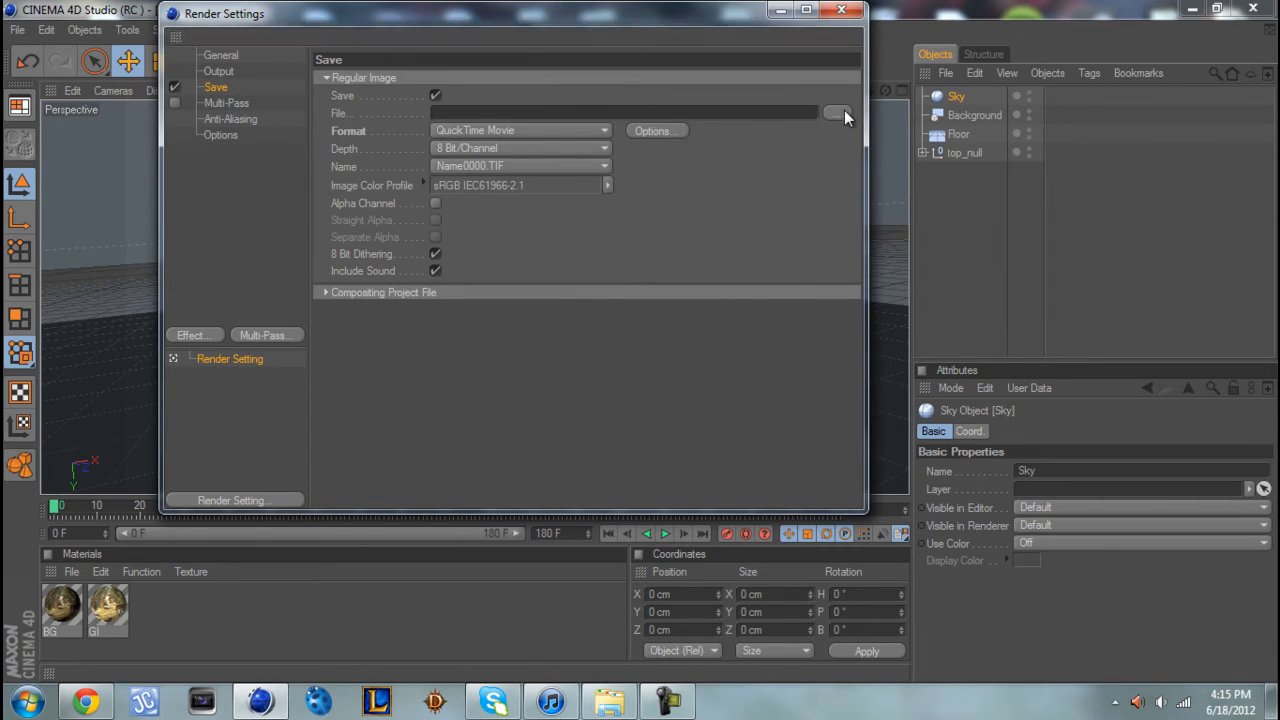
left_click(265, 158)
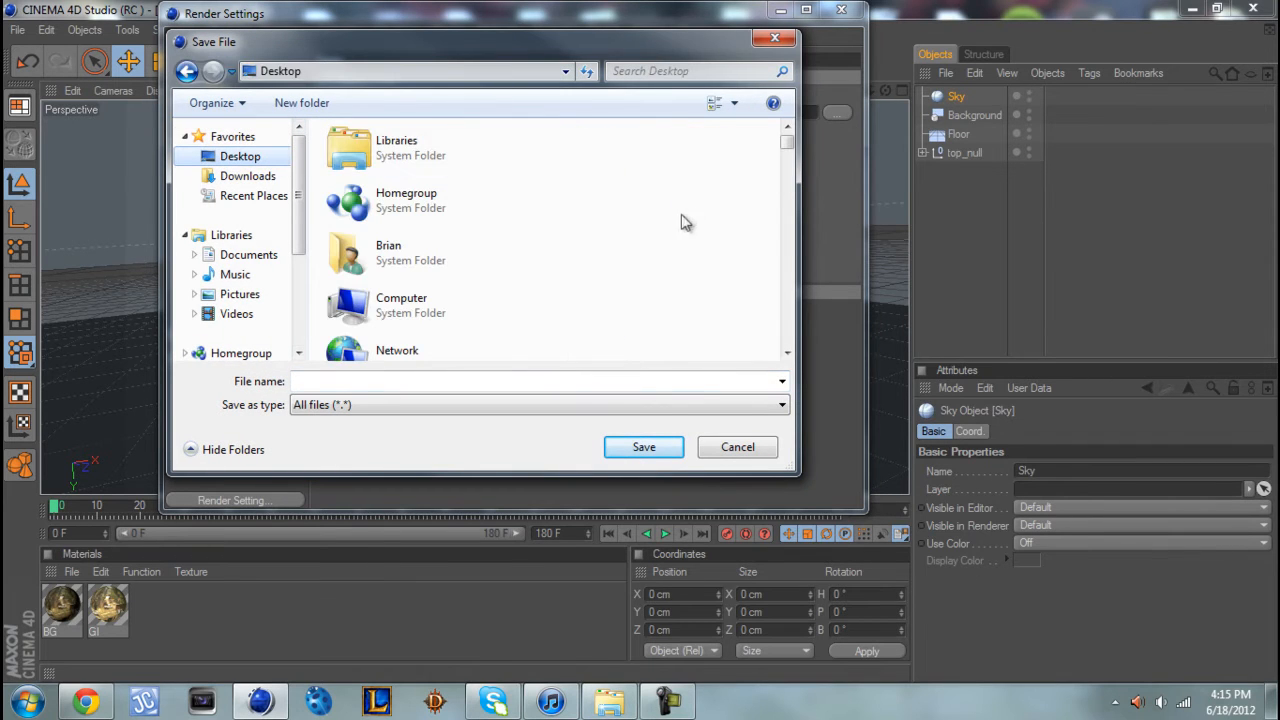
left_click_drag(792, 148, 785, 190)
double_click(430, 257)
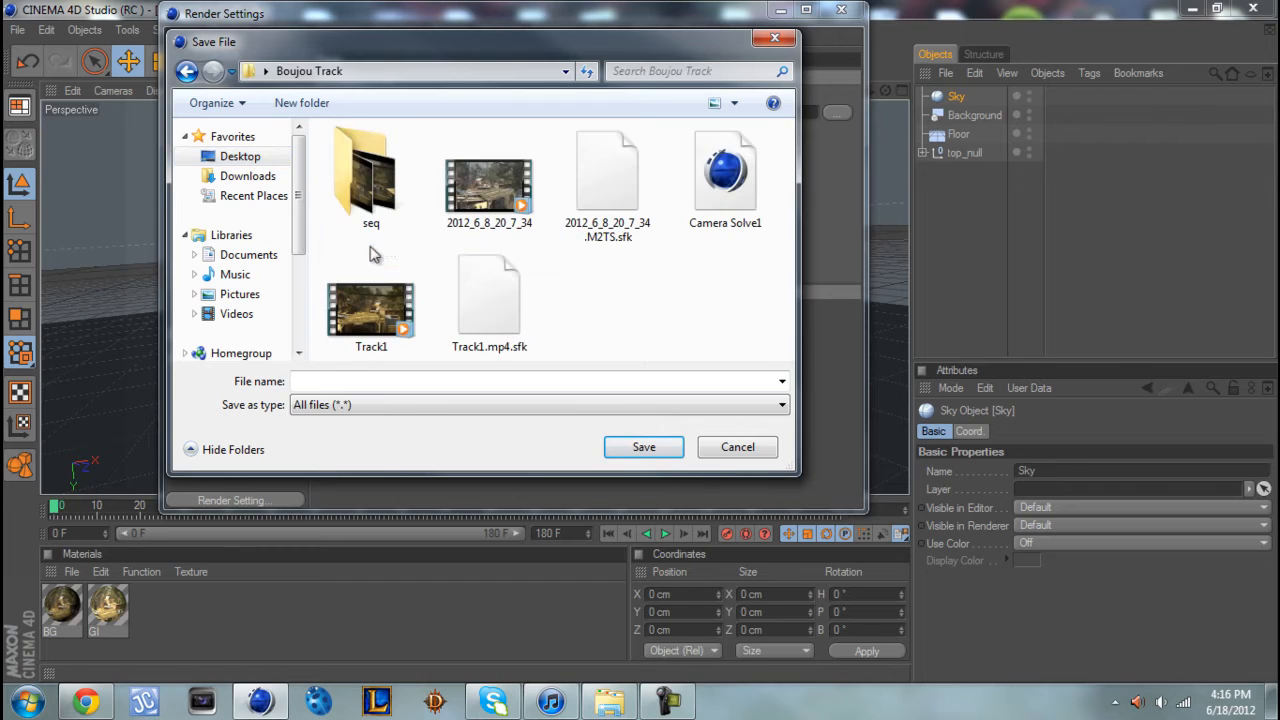
left_click(463, 386)
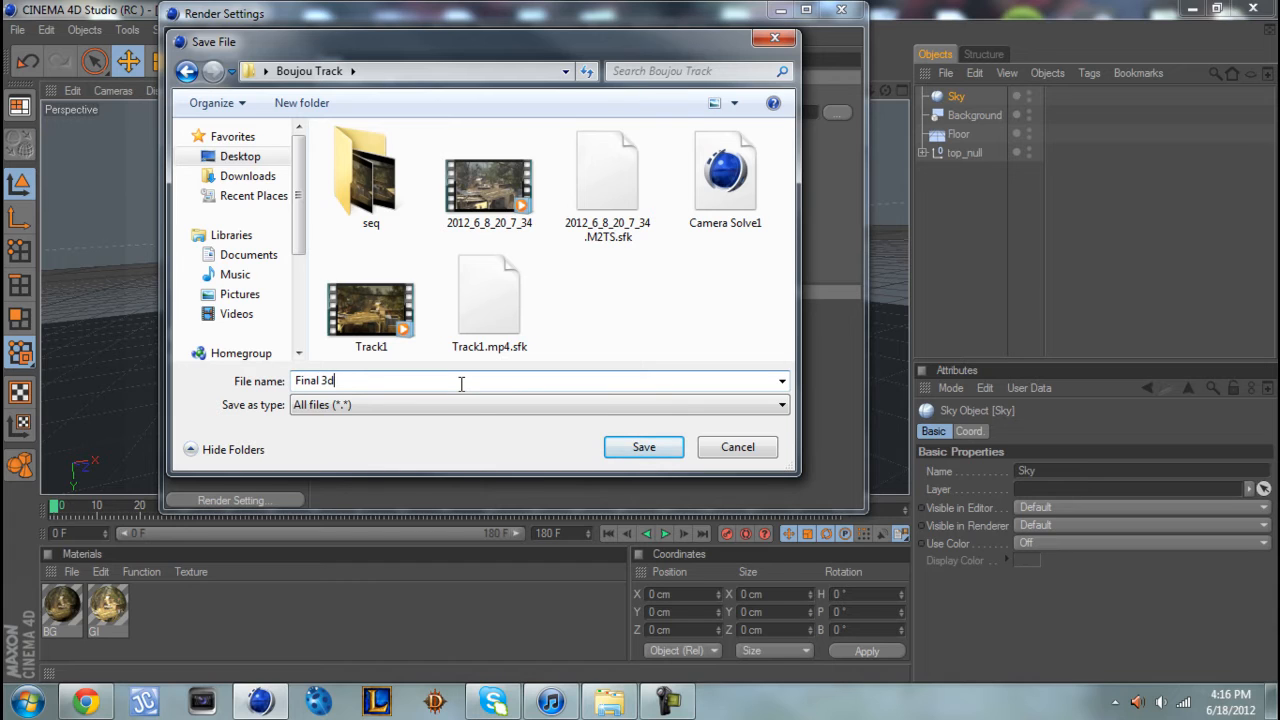
key("Return")
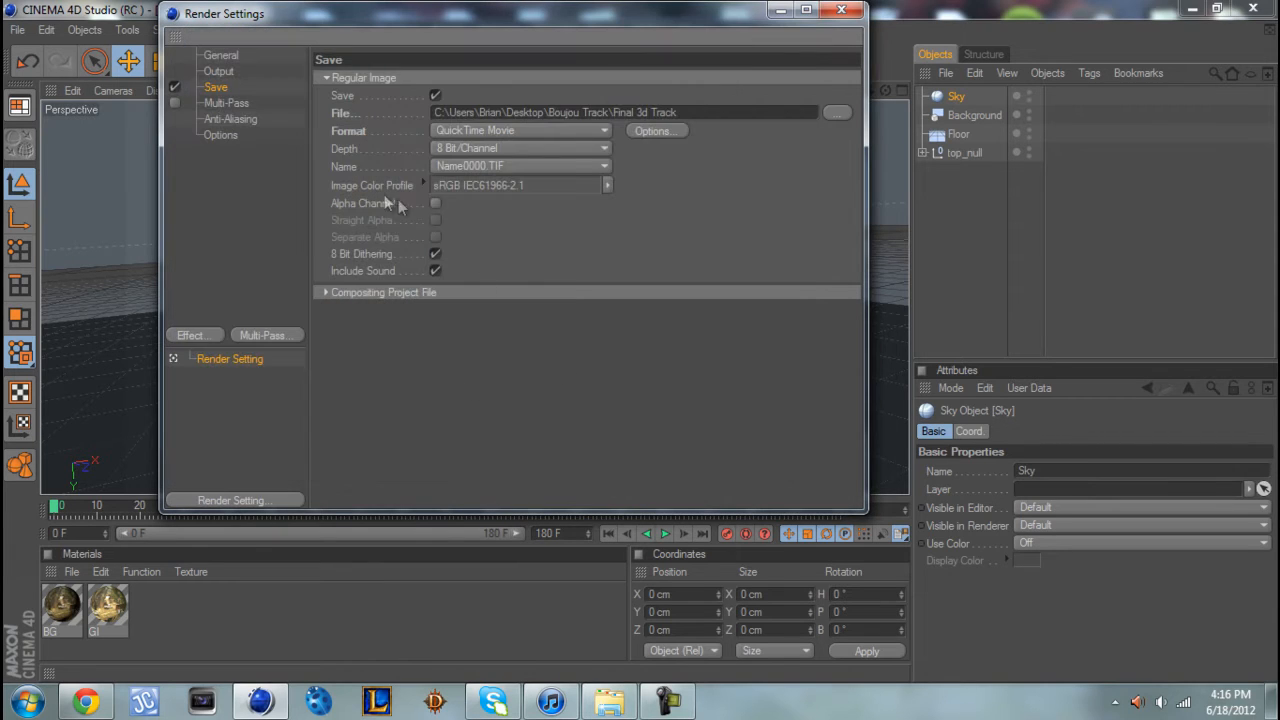
- Set the render output's frame range to All Frames
left_click(219, 71)
left_click(243, 54)
left_click(231, 88)
left_click(235, 73)
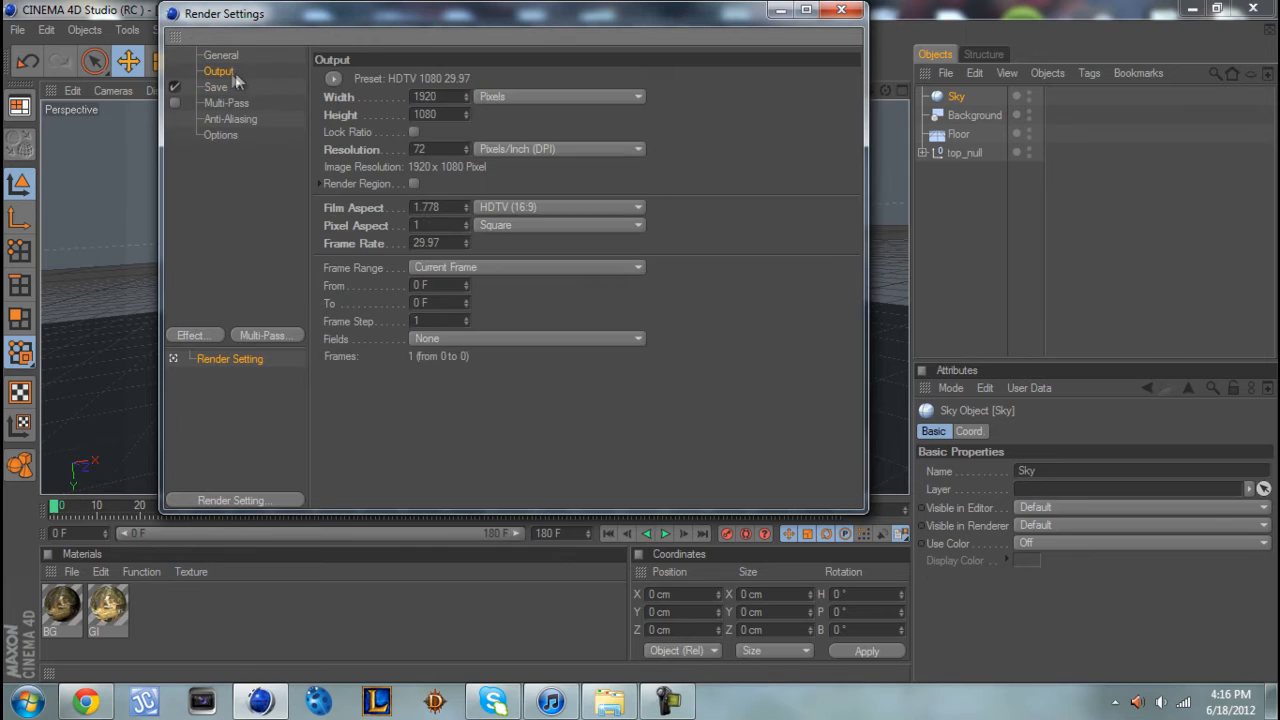
left_click(460, 265)
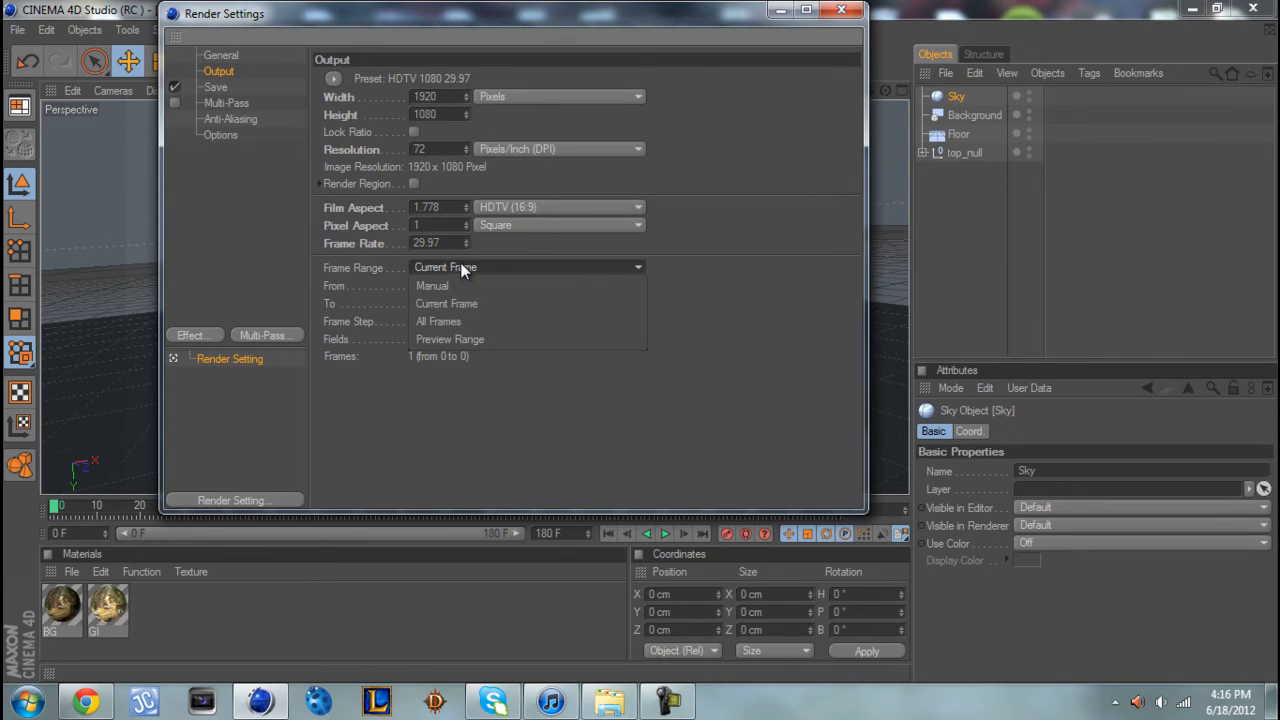
left_click(486, 322)
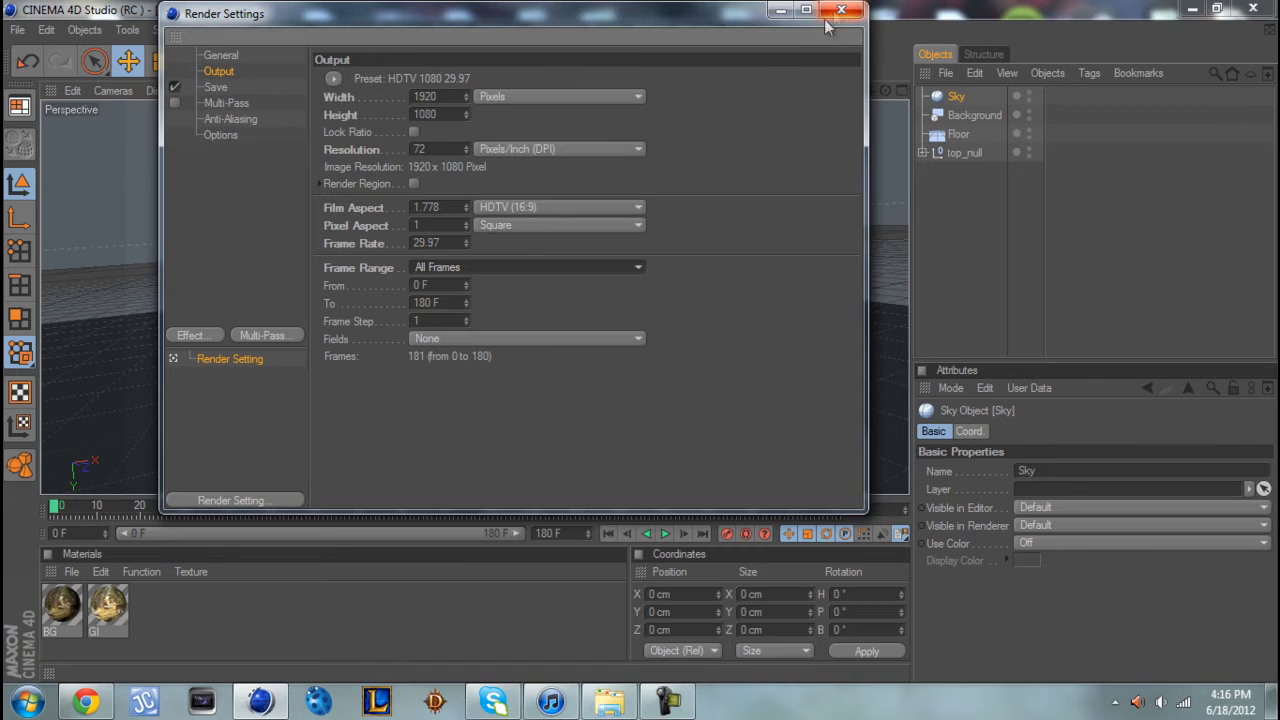
- Add the Global Illumination effect to the render settings and close them
left_click(195, 335)
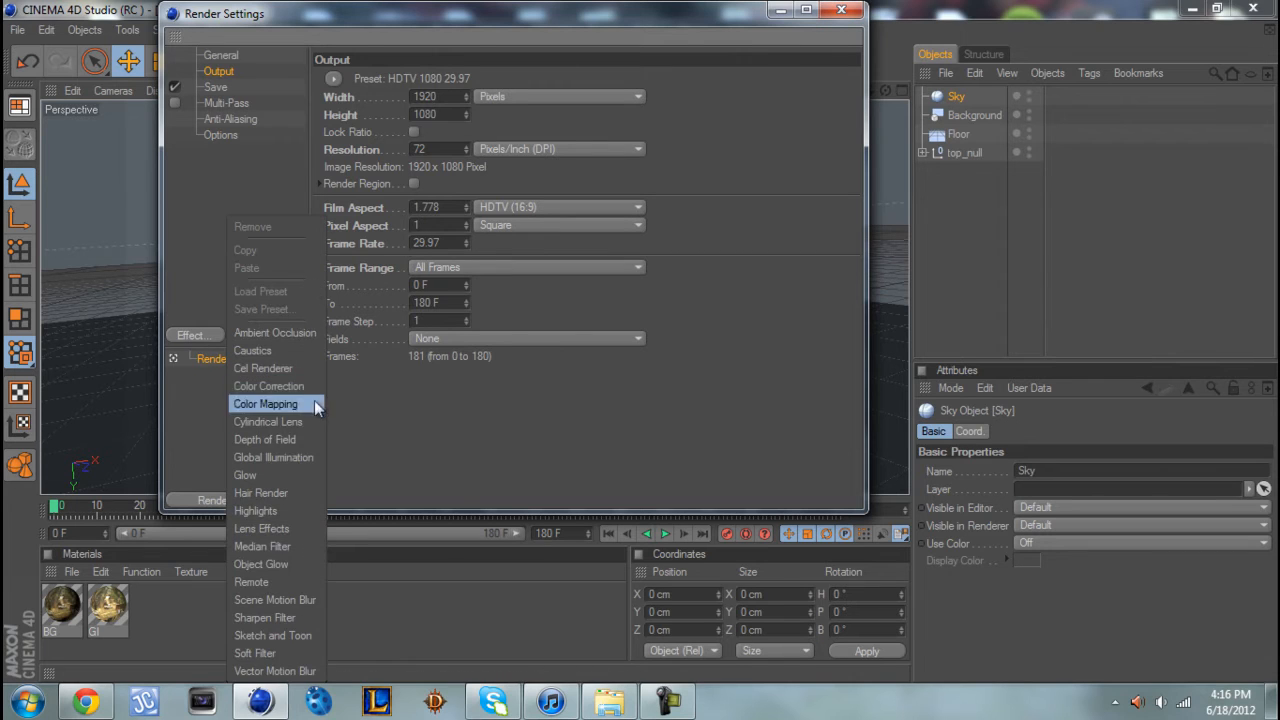
left_click(300, 457)
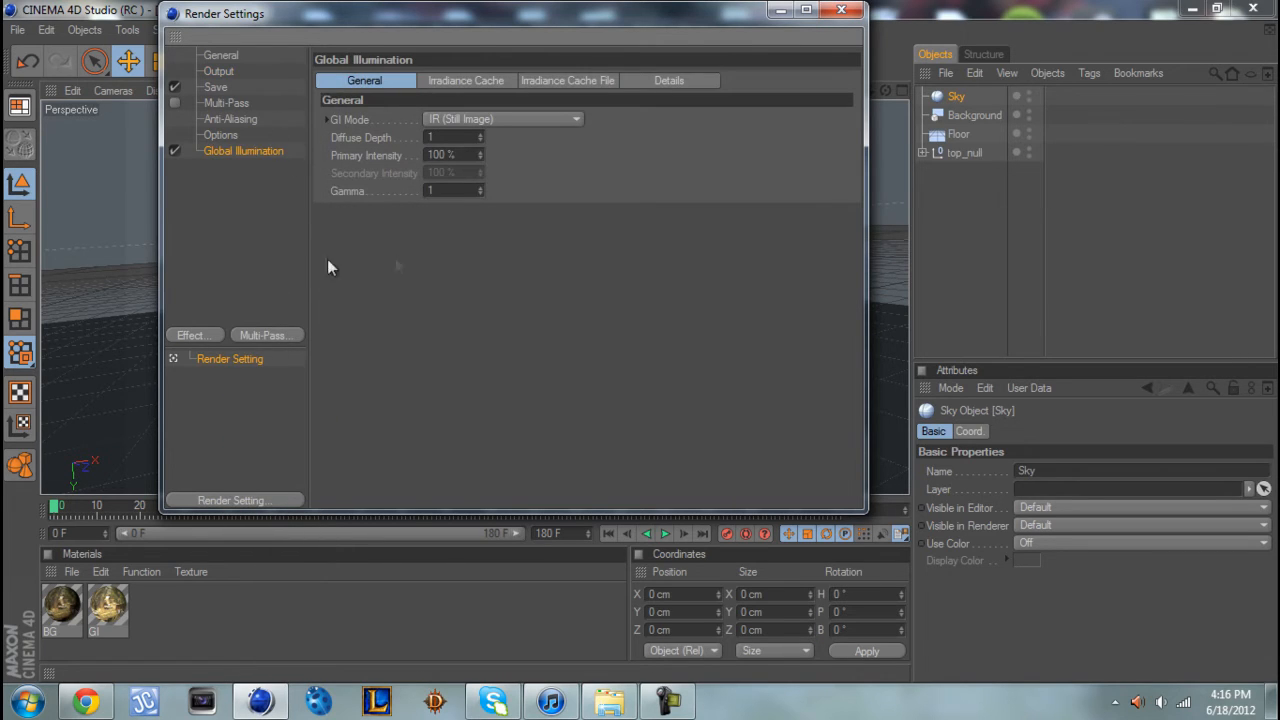
left_click(190, 335)
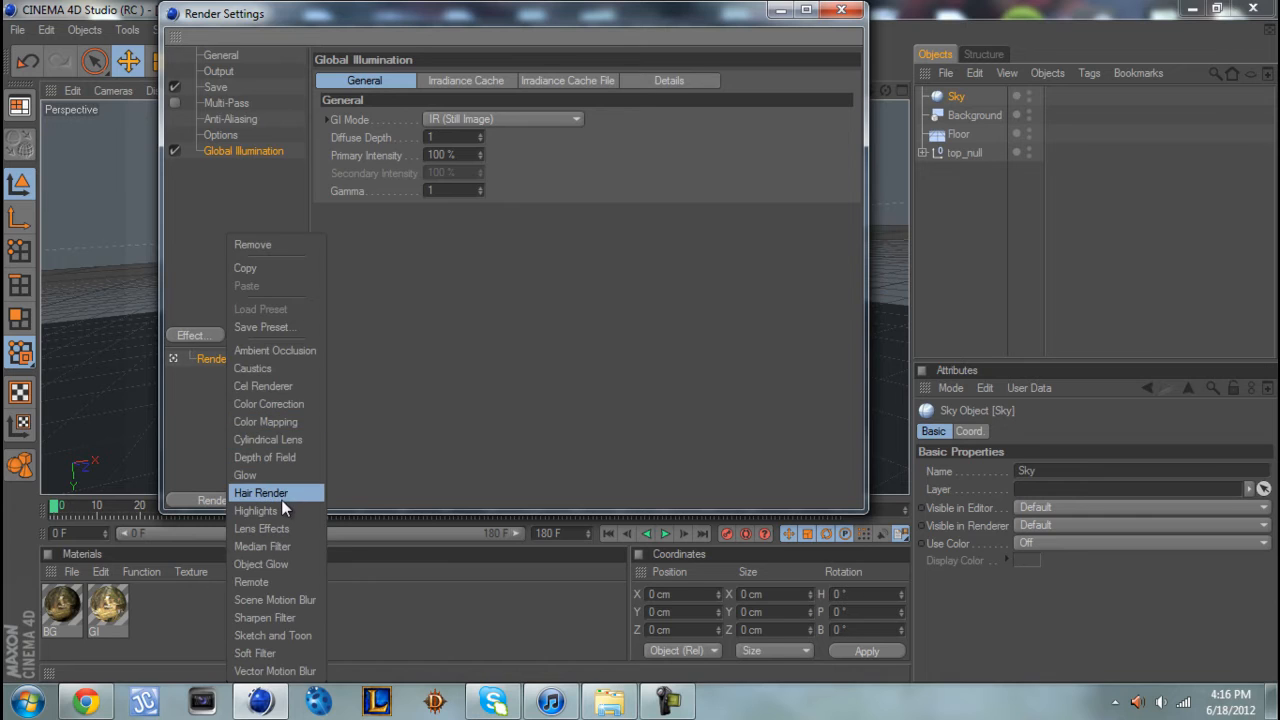
left_click(529, 334)
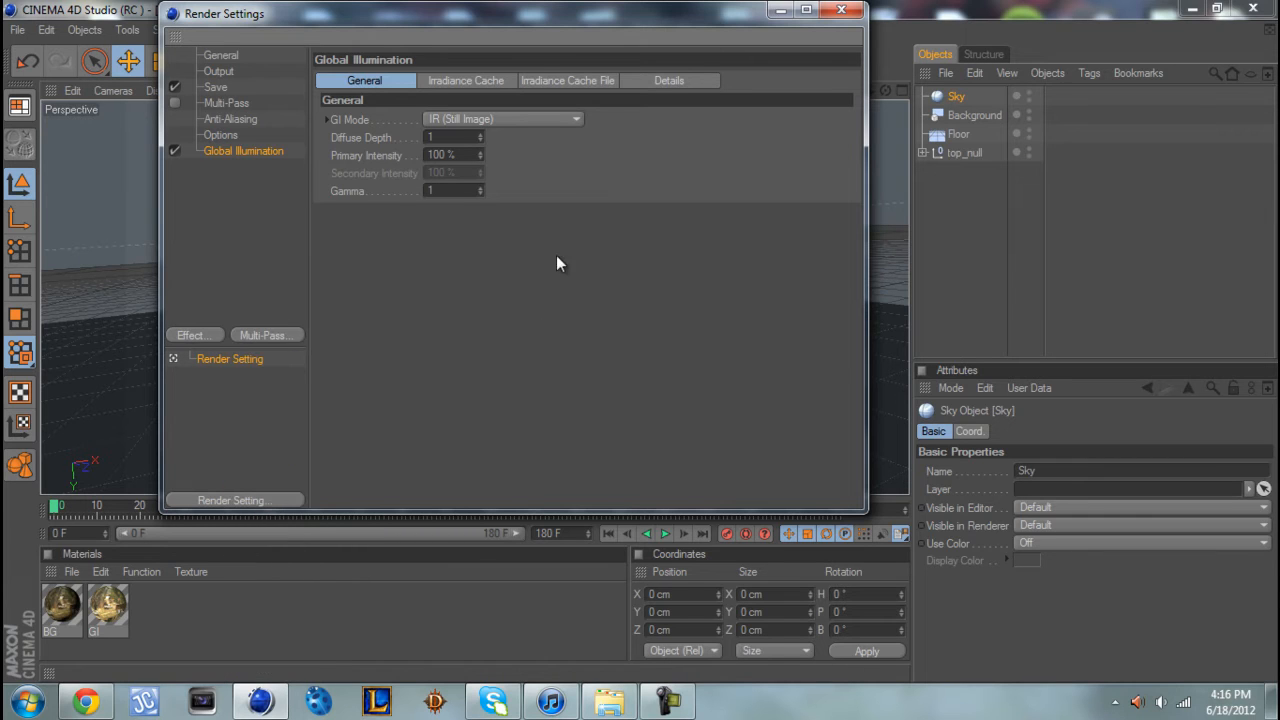
left_click(841, 10)
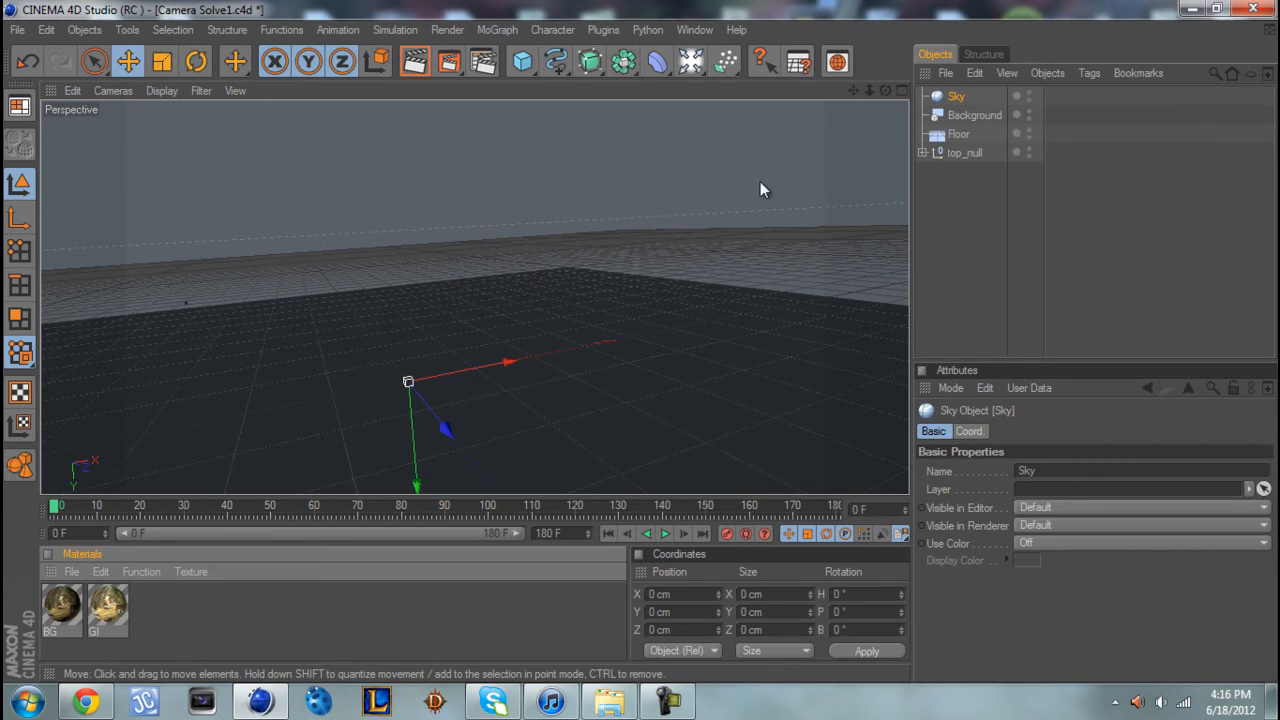
- Apply the BG material to the Background and Floor objects
left_click(963, 115)
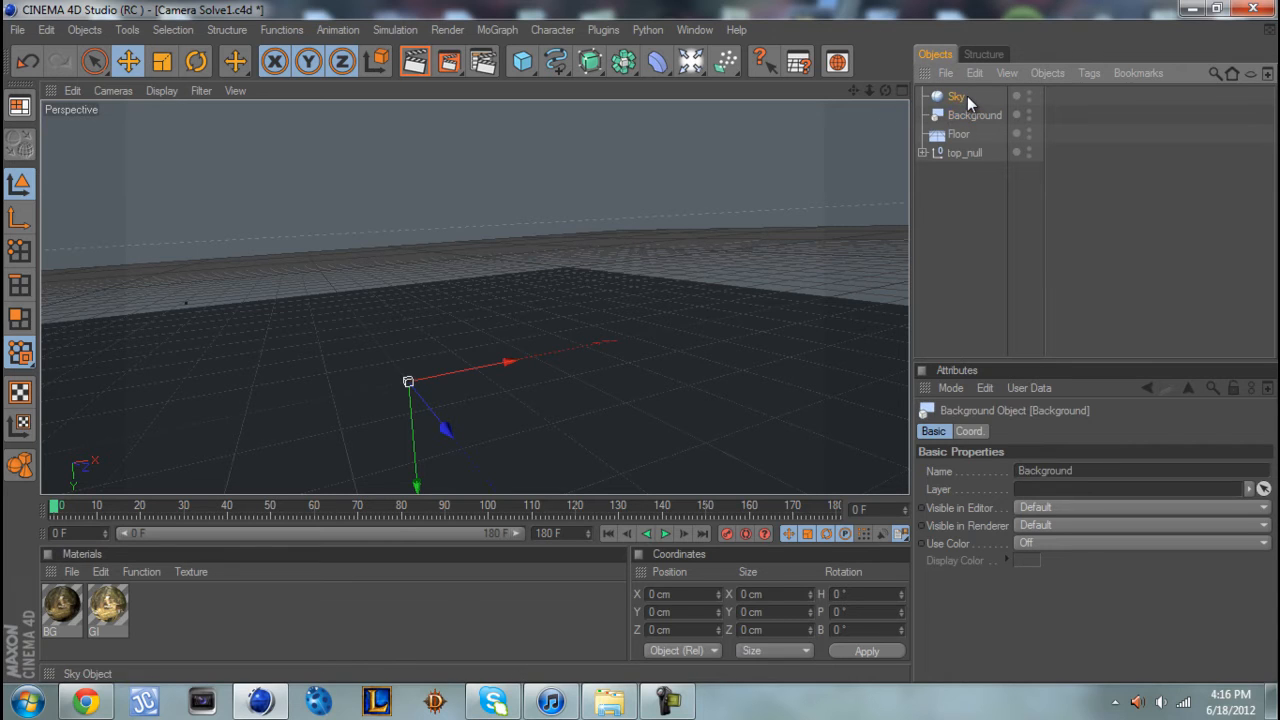
left_click_drag(62, 605, 955, 160)
left_click_drag(970, 114, 970, 115)
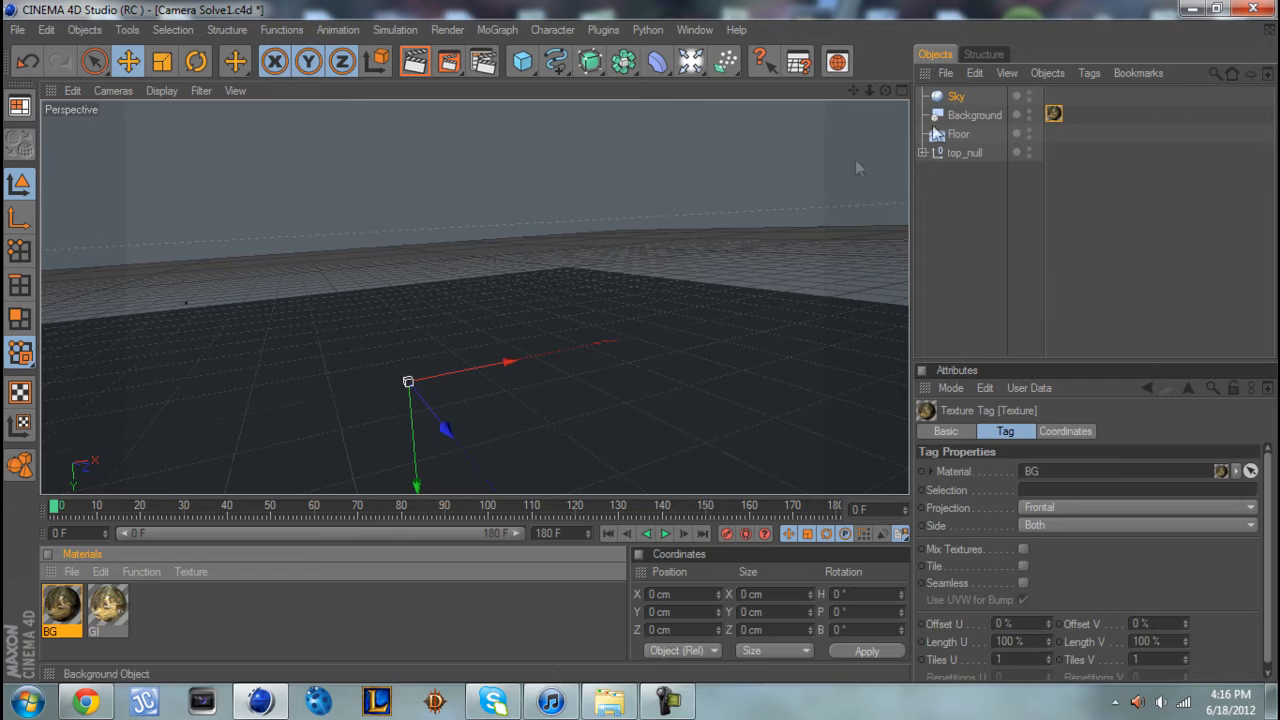
left_click_drag(960, 148, 973, 132)
- Apply the GI material to the Sky object
left_click(112, 606)
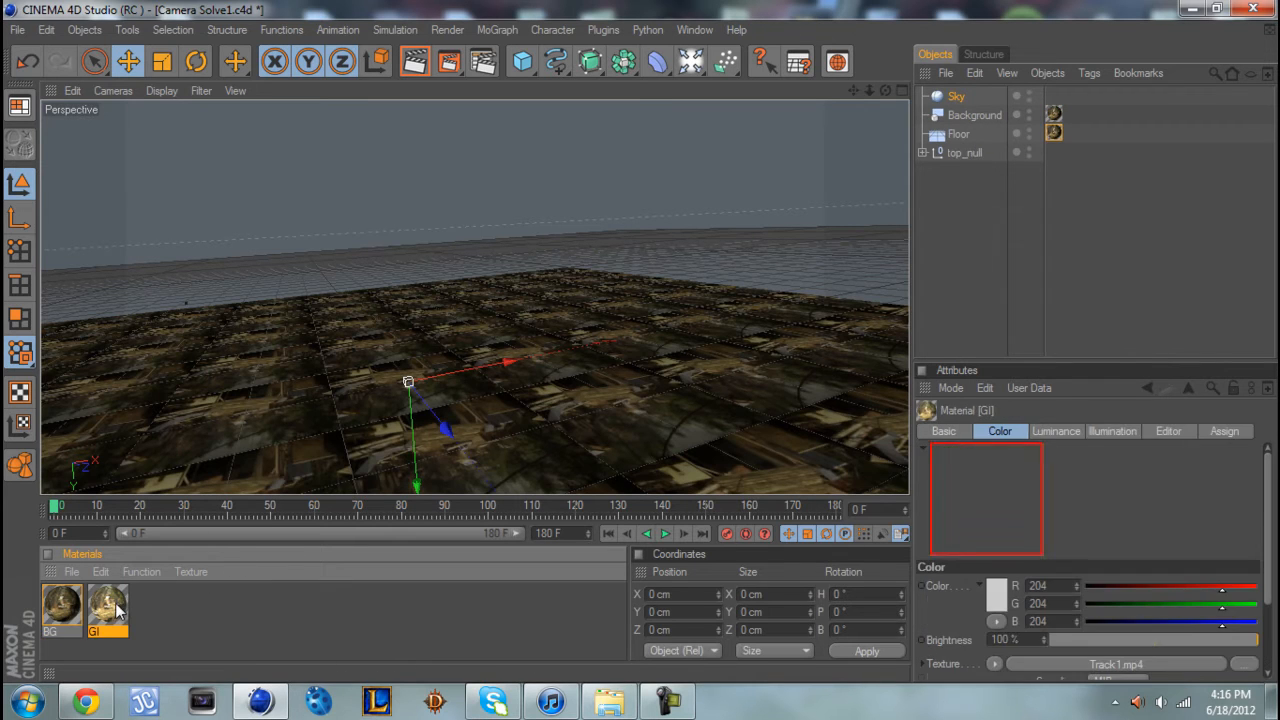
left_click_drag(118, 616, 370, 398)
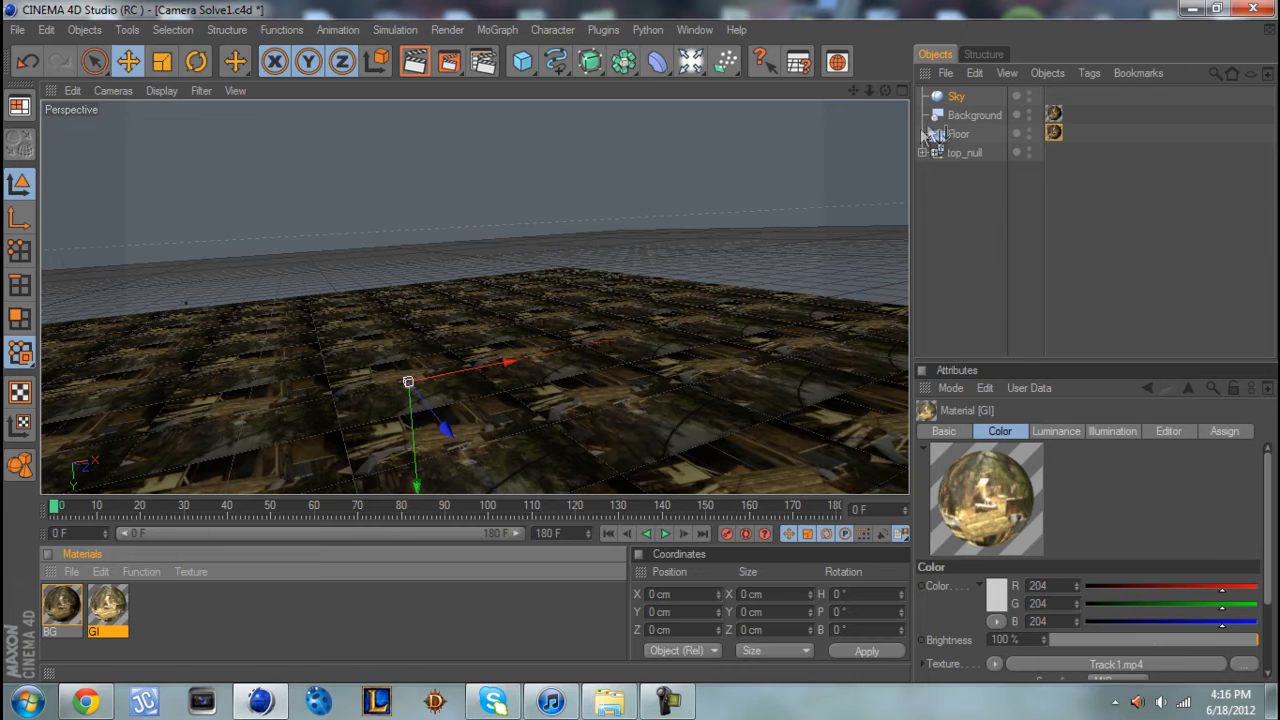
left_click_drag(958, 97, 960, 97)
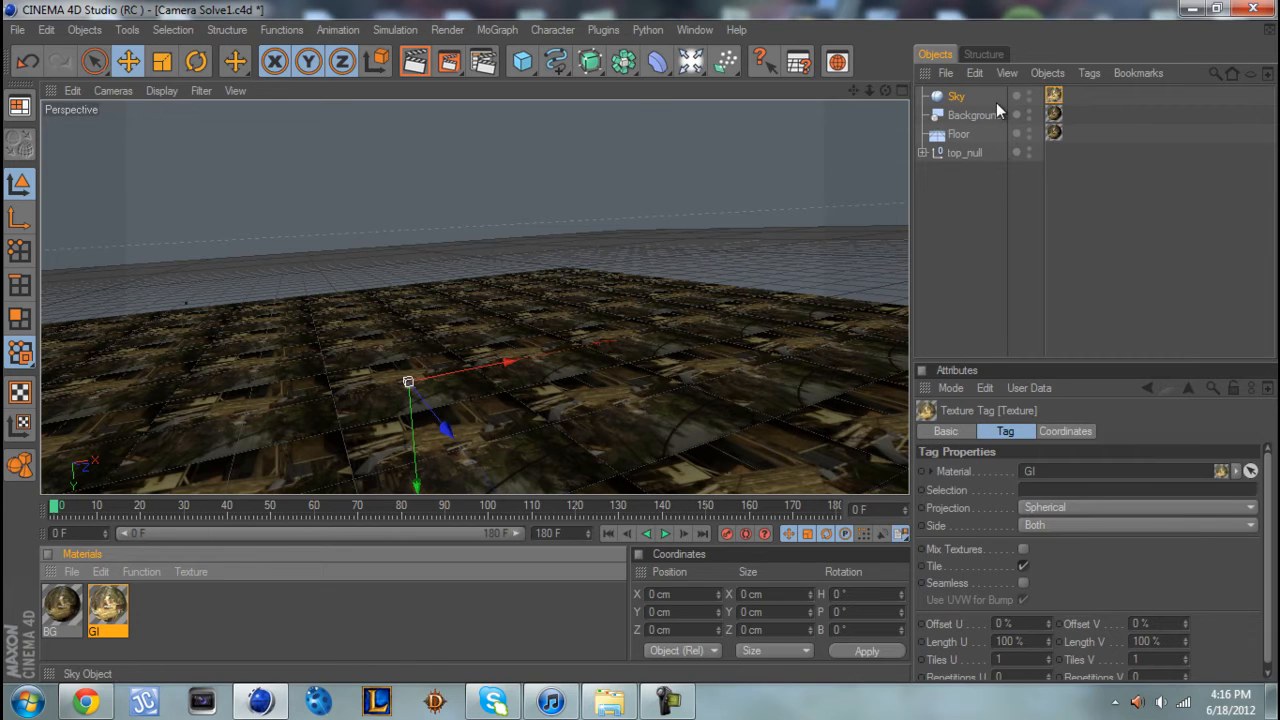
left_click(998, 115)
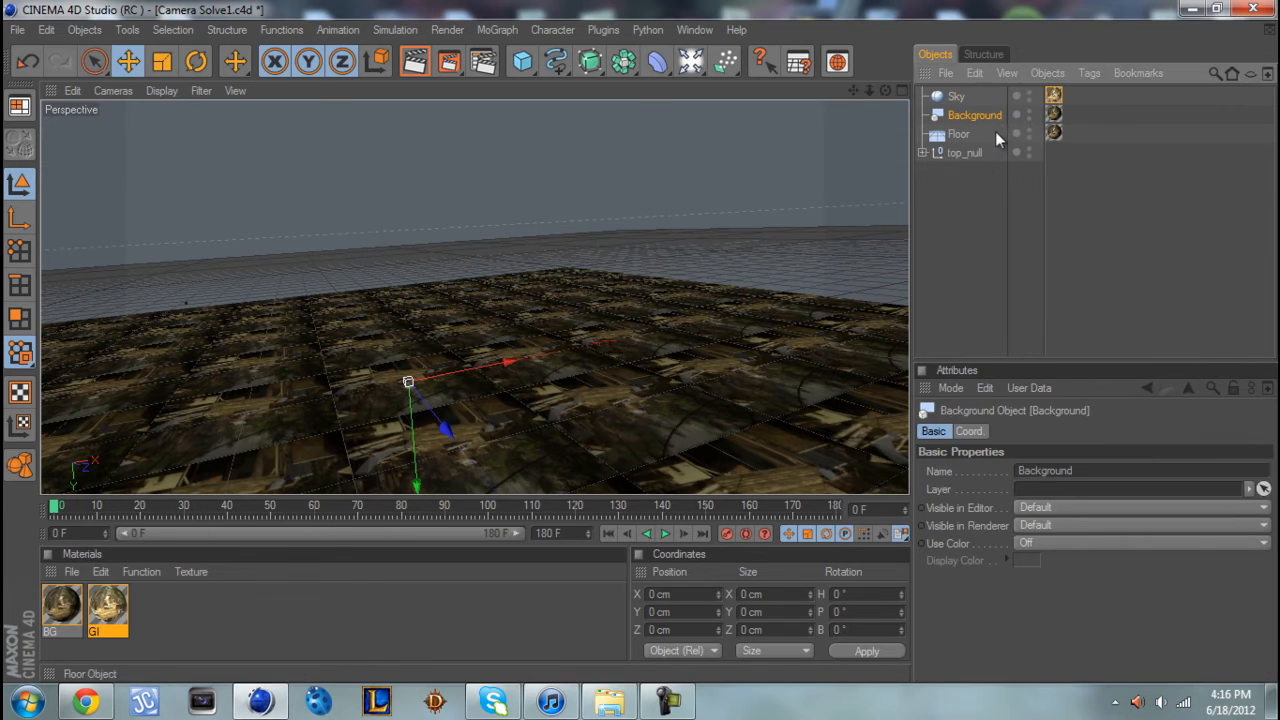
left_click(996, 131)
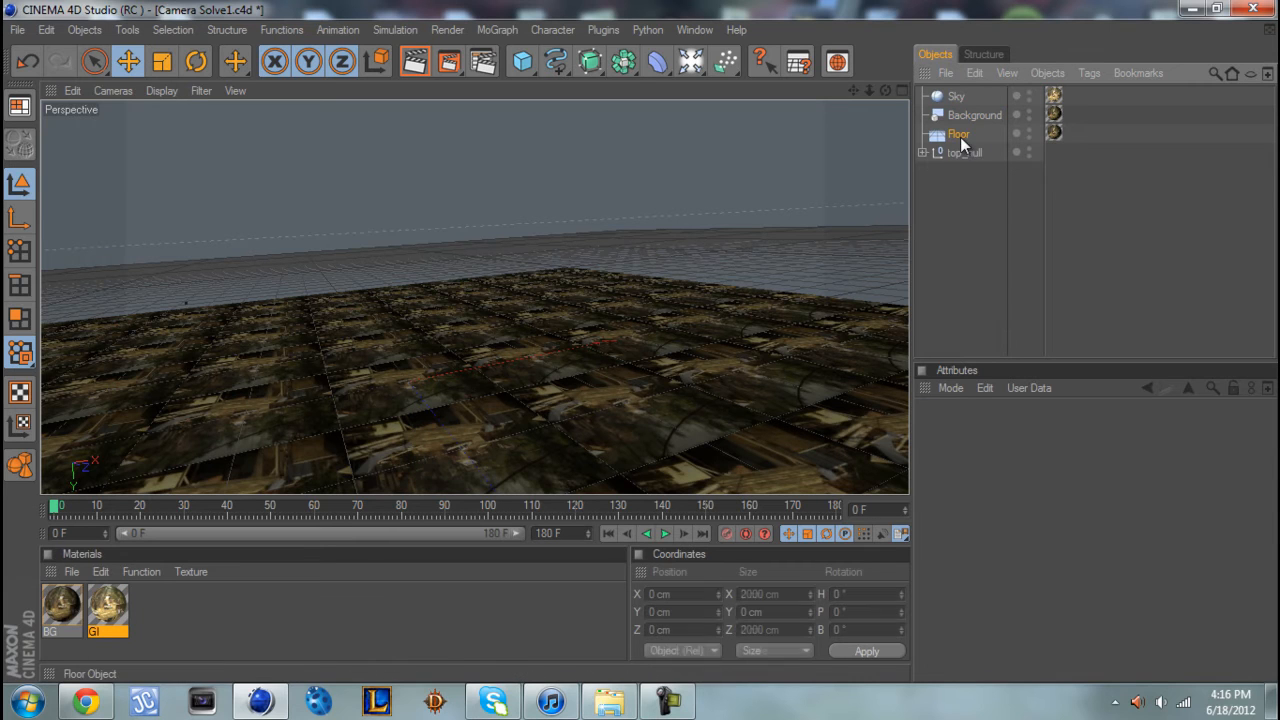
left_click(961, 137)
left_click(971, 113)
left_click(965, 134)
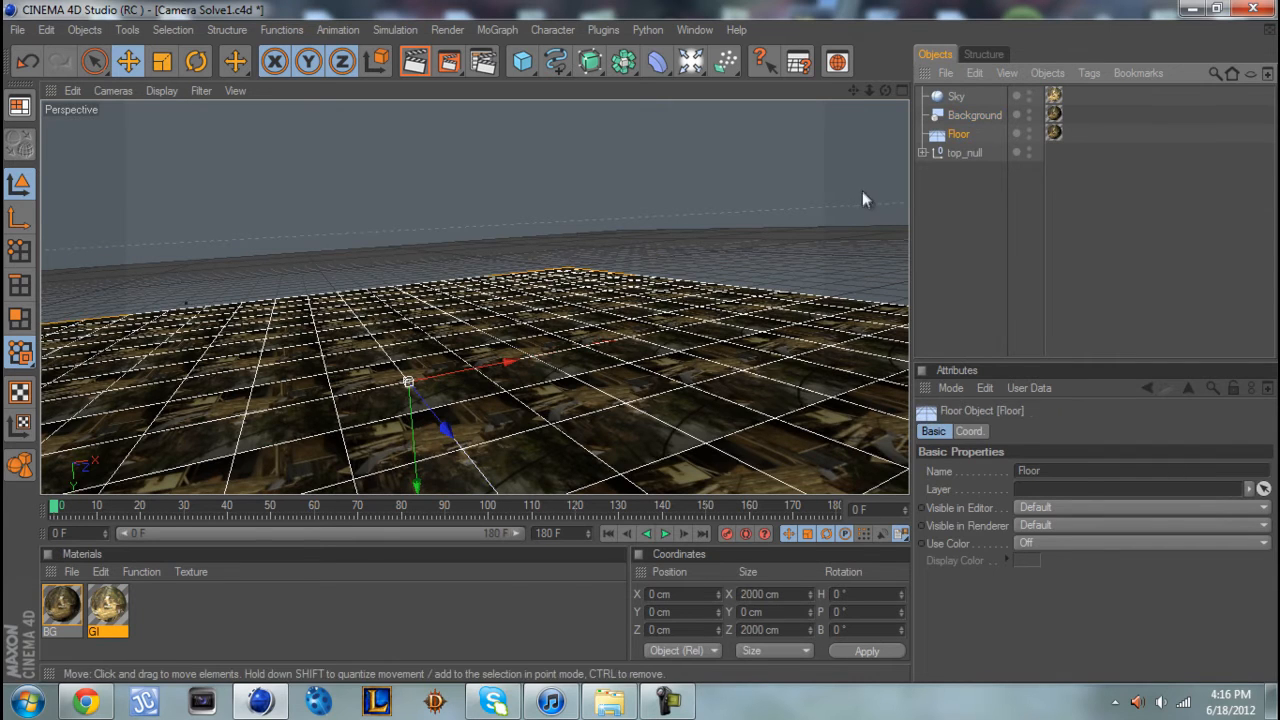
right_click(959, 136)
mouse_move(1019, 87)
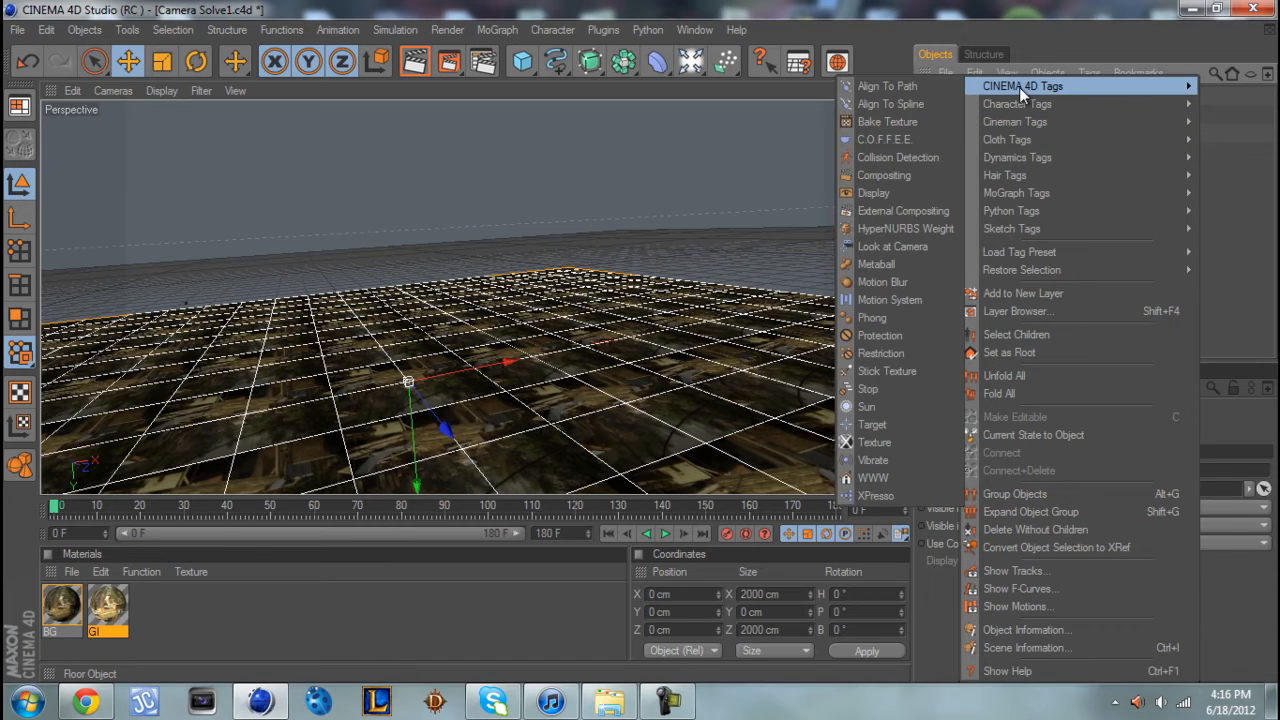
left_click(988, 115)
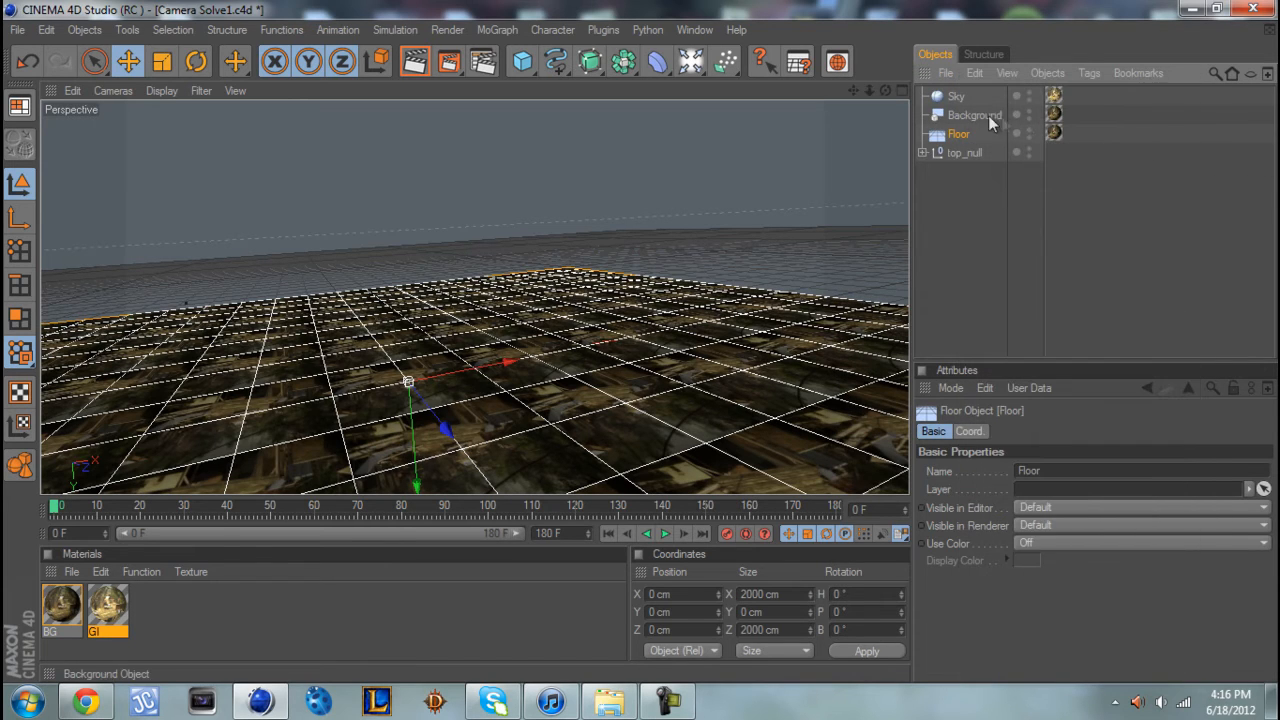
- Add a Compositing tag to the Sky object and turn off Seen by Camera
left_click(962, 97)
right_click(961, 96)
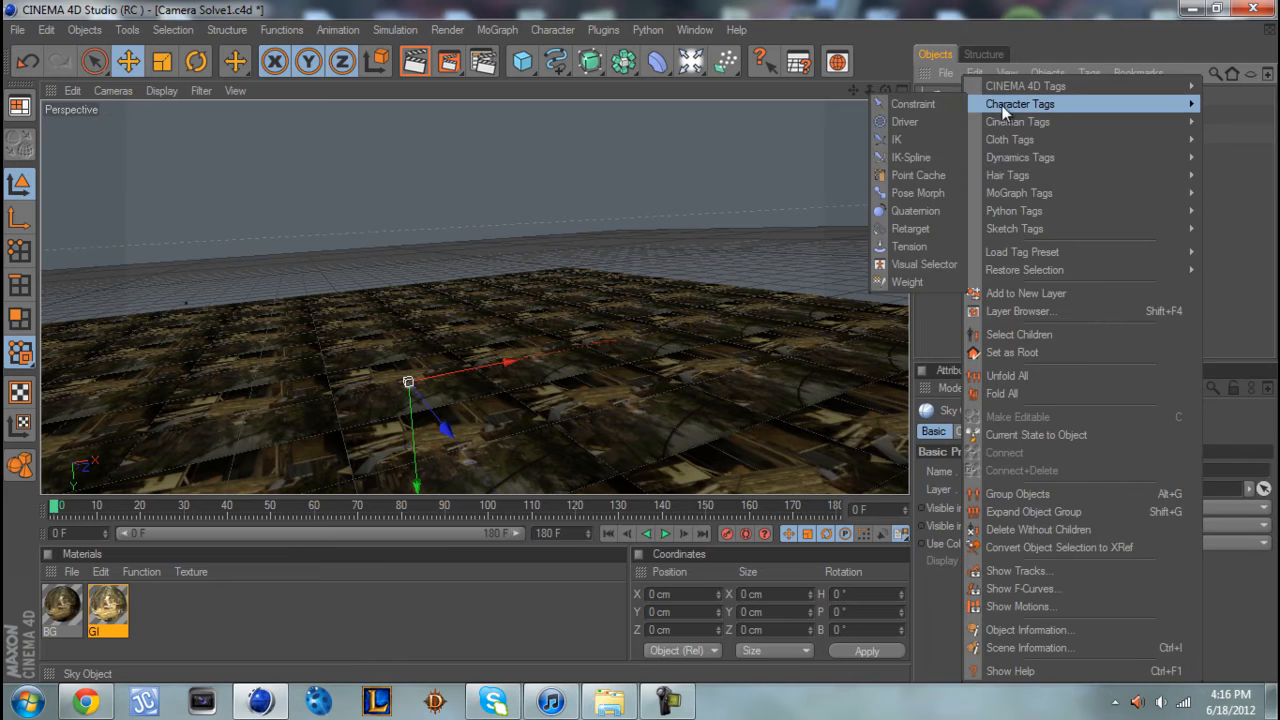
mouse_move(1014, 84)
left_click(909, 176)
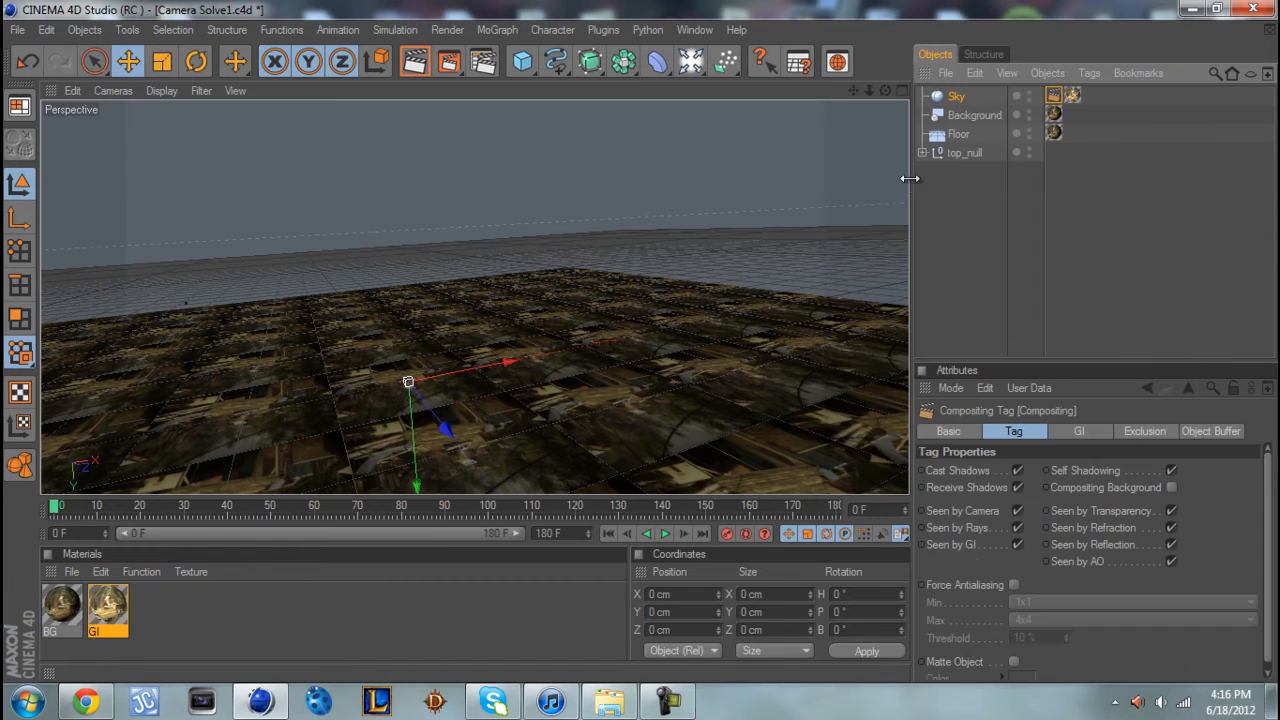
left_click(1017, 510)
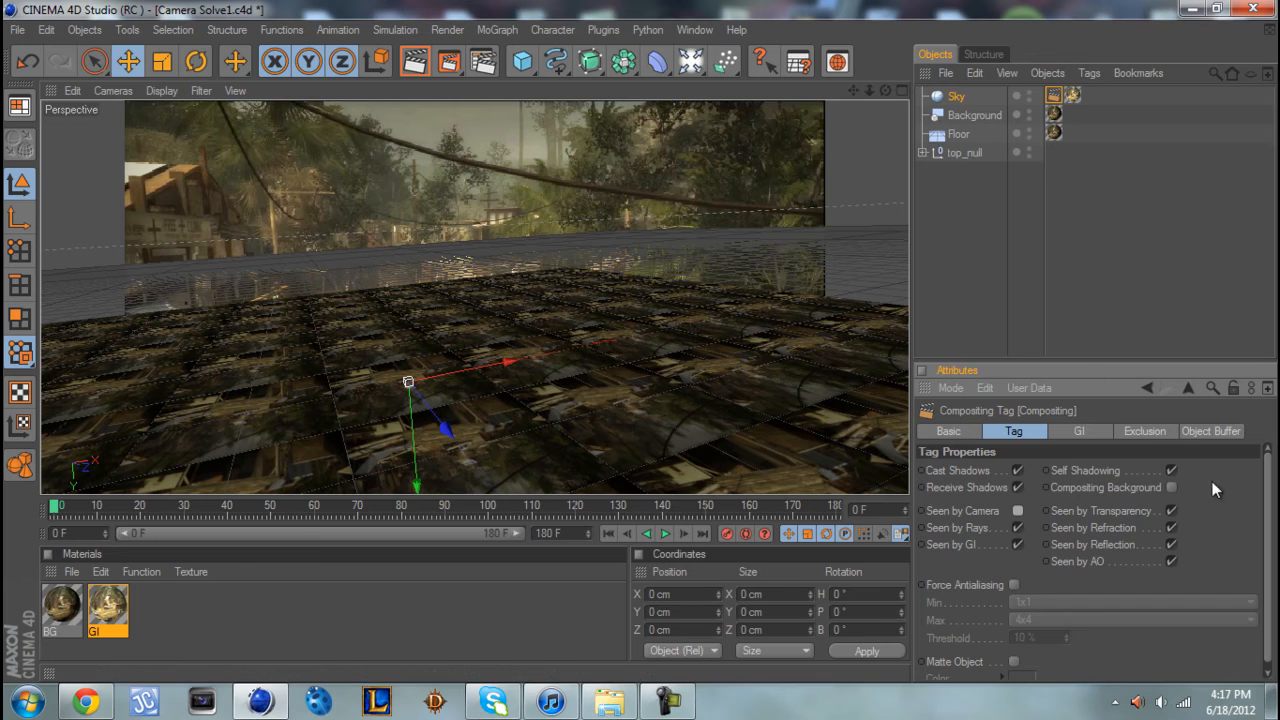
- Add a Compositing tag to the Floor, with Self Shadowing off and Compositing Background on
left_click(962, 135)
right_click(962, 135)
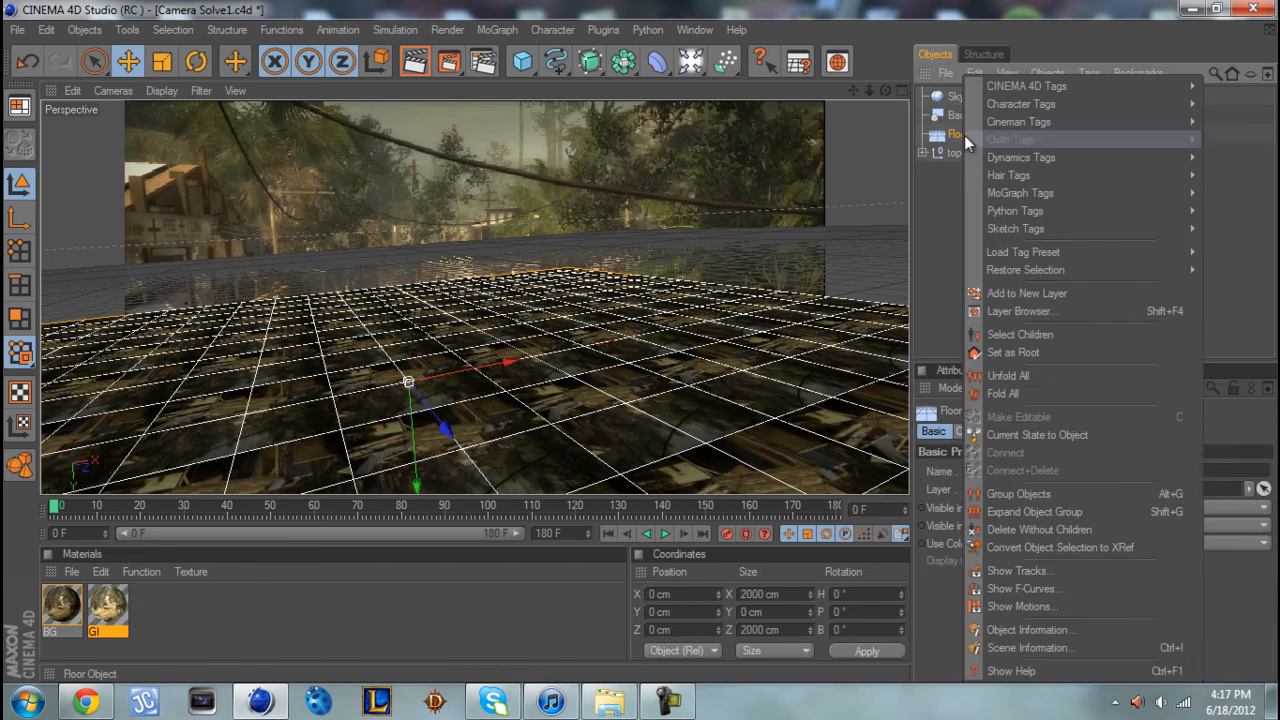
mouse_move(1052, 90)
left_click(889, 175)
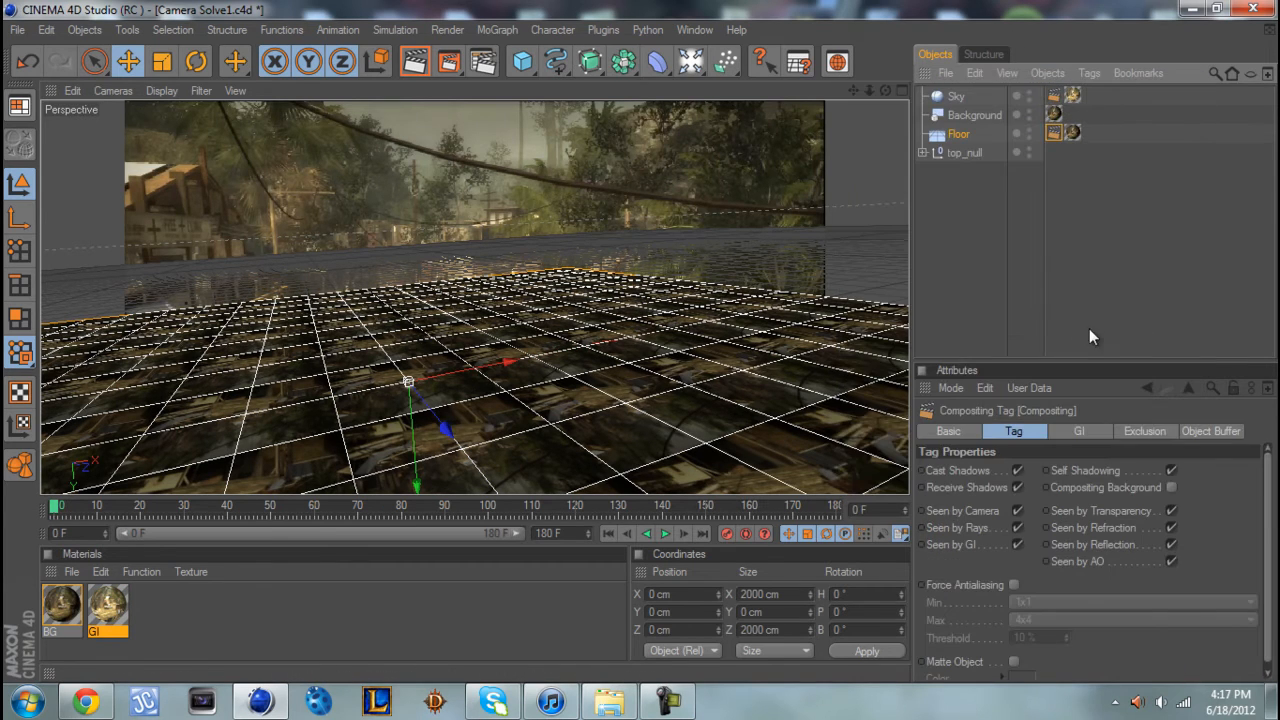
left_click(1170, 470)
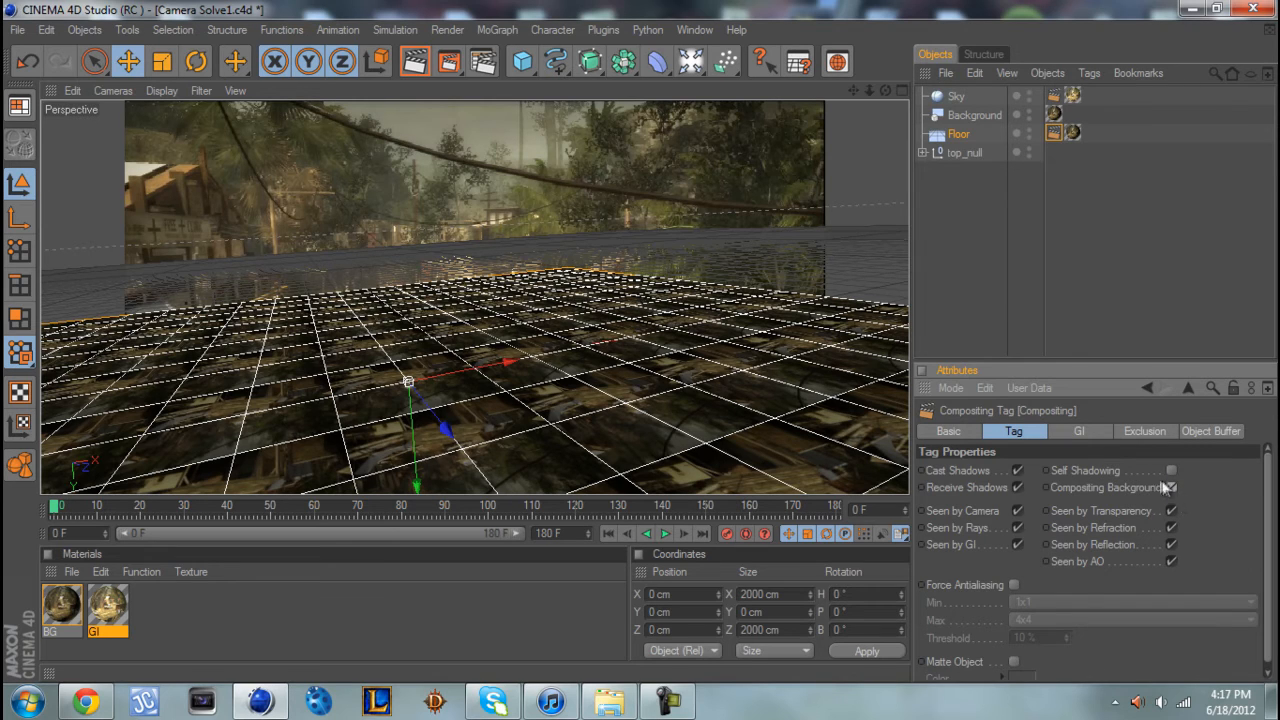
- Set the projection of the Floor's BG texture tag to Frontal and deselect the object
left_click(1073, 132)
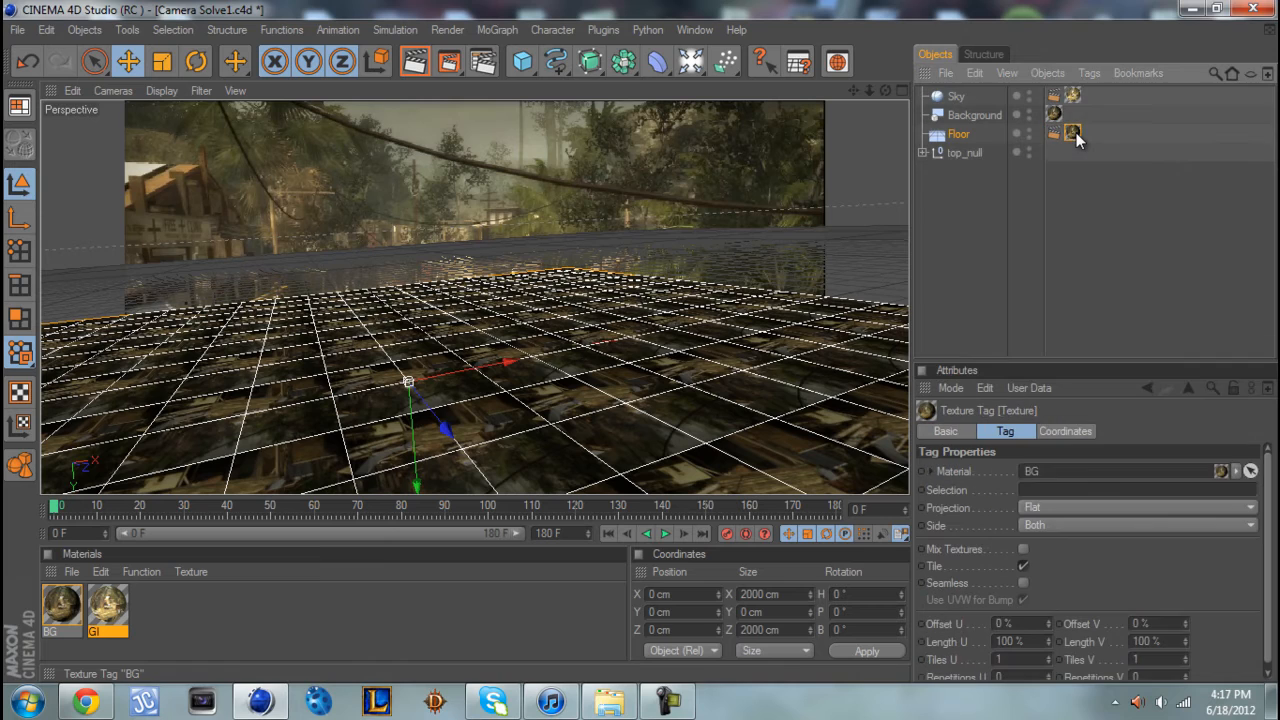
left_click(1052, 510)
left_click(1063, 592)
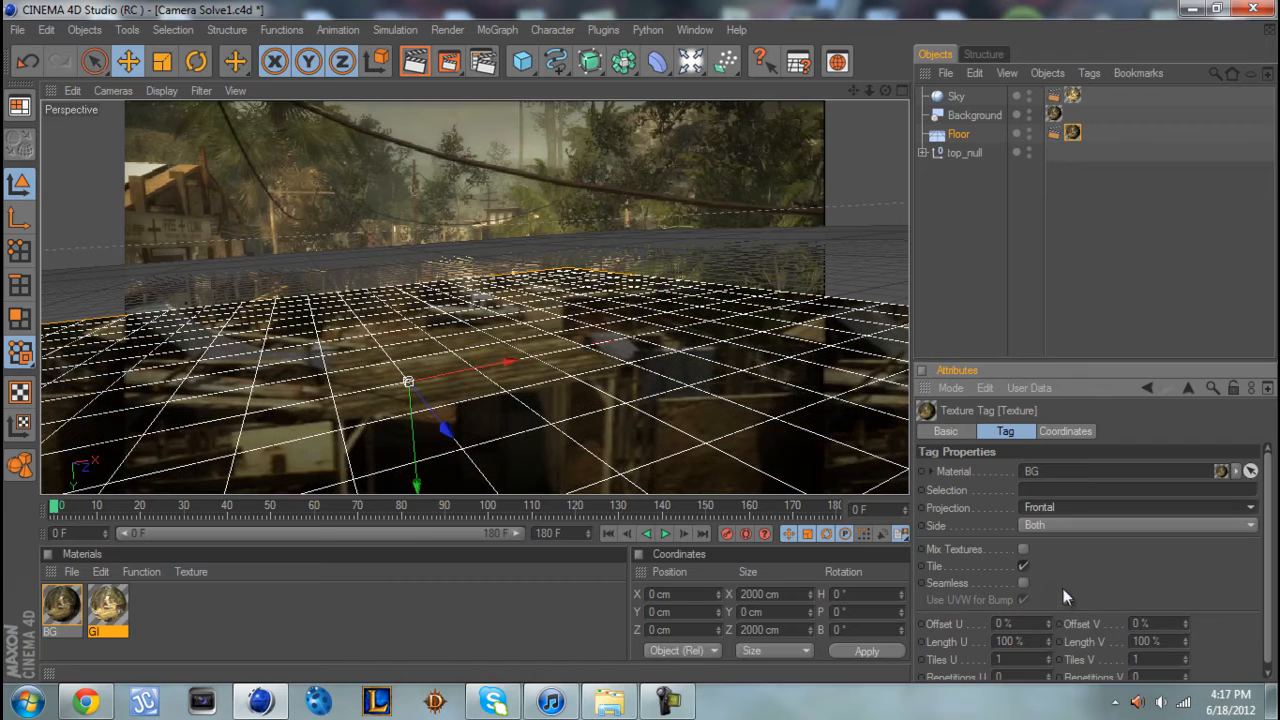
left_click(980, 115)
left_click(977, 97)
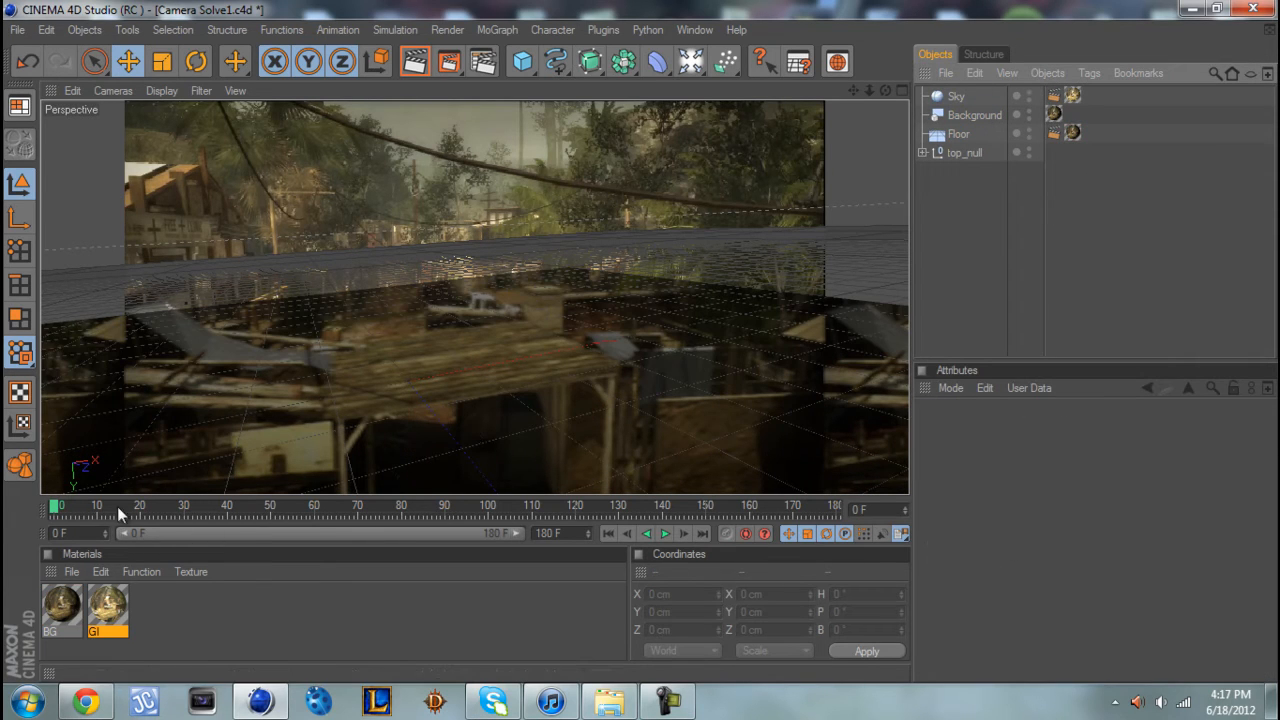
- Scrub through the timeline to check the tracked footage and return to frame 0
left_click(189, 507)
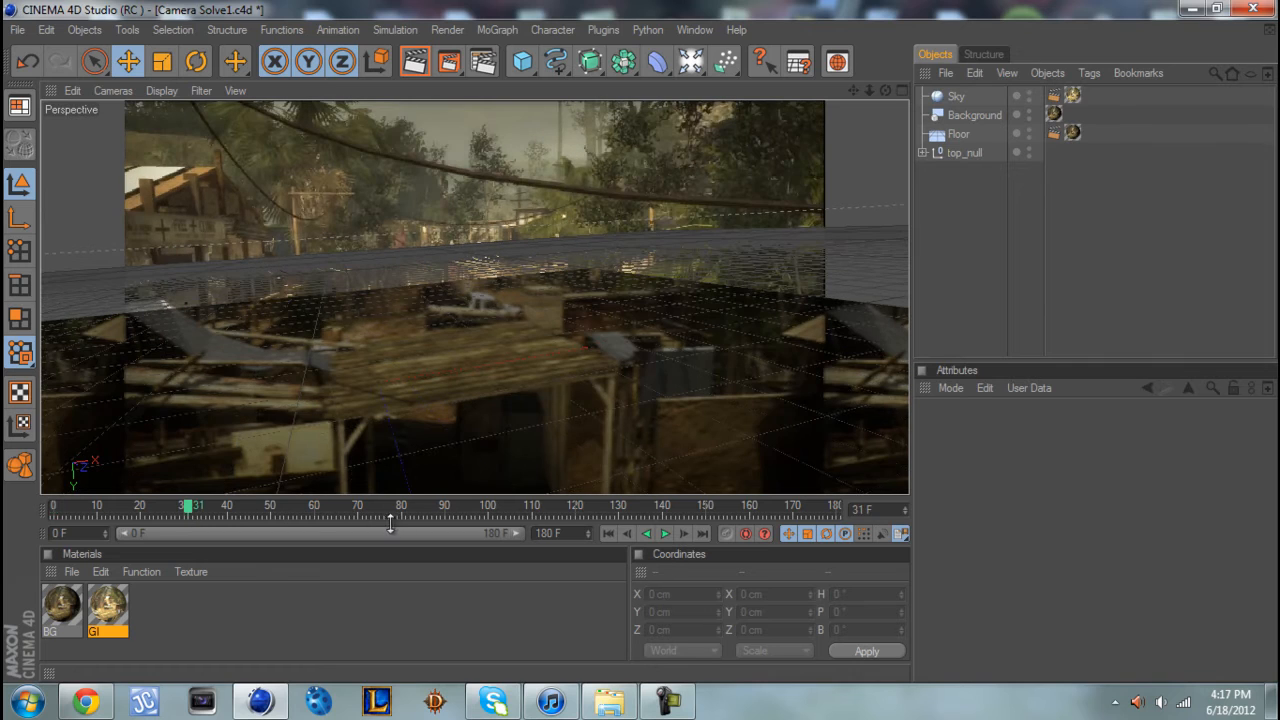
left_click(530, 511)
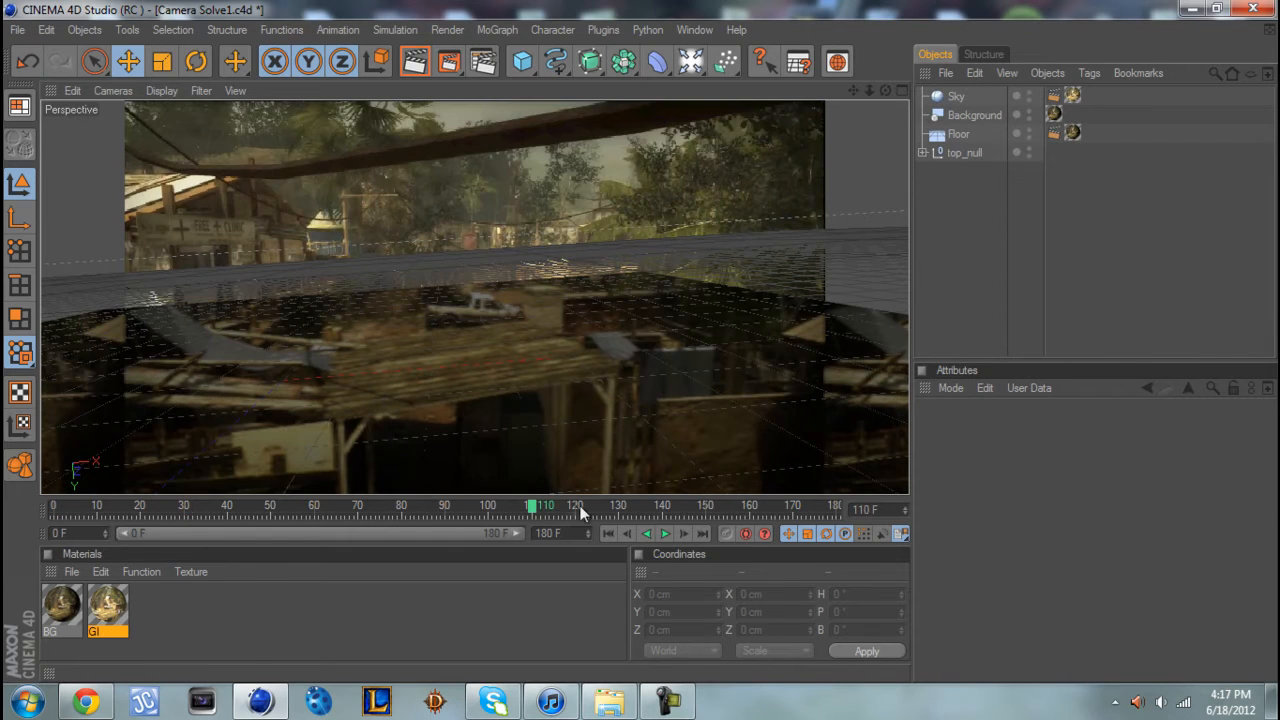
left_click(636, 507)
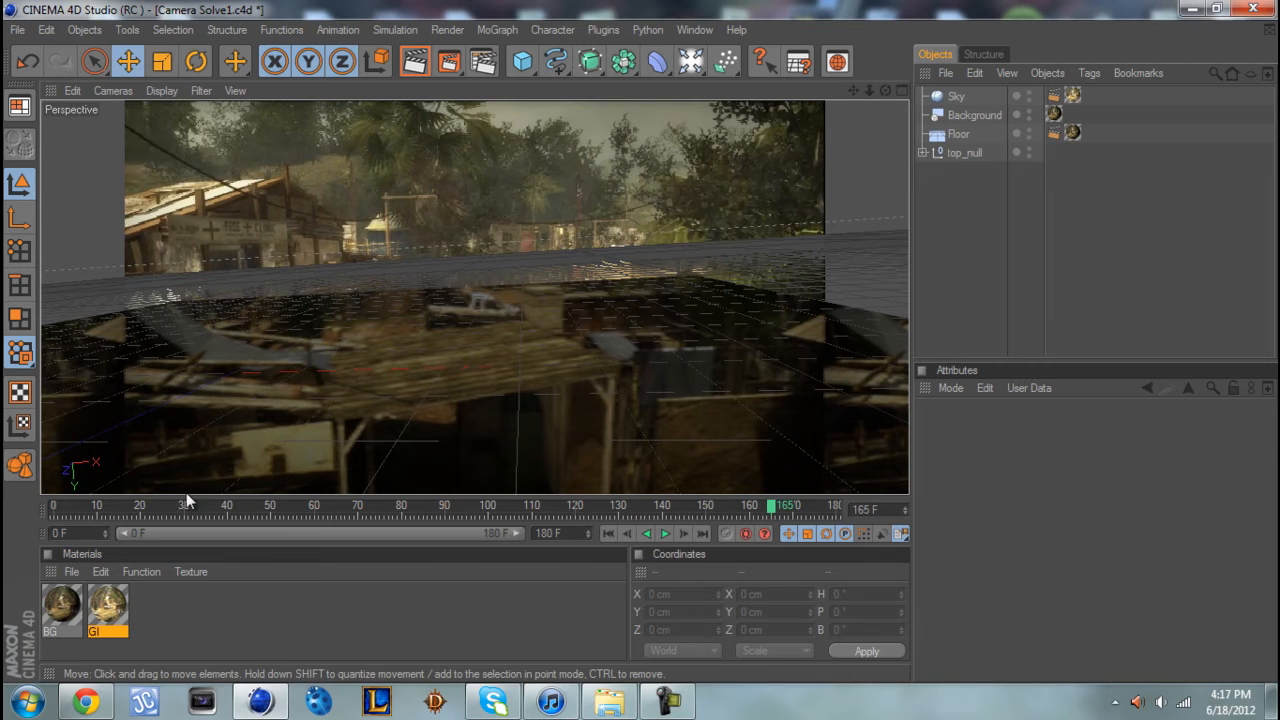
left_click(54, 508)
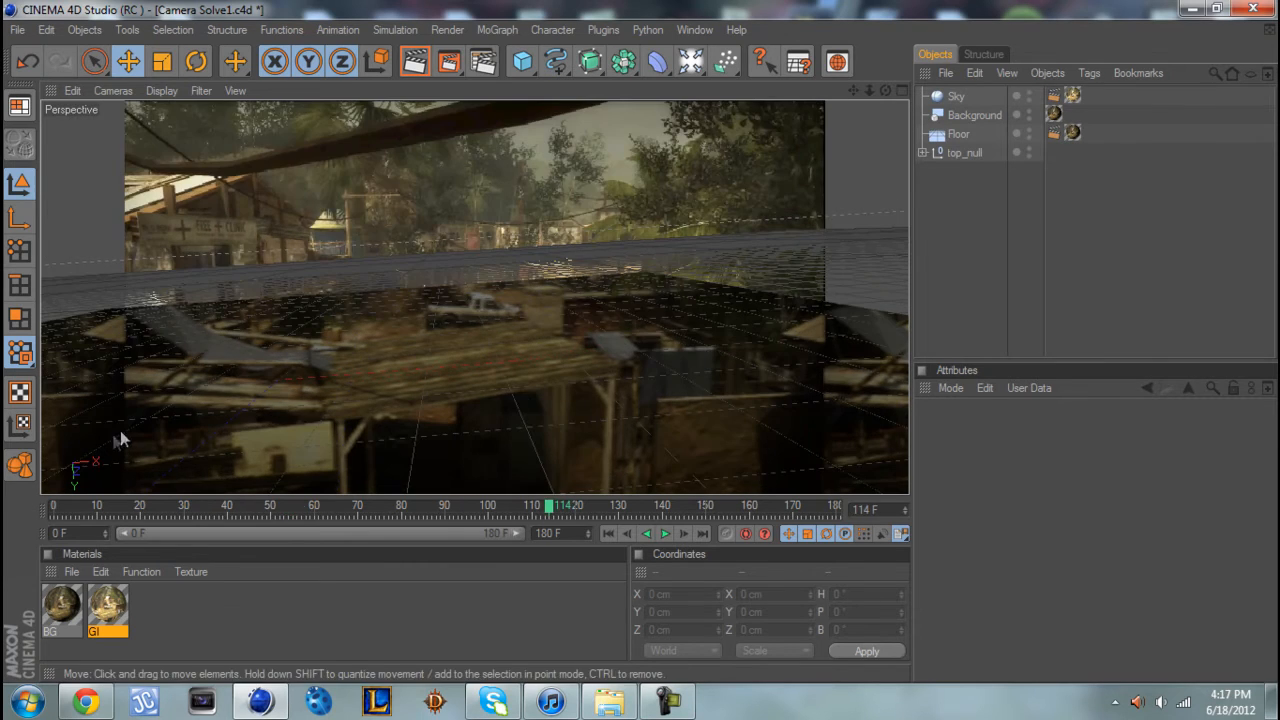
left_click(54, 505)
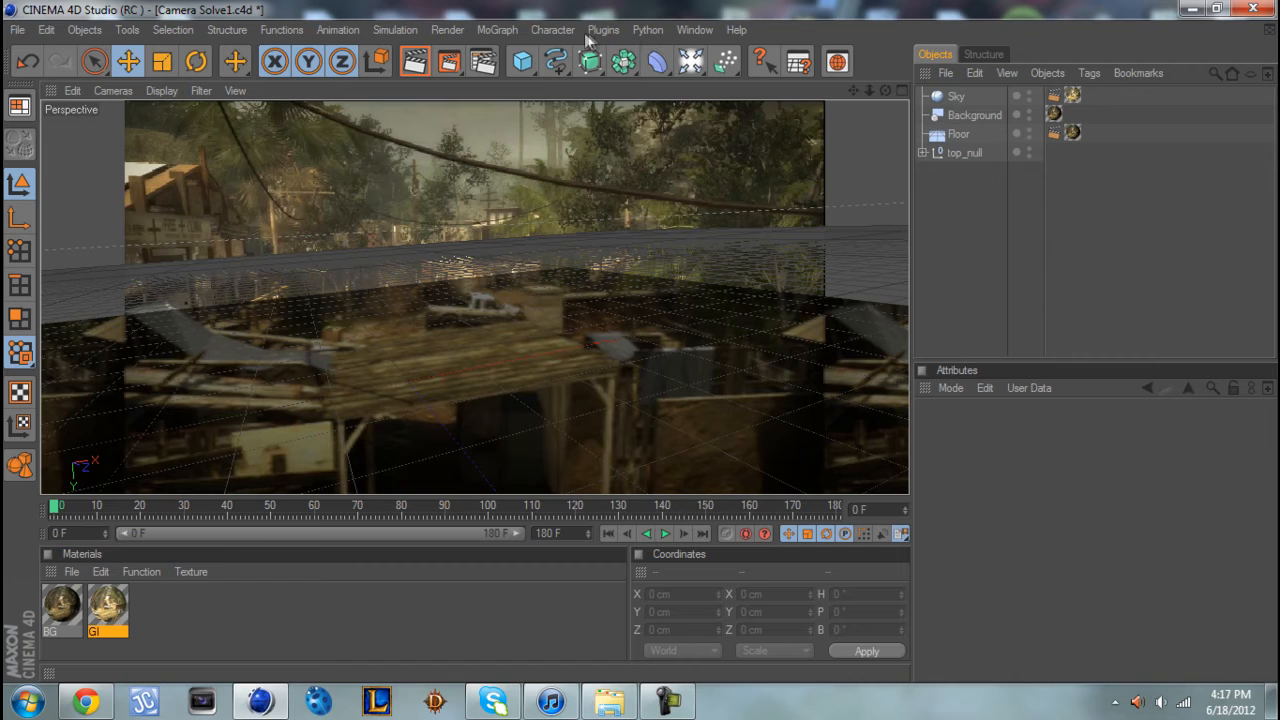
- Add a MoText object raised to about Y -192 cm and set its text to Track
left_click(510, 31)
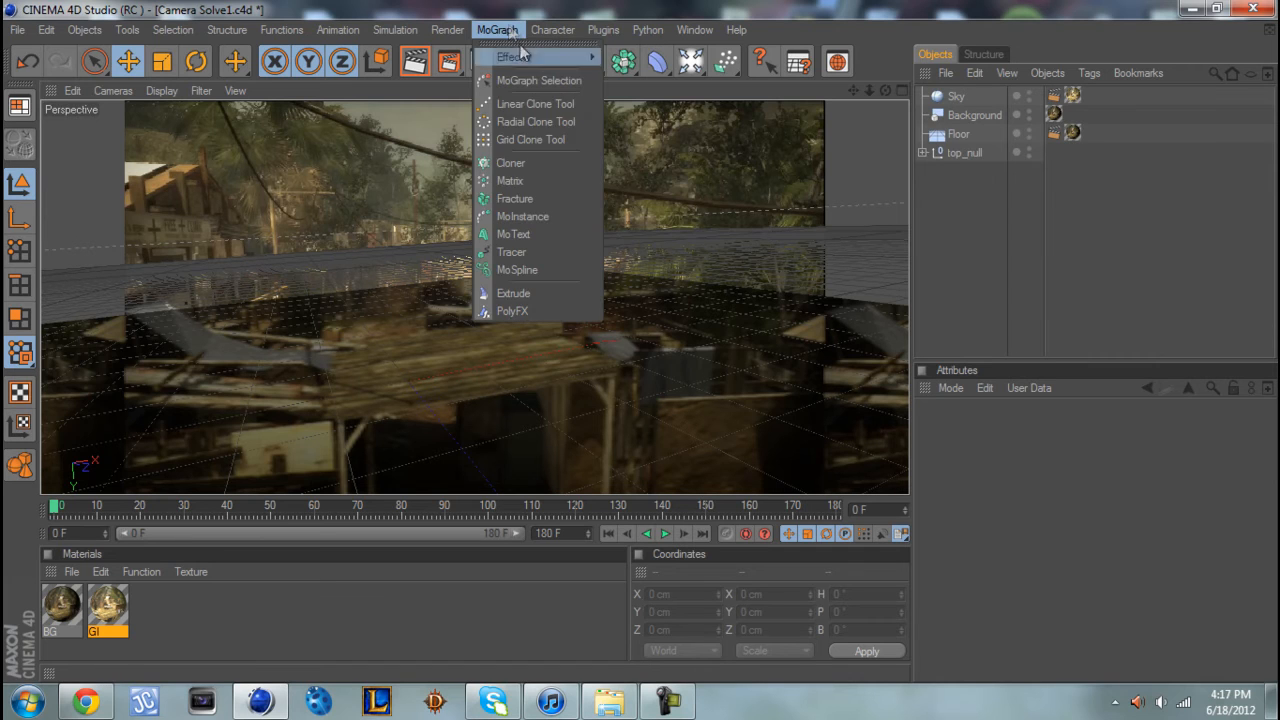
left_click(563, 234)
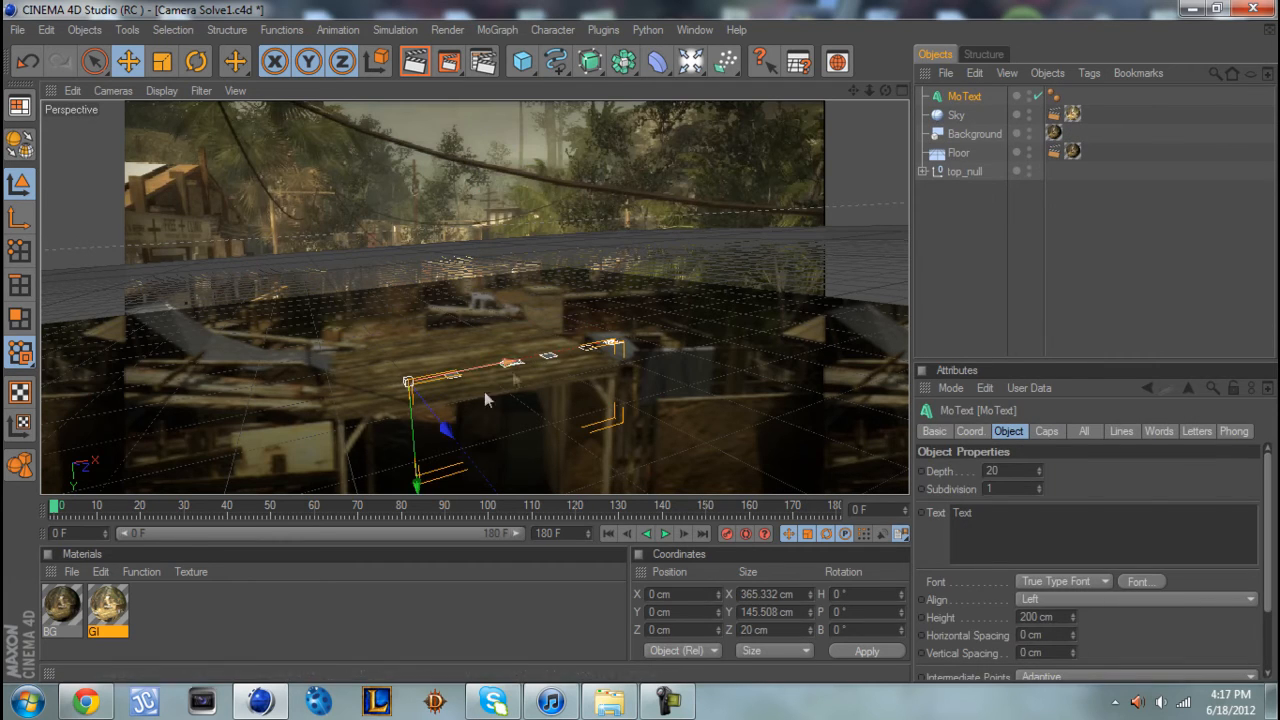
left_click_drag(409, 415, 406, 318)
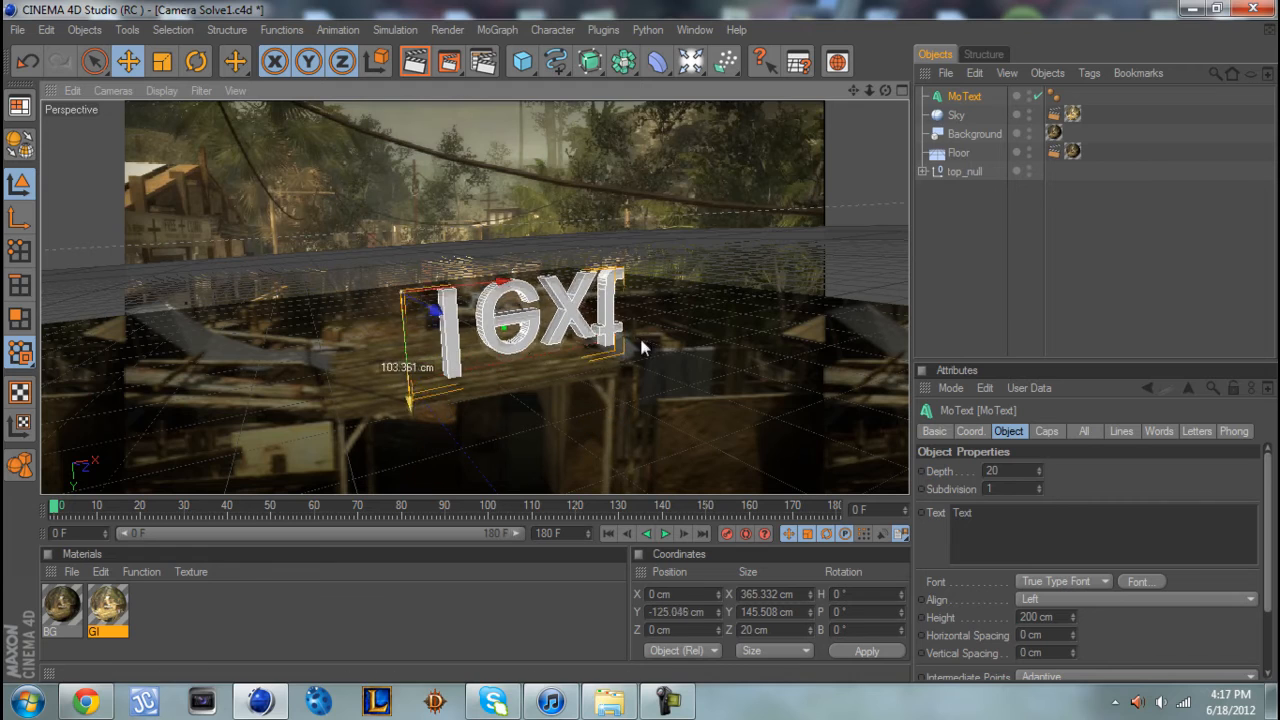
left_click_drag(641, 340, 637, 290)
double_click(1013, 511)
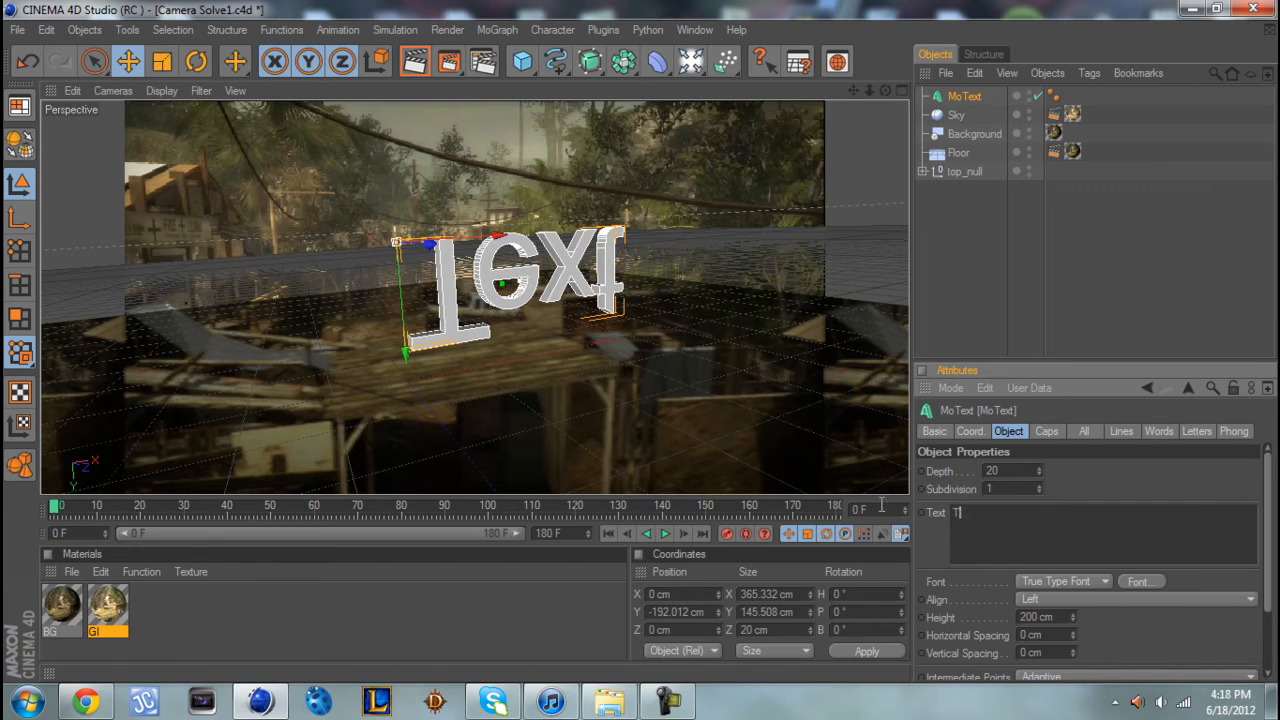
- Rotate the Track text upright to a pitch of about -180° and turn its heading to about 10.5°
left_click(196, 61)
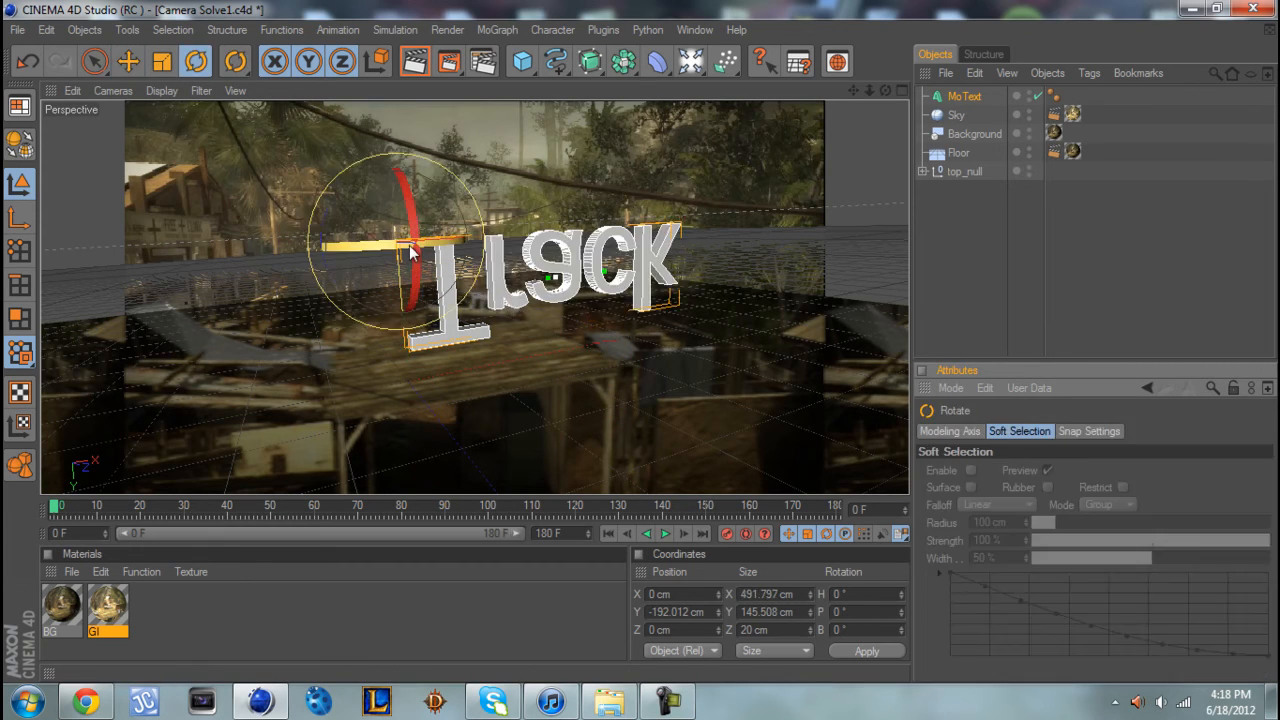
left_click_drag(411, 216, 394, 61)
left_click_drag(415, 248, 363, 155)
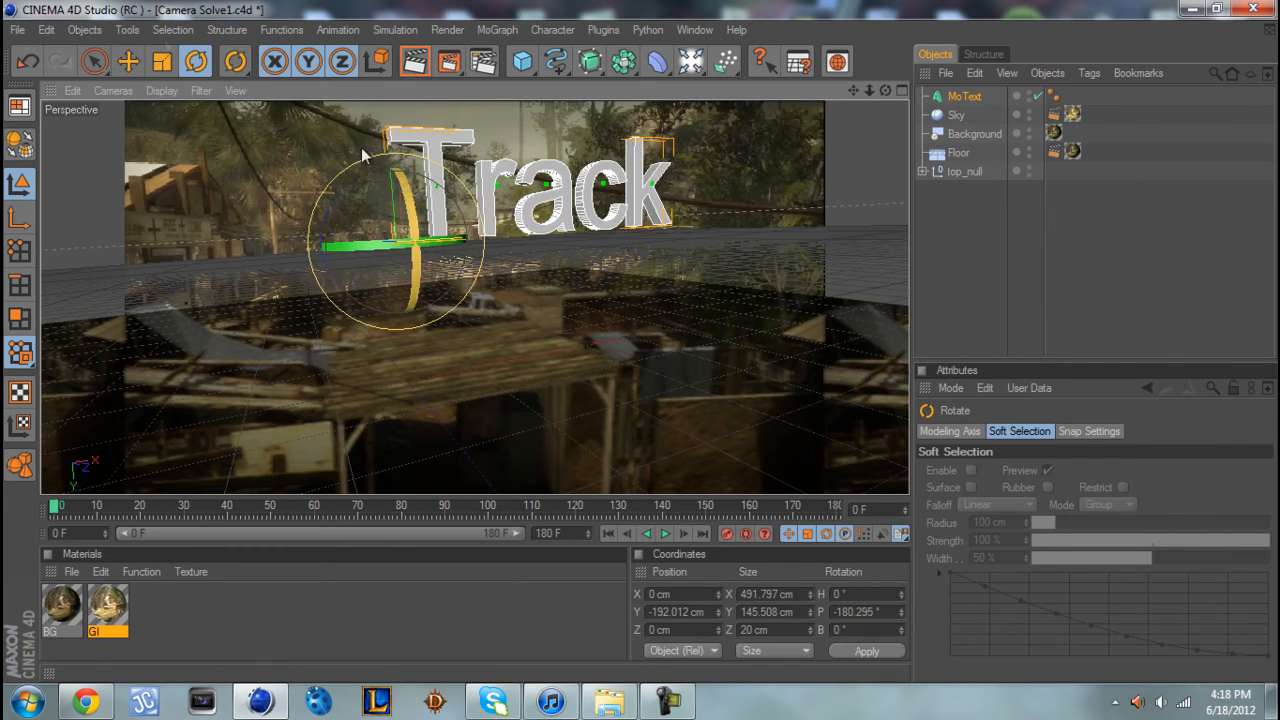
left_click(128, 61)
left_click(196, 62)
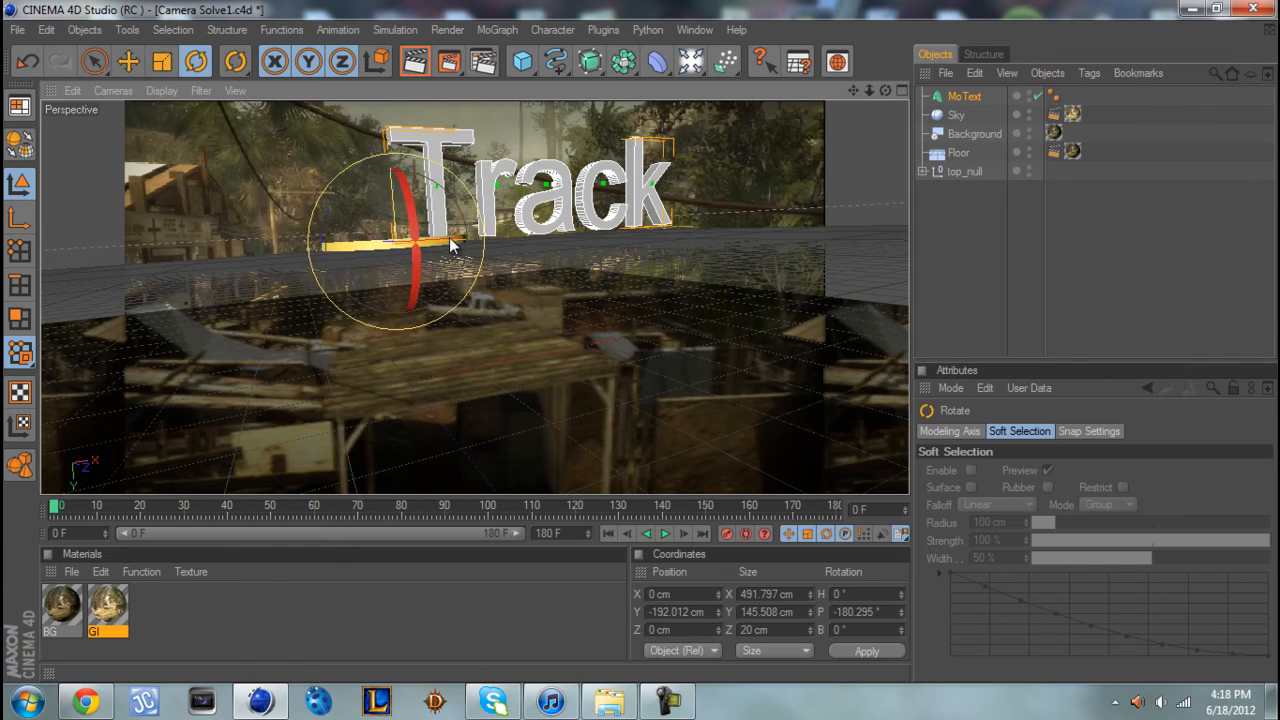
left_click_drag(452, 243, 440, 243)
- Move the Track text down onto the wooden roof, to about X -93 cm, Y -13 cm, Z -16 cm
left_click(129, 66)
left_click_drag(388, 128, 394, 216)
left_click_drag(642, 349, 470, 290)
left_click_drag(493, 360, 422, 370)
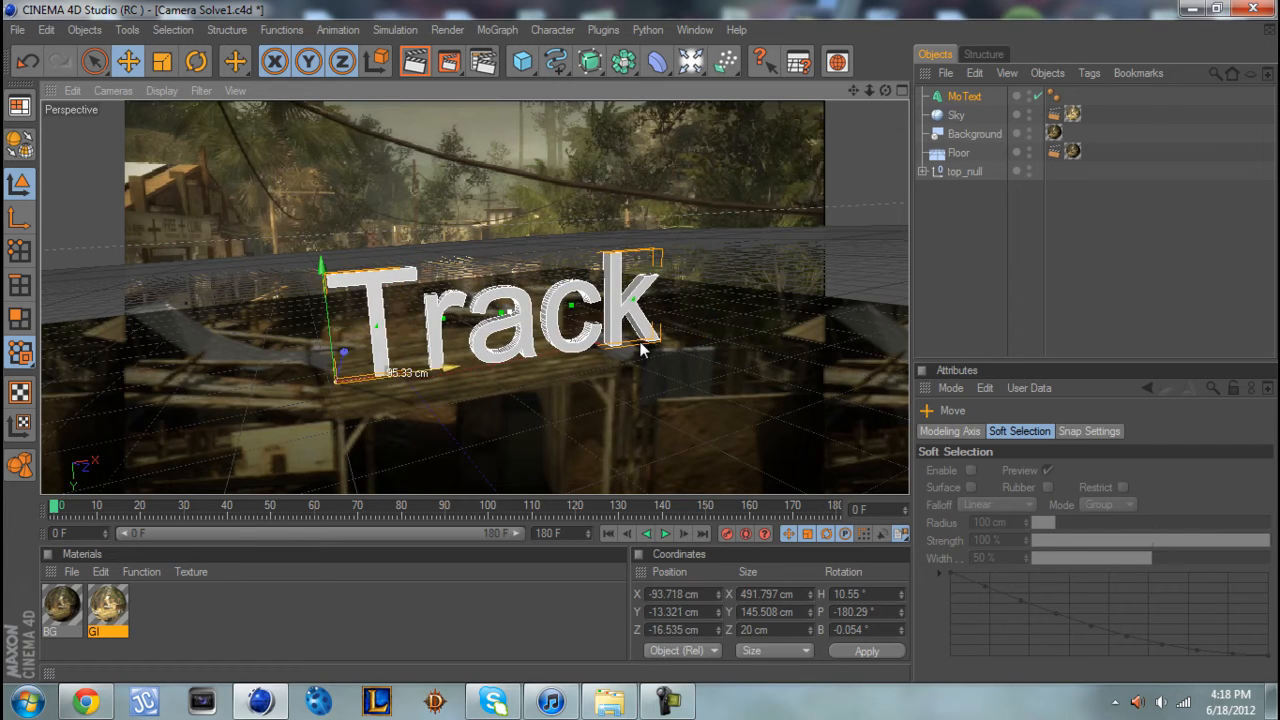
- Set the Track text's height to 150 cm
left_click(966, 99)
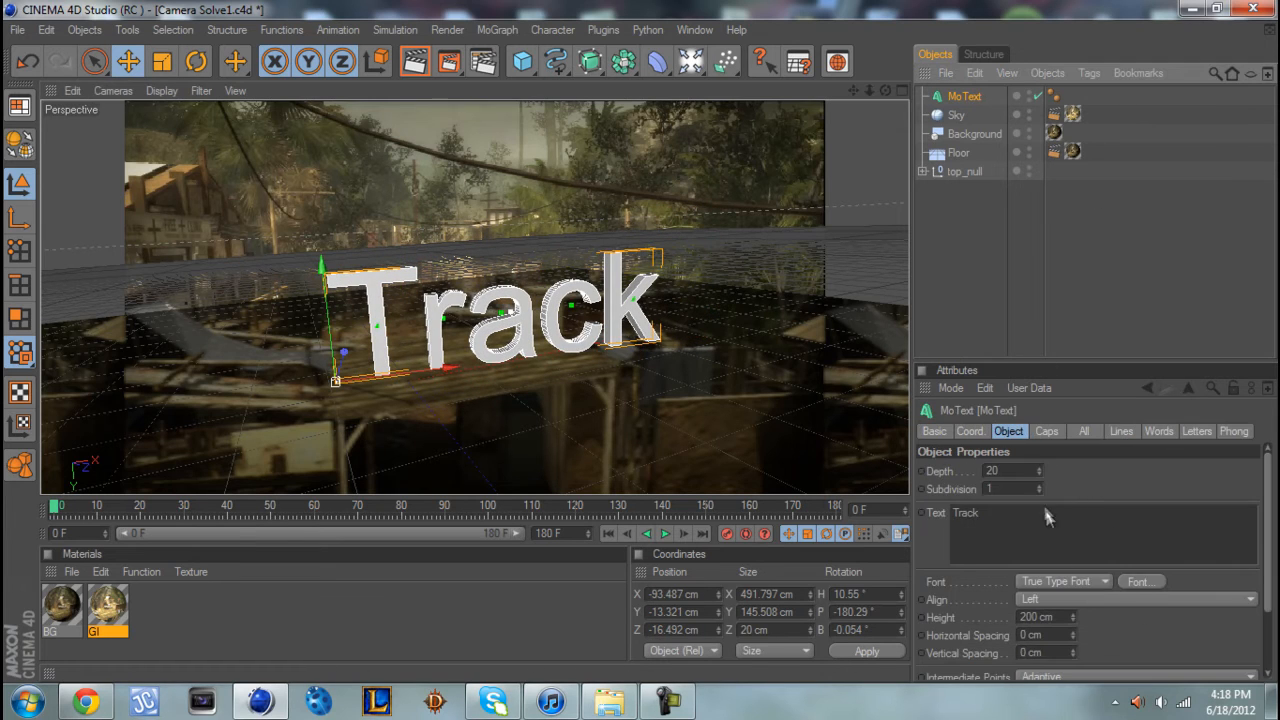
left_click(1032, 617)
type("15")
key("Return")
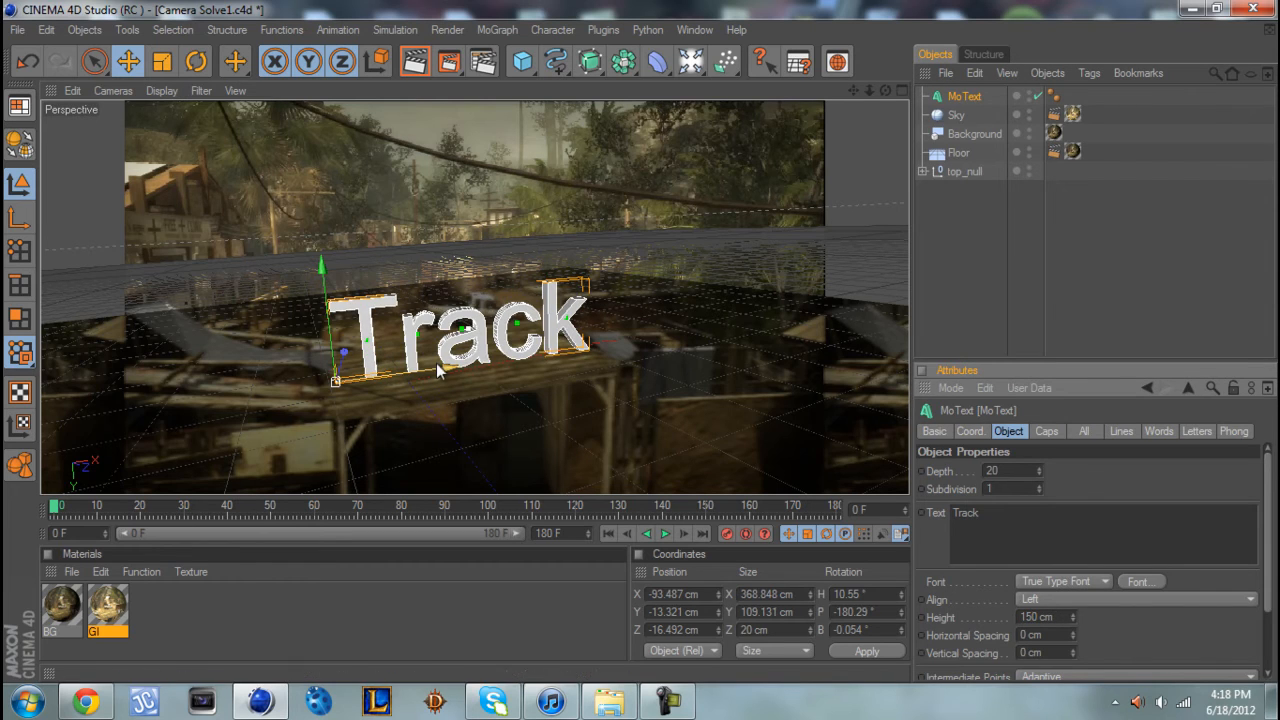
- Shift the Track text along the roof to about X -101 cm, checking its placement with view renders
left_click(414, 61)
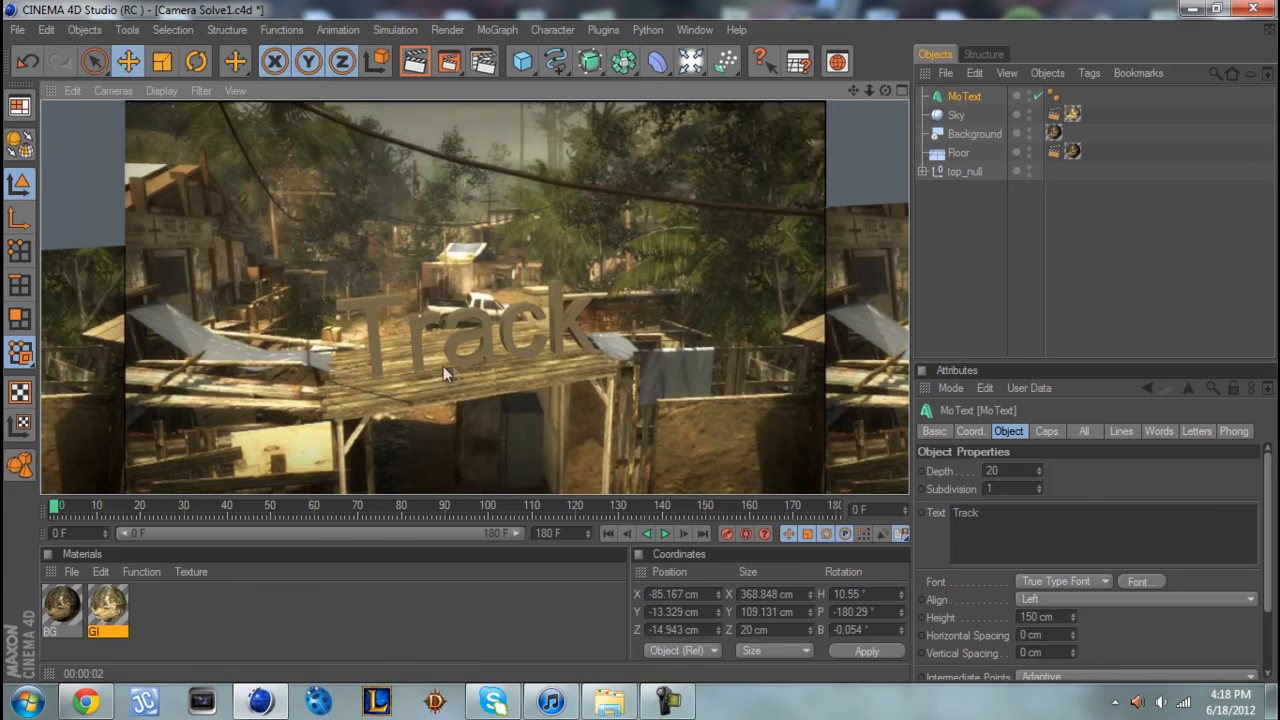
left_click(971, 94)
left_click_drag(420, 374, 405, 390)
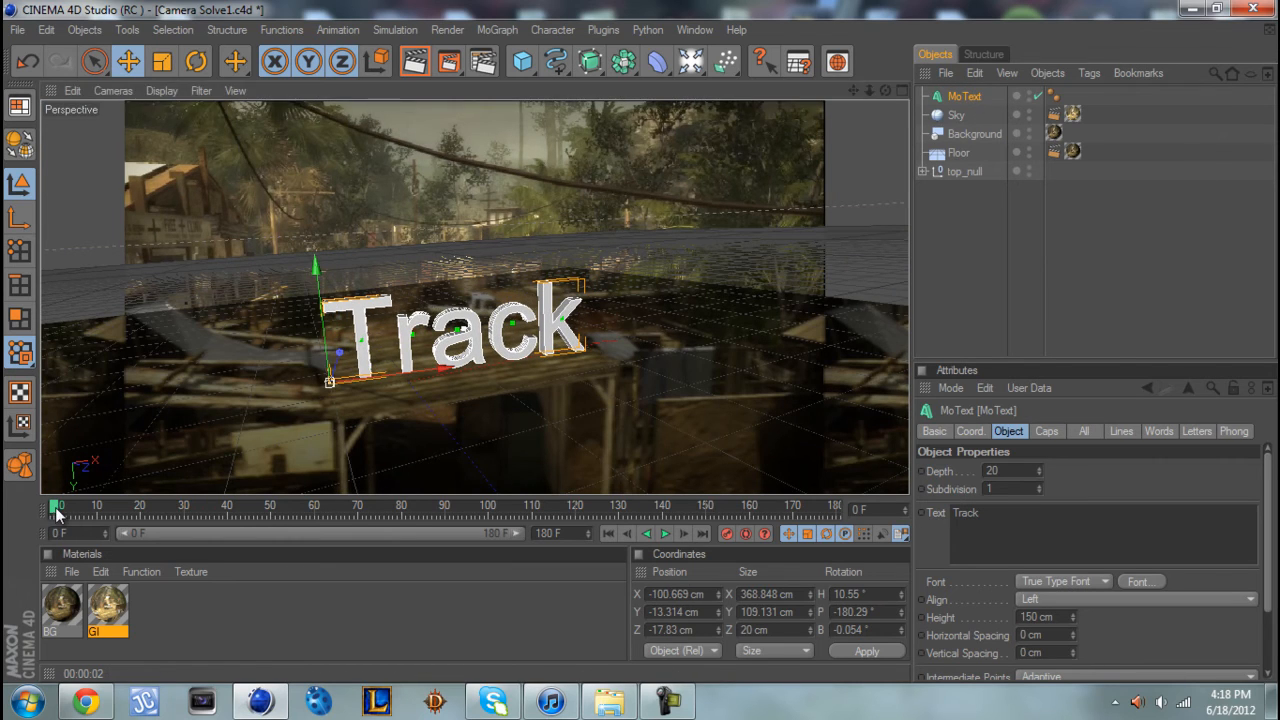
left_click(414, 61)
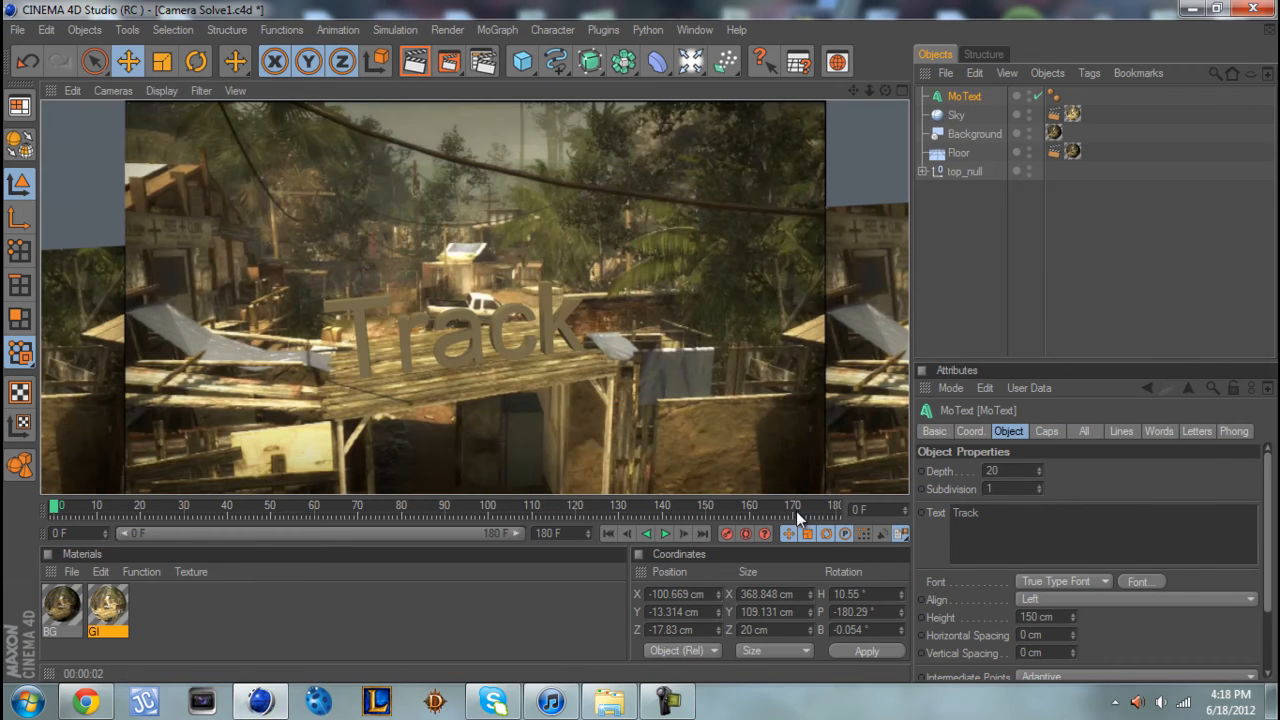
- Check the Track text's placement at frame 170 with a view render and return to frame 0
left_click(794, 505)
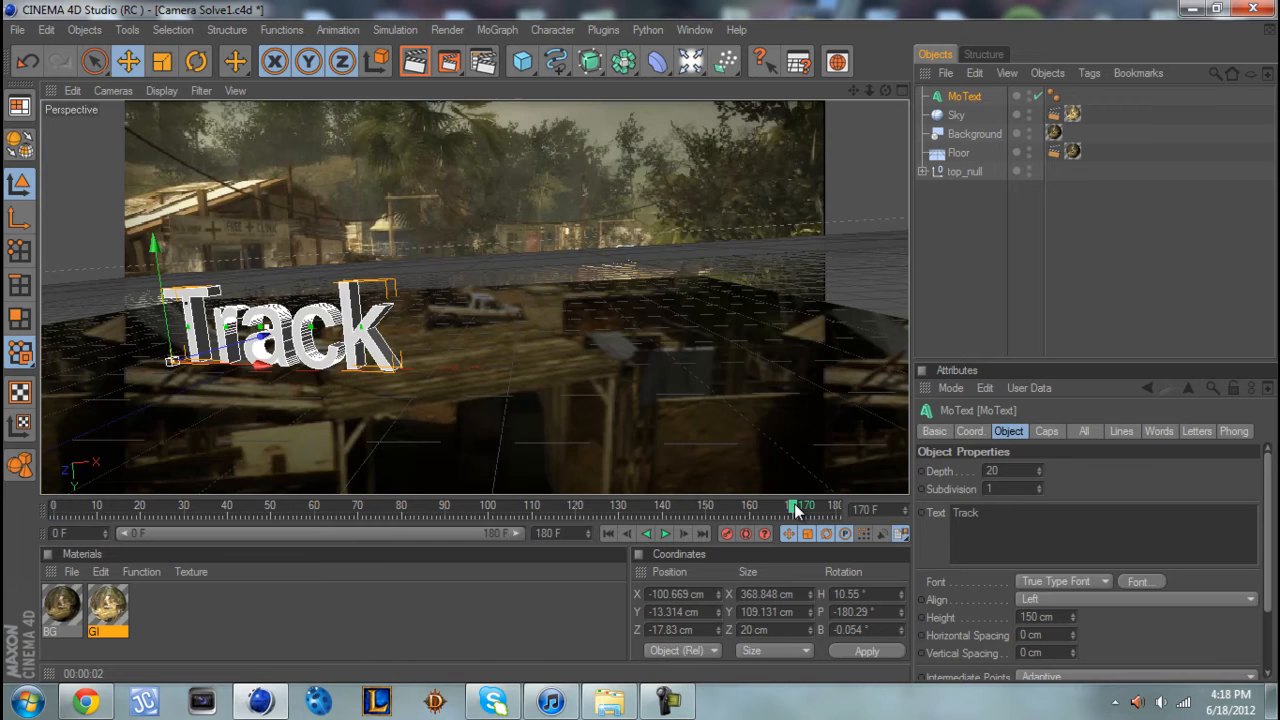
left_click(408, 66)
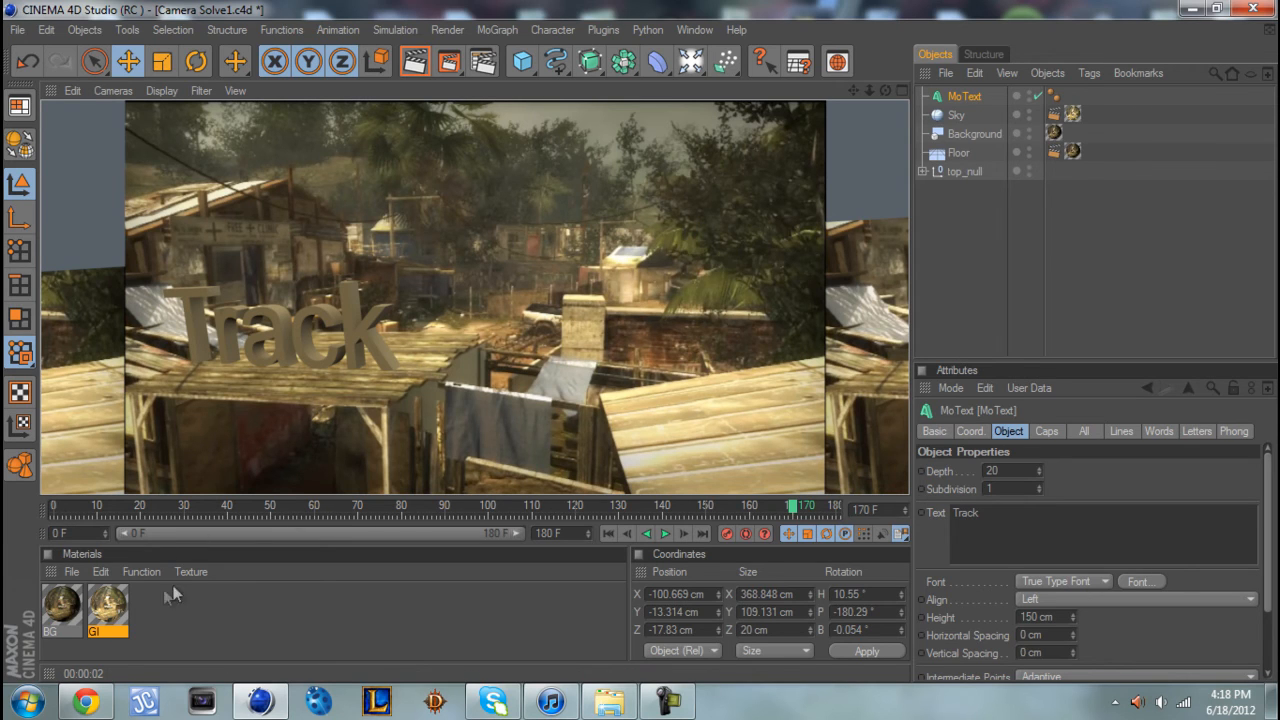
left_click(55, 506)
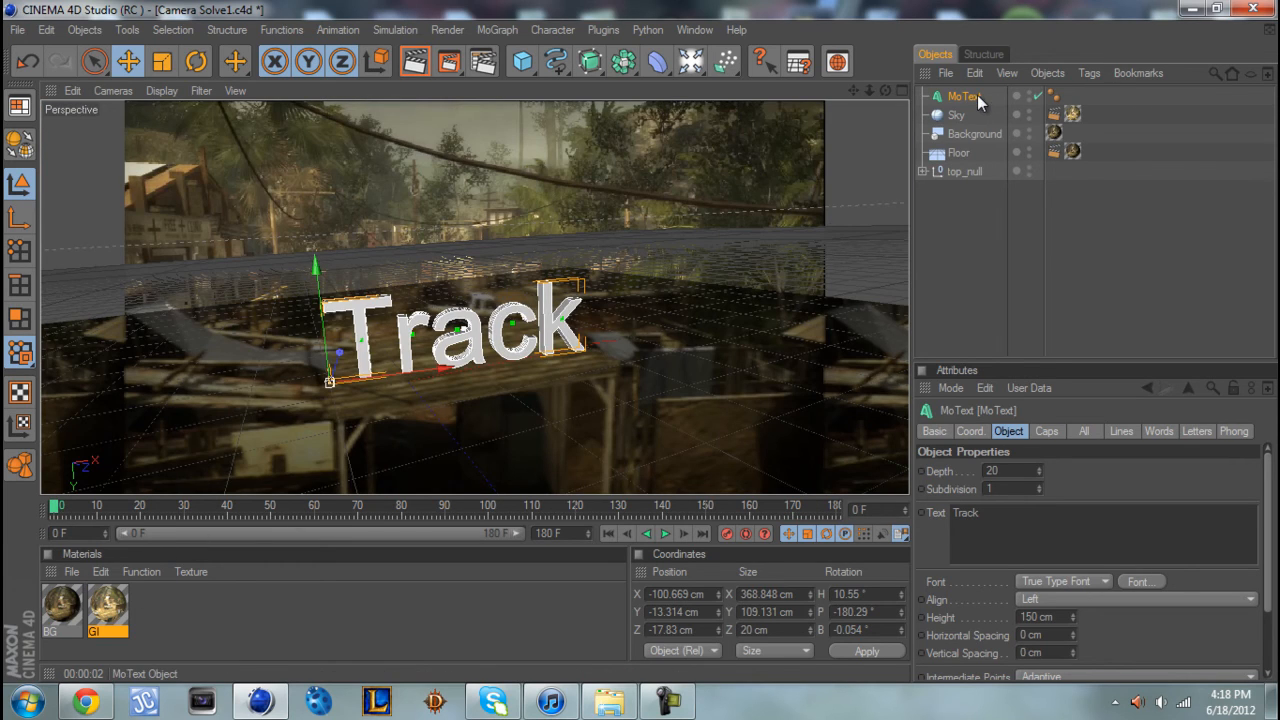
- Create a new material and set its color to green with RGB 35, 191, 7
left_click(71, 571)
left_click(110, 372)
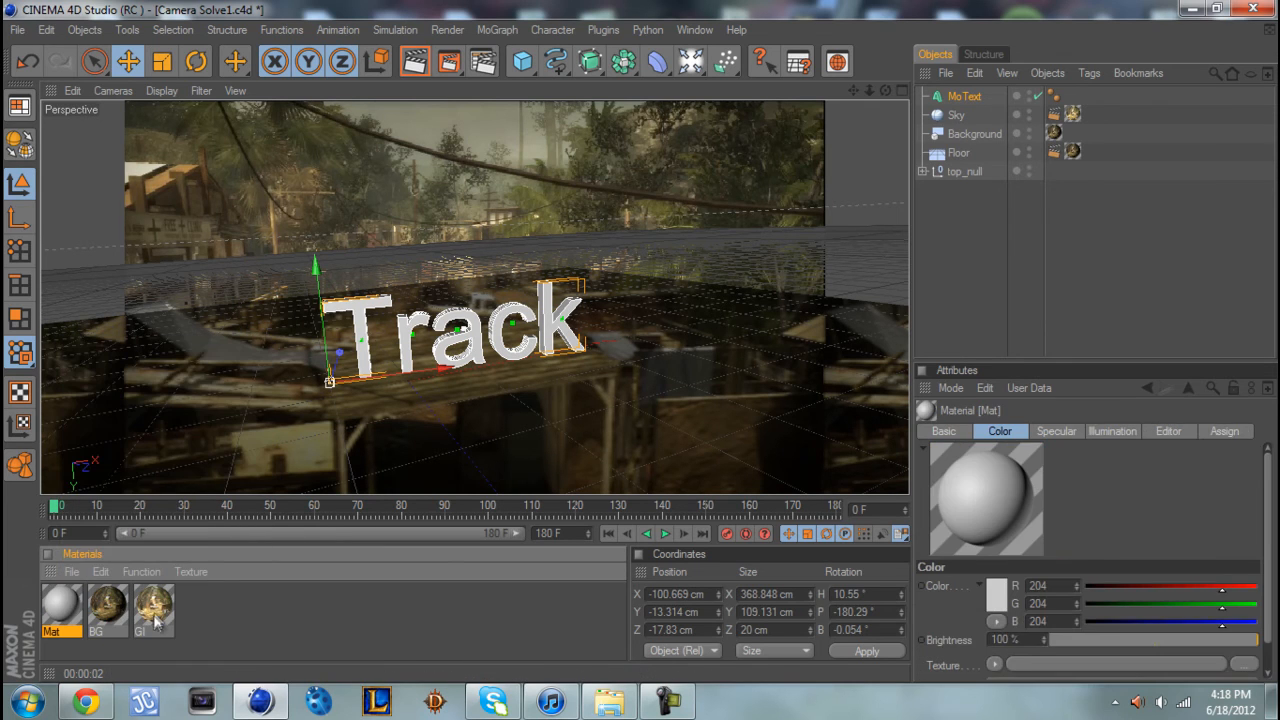
double_click(62, 604)
left_click(335, 323)
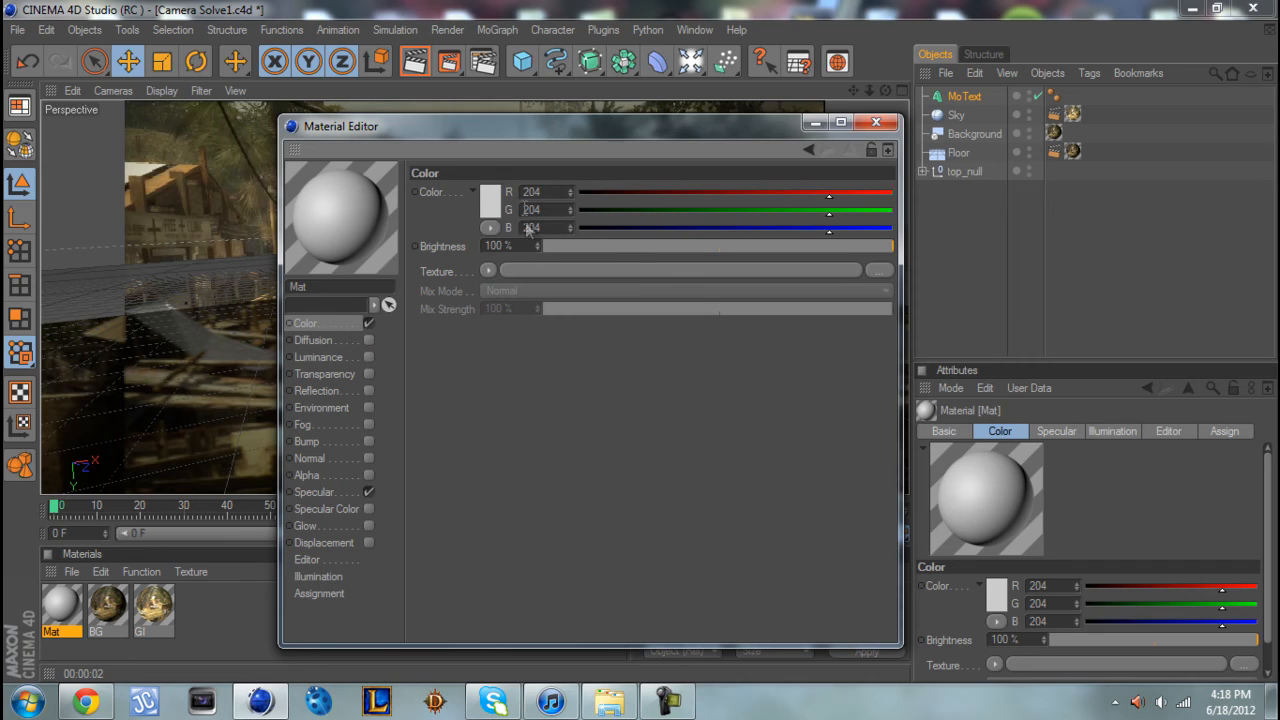
left_click(489, 200)
left_click_drag(487, 130, 498, 128)
left_click(493, 158)
left_click(456, 287)
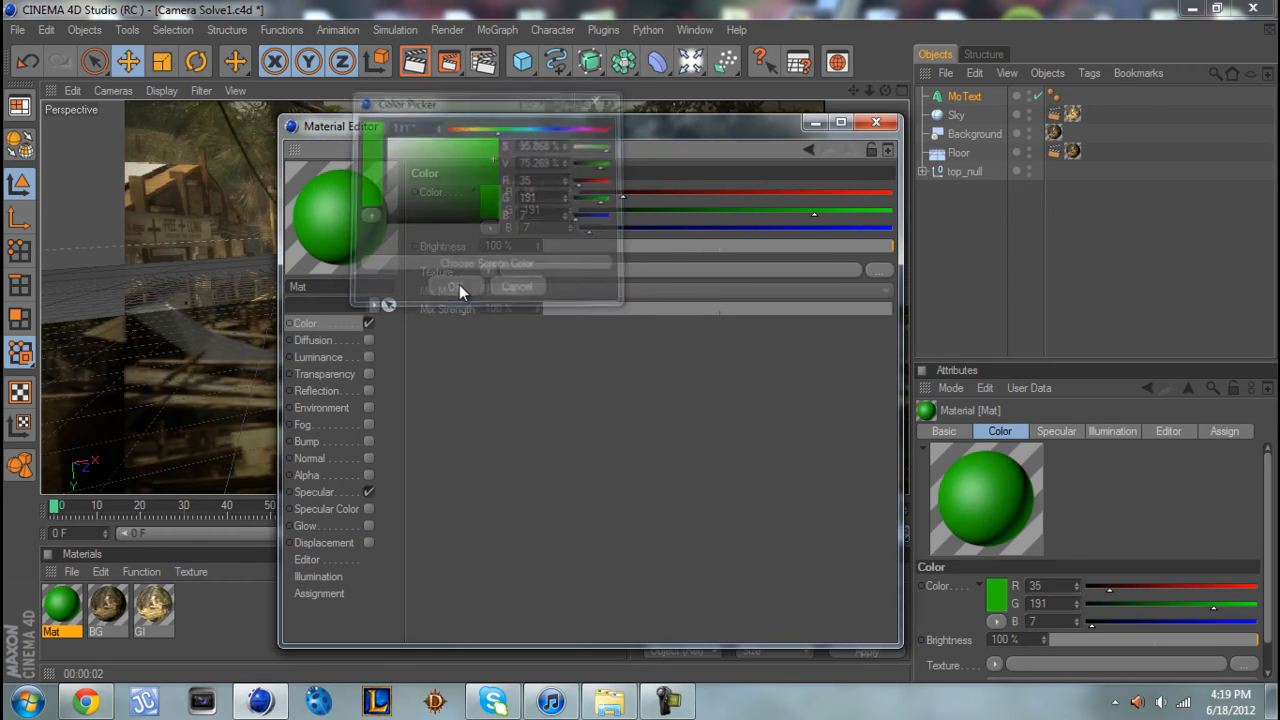
- Enable reflection on the green material and lower the reflection brightness to about 28%
left_click(325, 491)
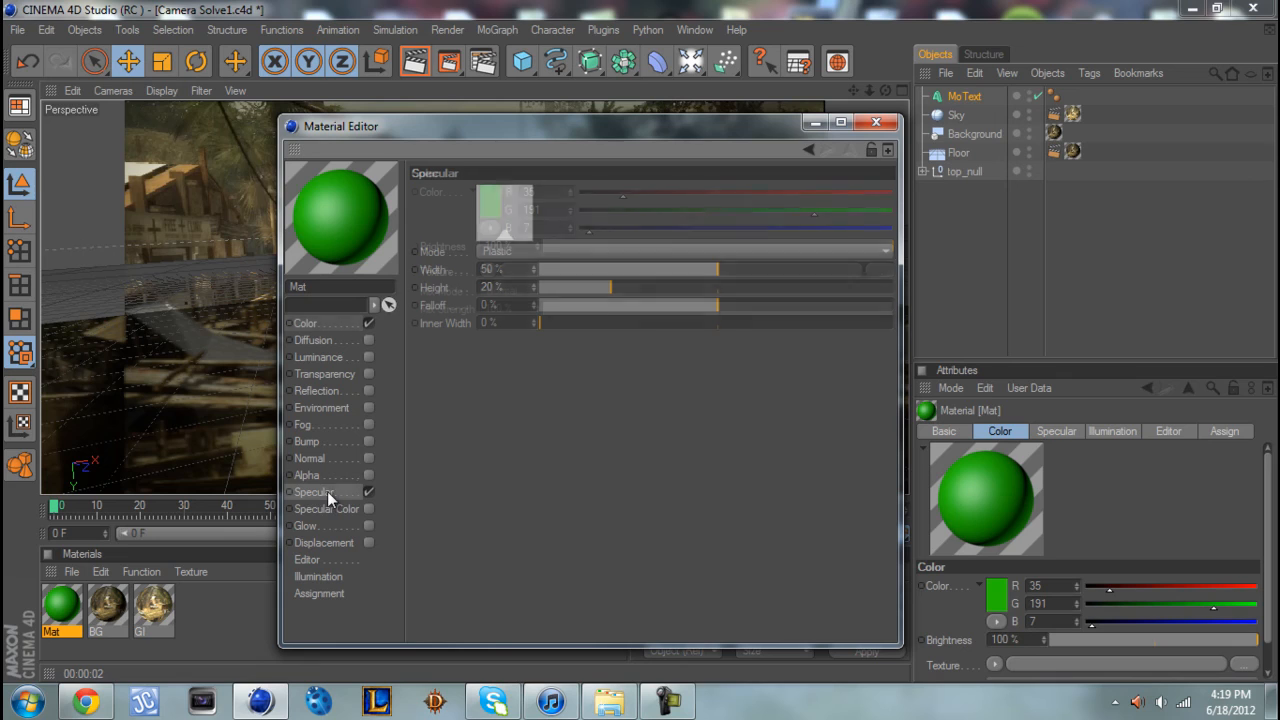
left_click(336, 374)
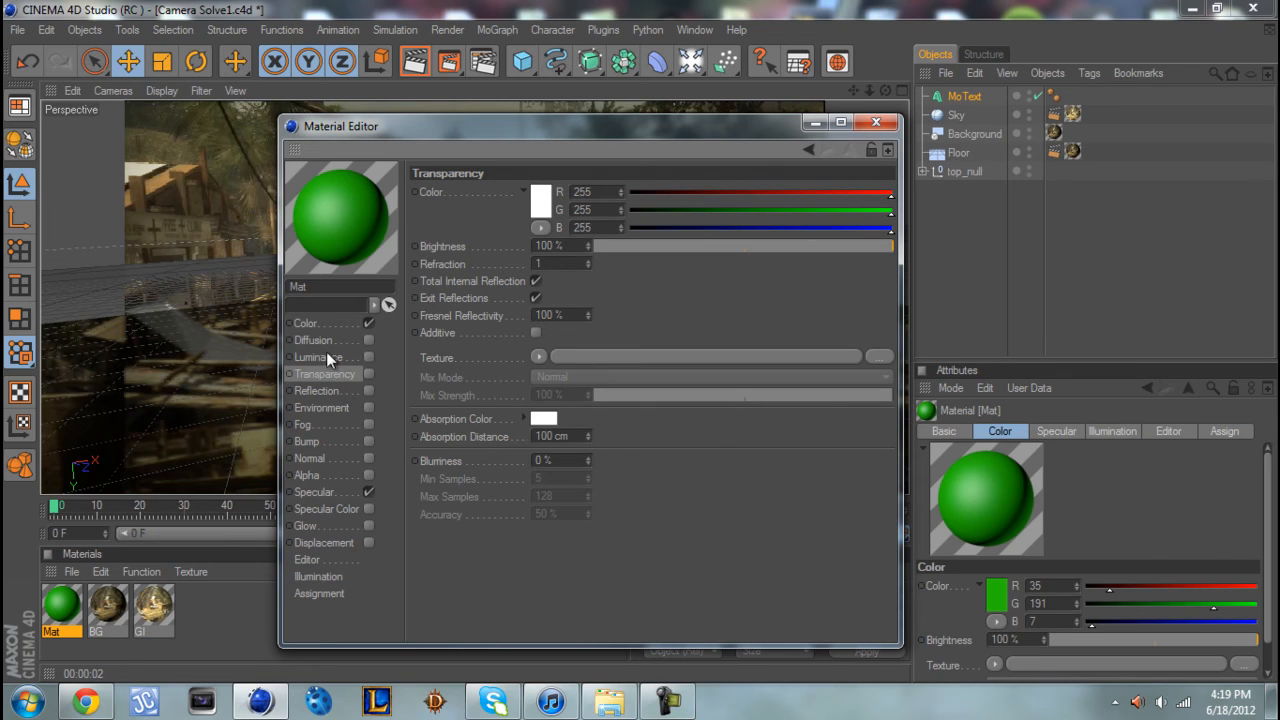
left_click(345, 390)
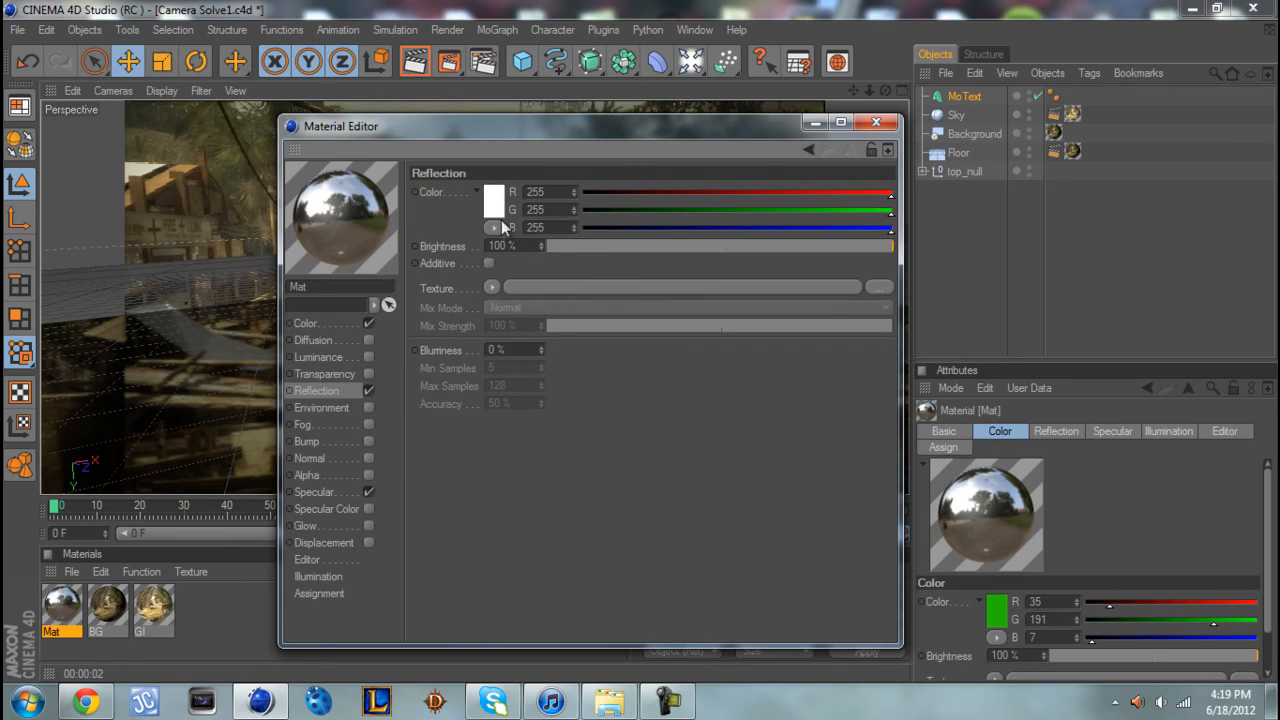
mouse_move(624, 248)
left_mouse_down()
mouse_move(656, 246)
mouse_move(645, 242)
left_mouse_up()
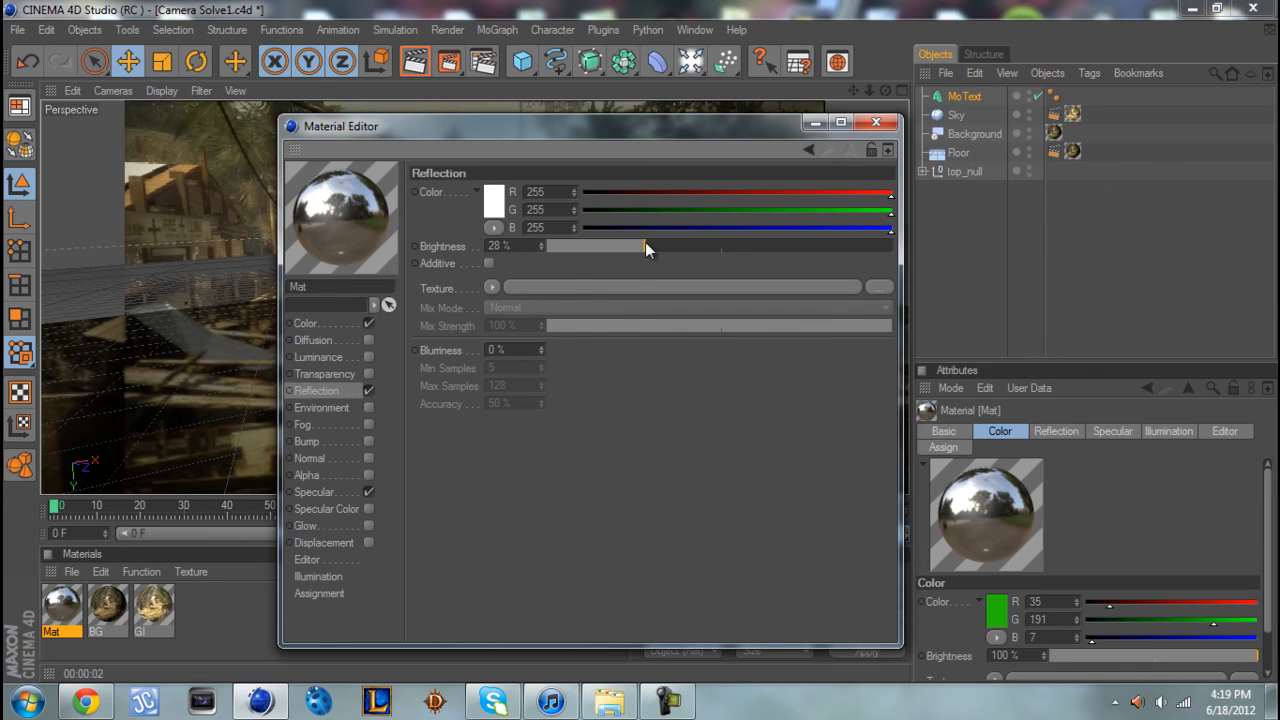
left_click(876, 122)
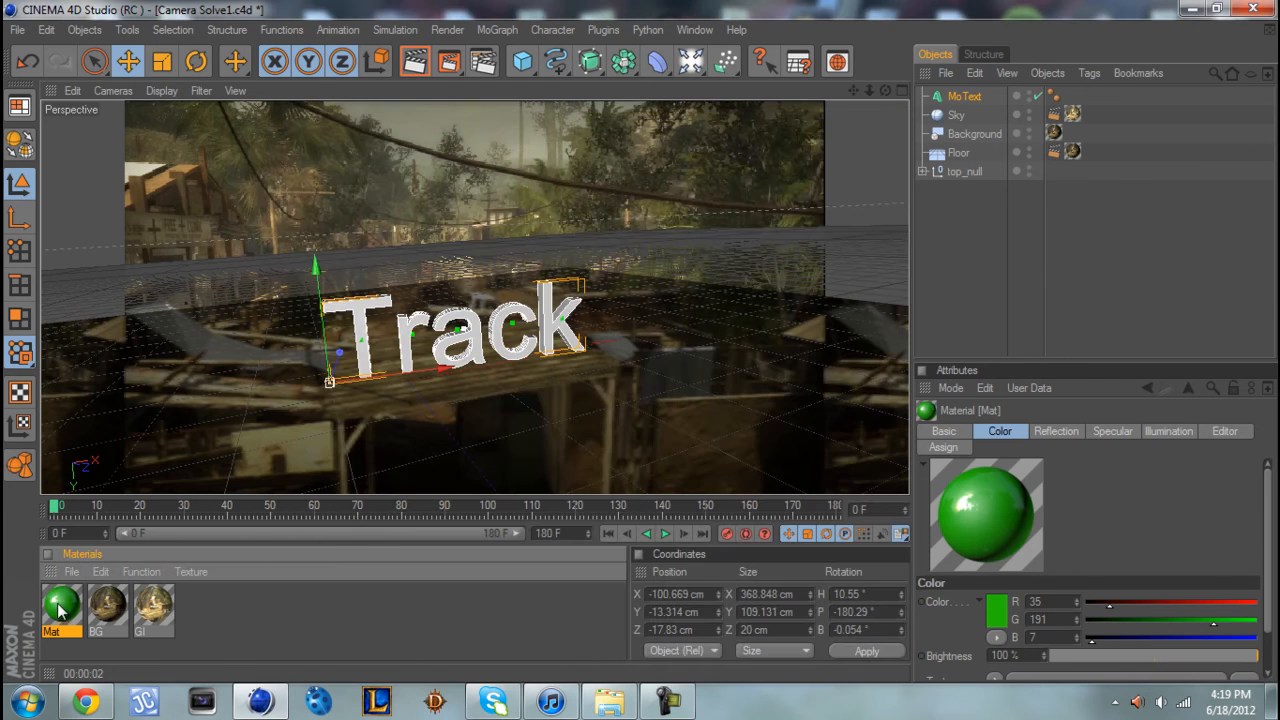
- Apply the green material to the Track text, test it with a view render, and set the text's depth to 40
left_click_drag(68, 570, 976, 95)
key("ctrl+r")
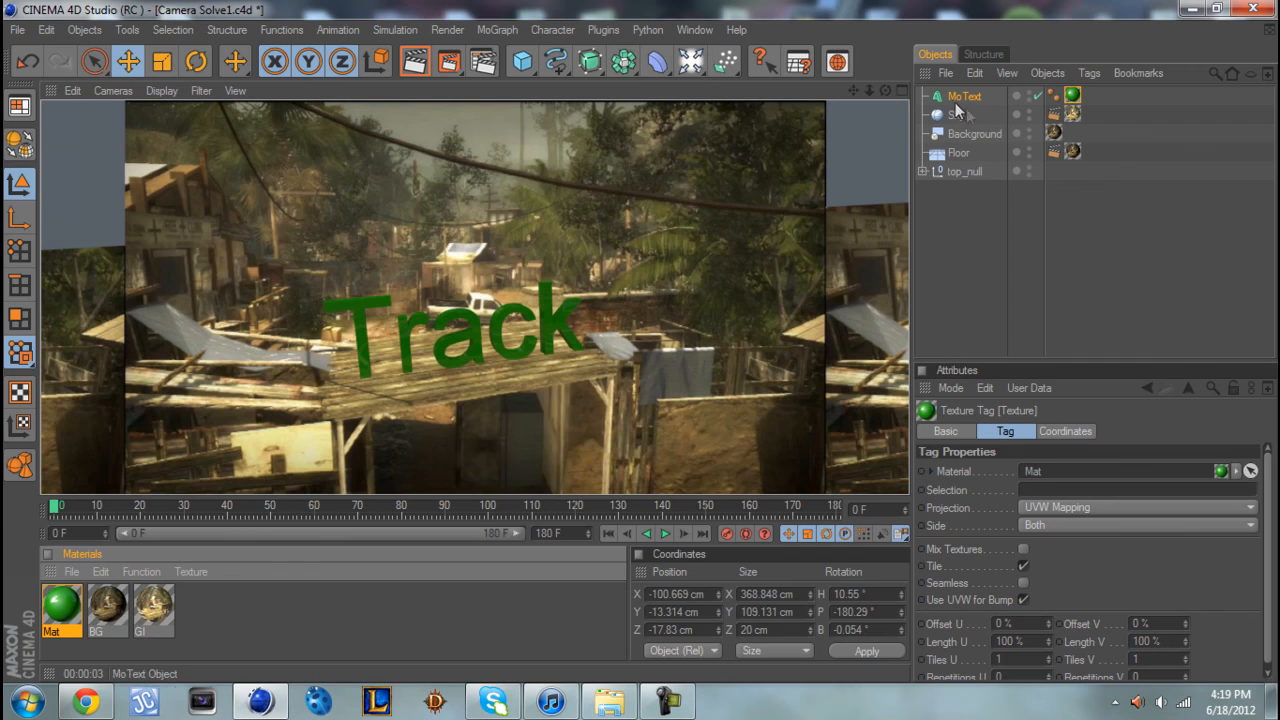
left_click(968, 98)
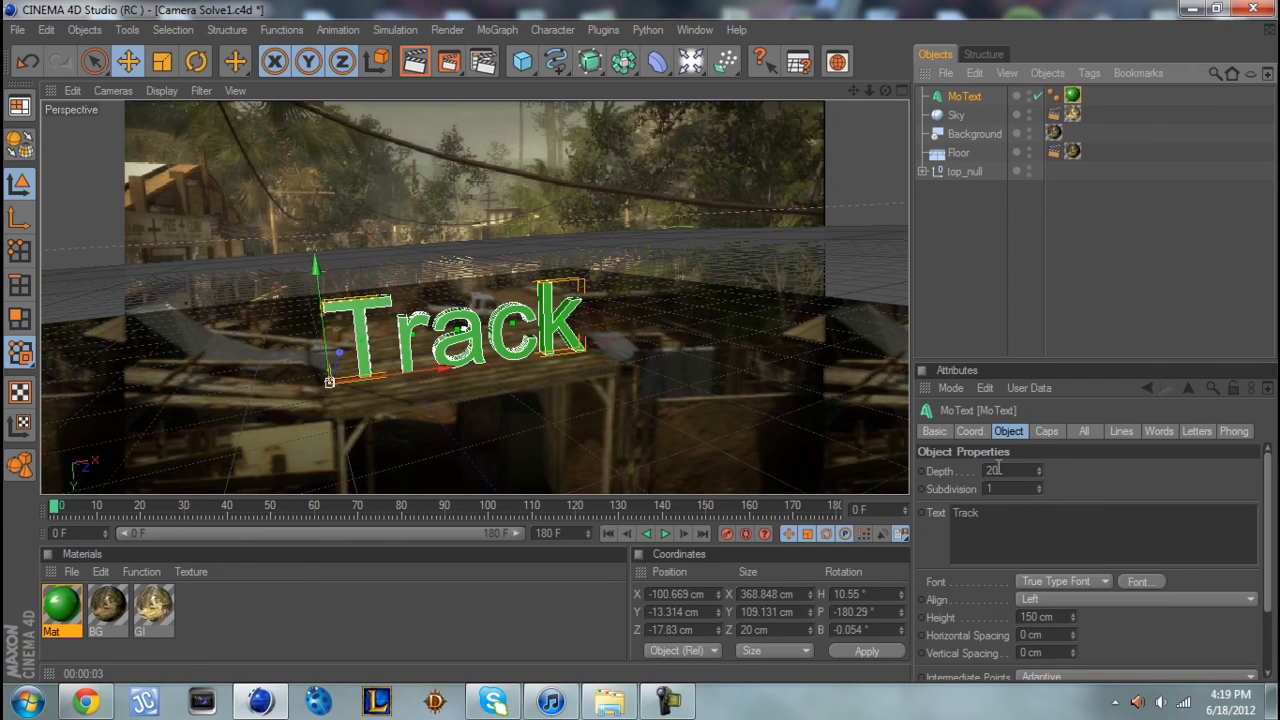
double_click(998, 467)
type("40")
key("Return")
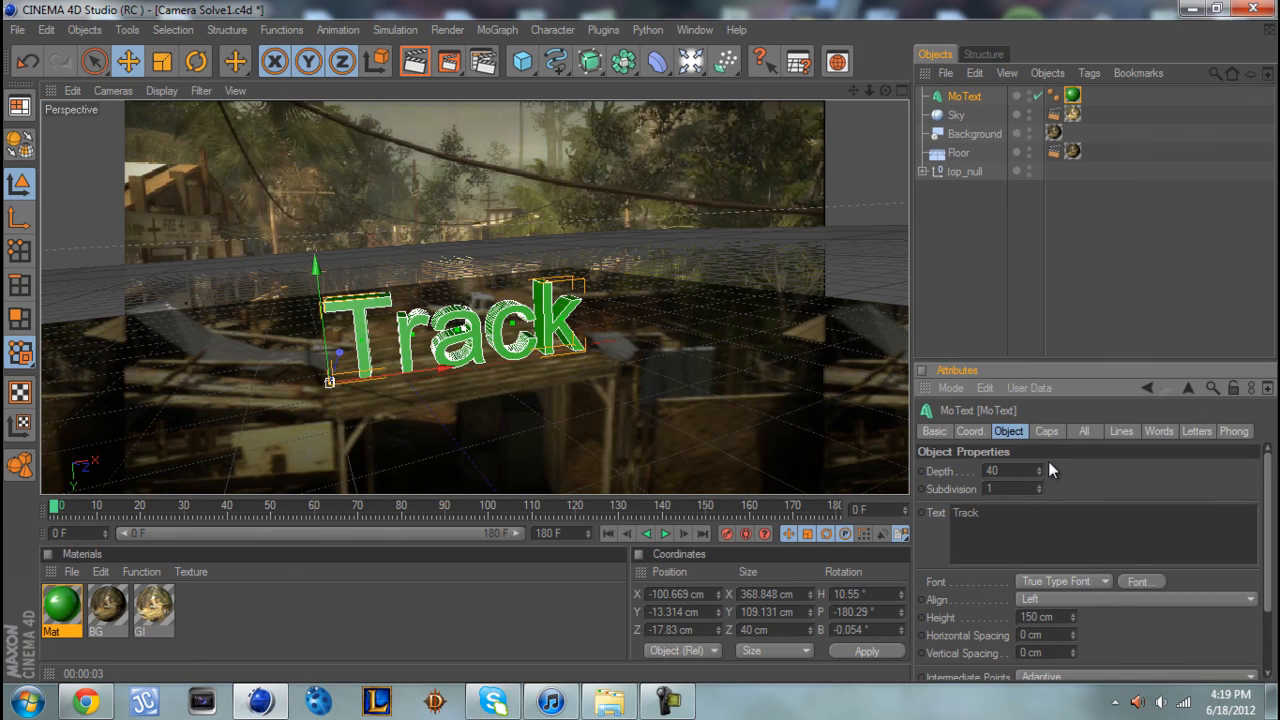
- Check how the Track text follows the footage across the timeline, rendering the view at frame 111, and return to frame 0
left_click(64, 518)
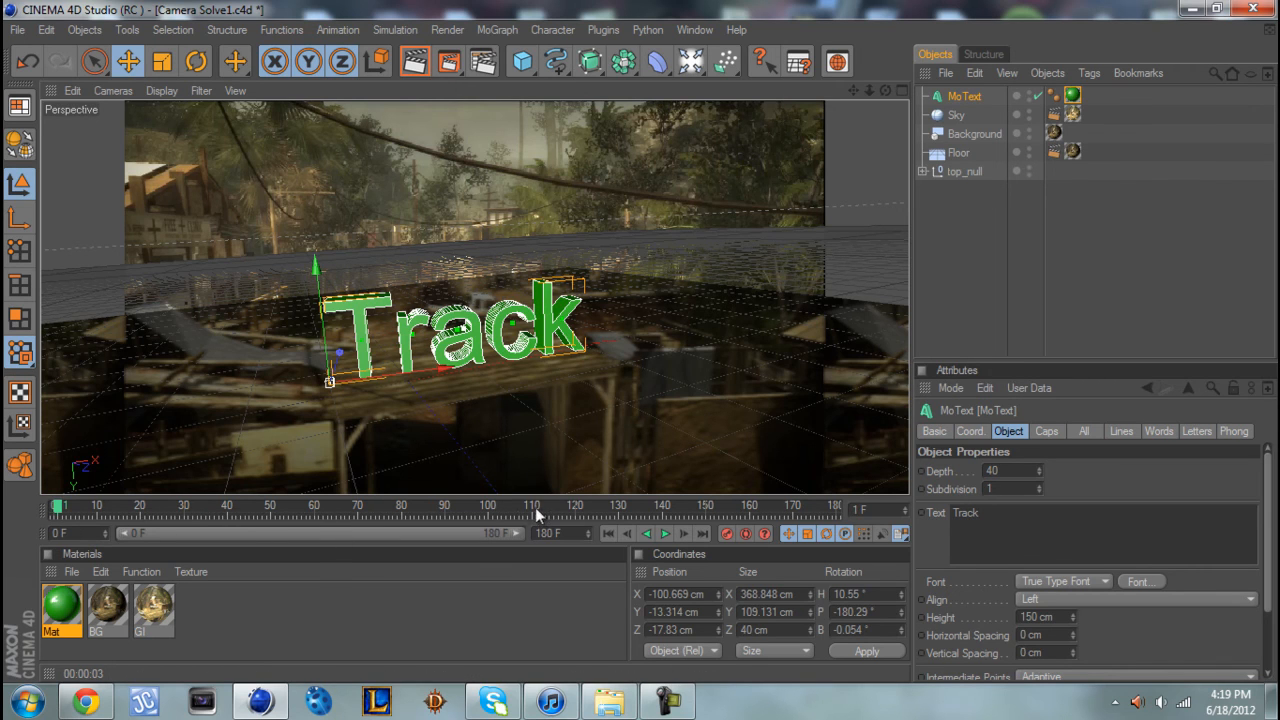
left_click_drag(142, 504, 77, 513)
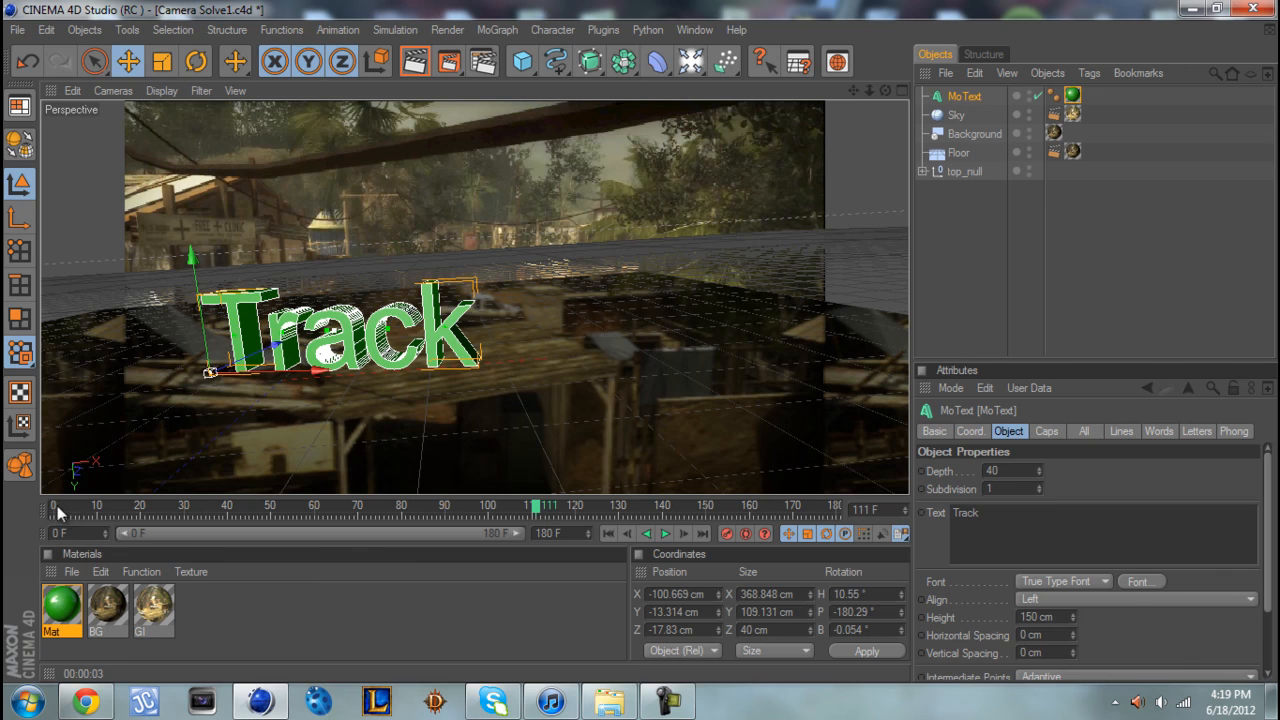
left_click(415, 61)
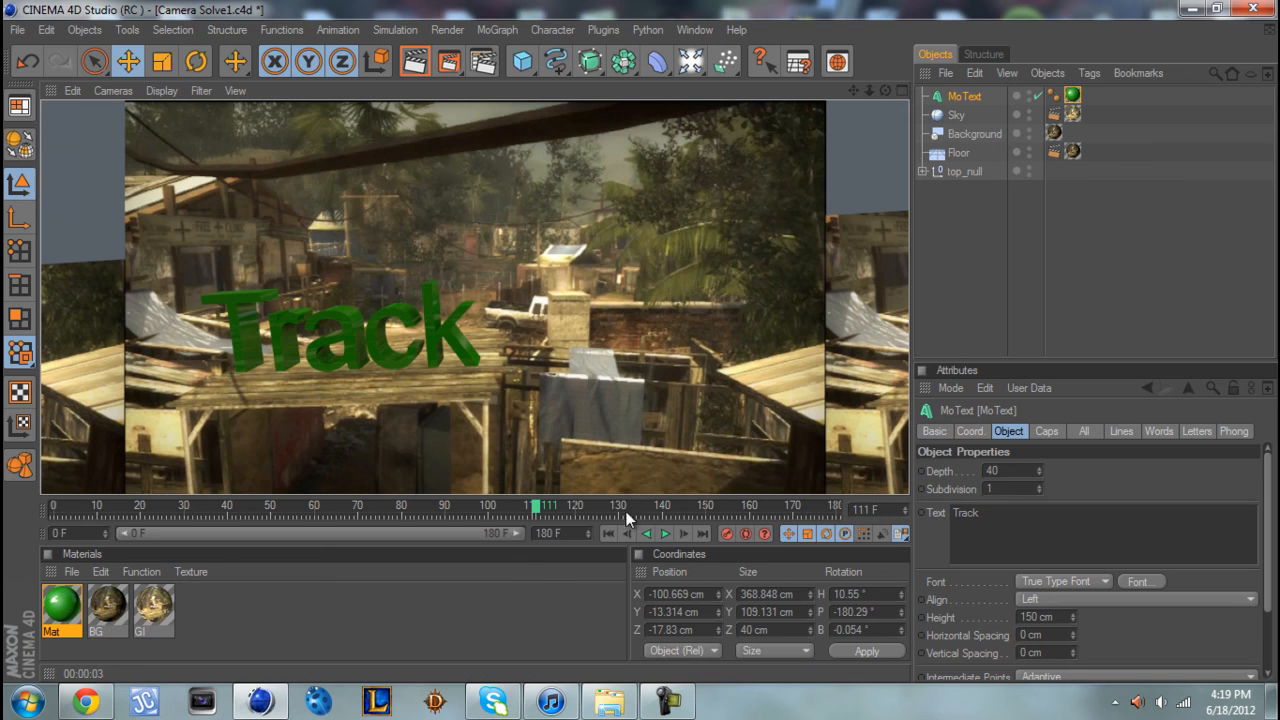
left_click_drag(738, 507, 52, 508)
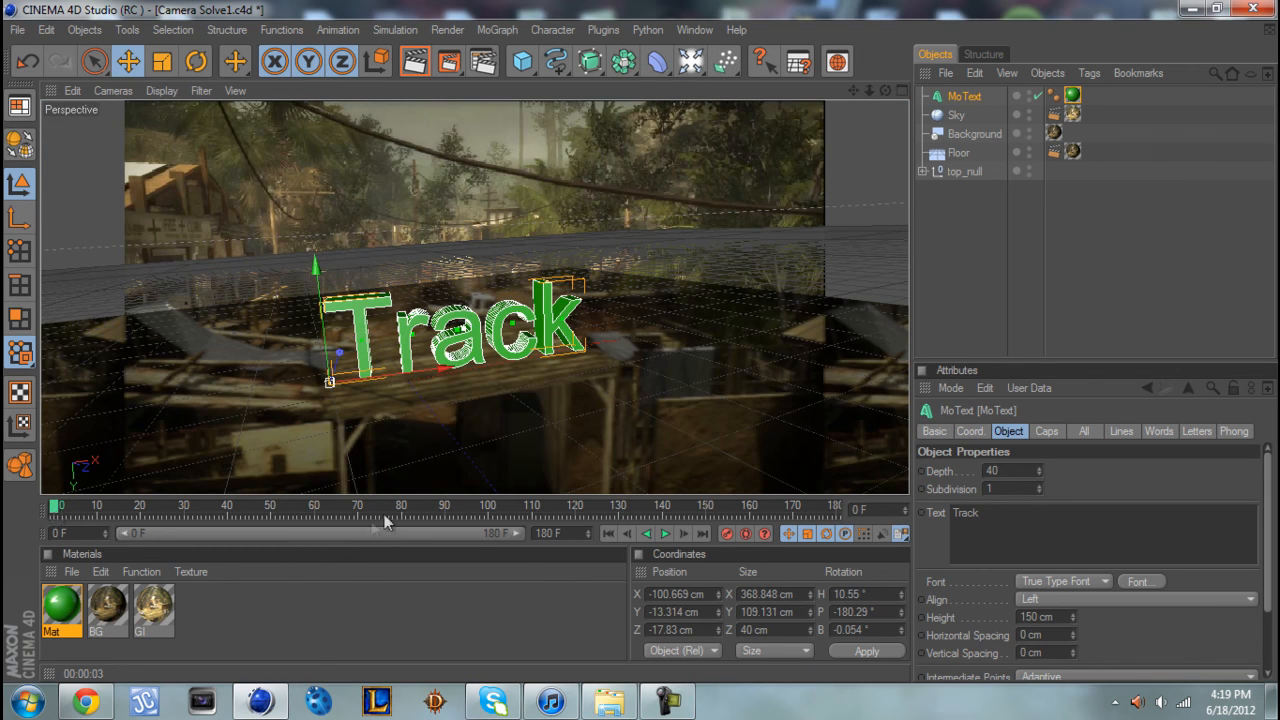
left_click_drag(468, 514, 551, 516)
left_click_drag(634, 508, 817, 509)
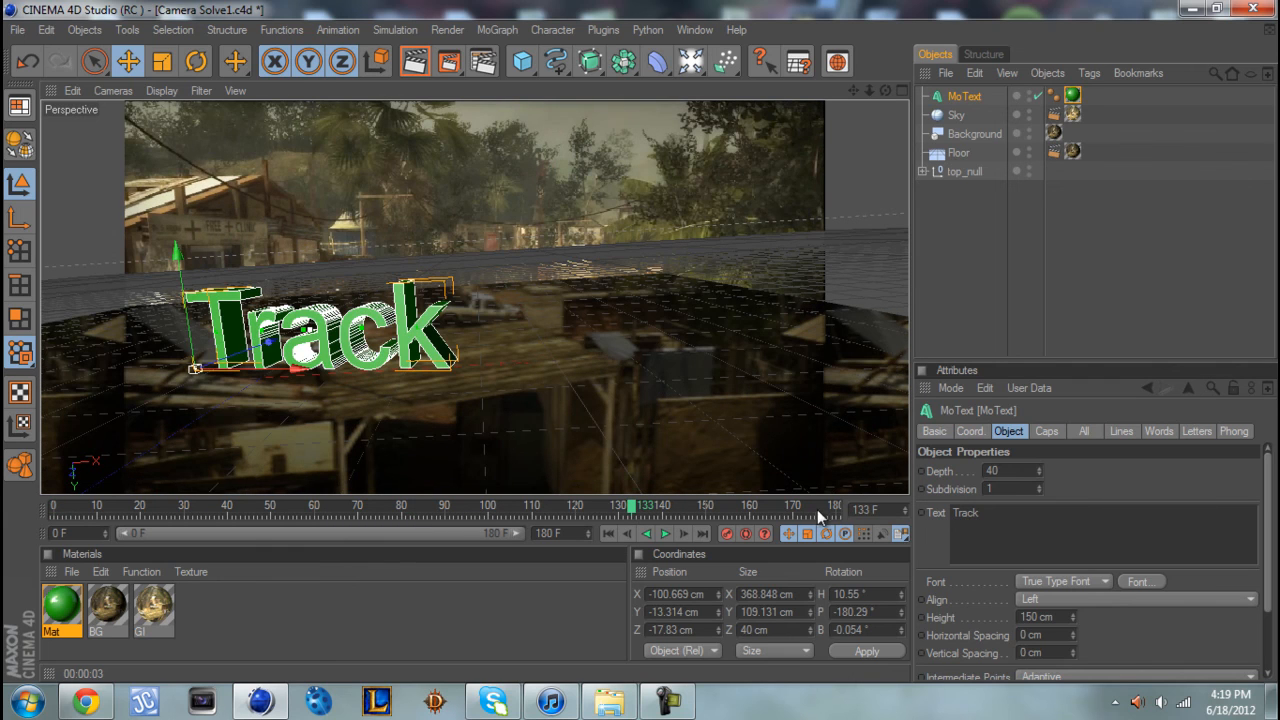
left_click(55, 514)
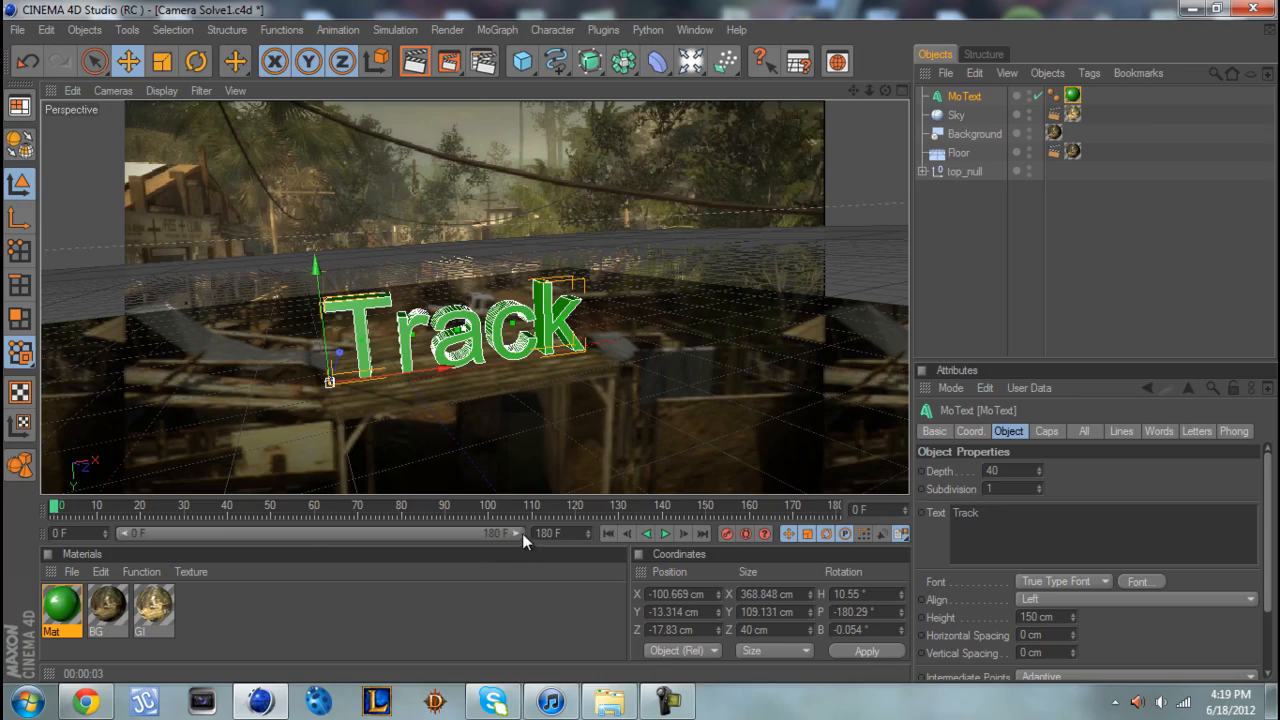